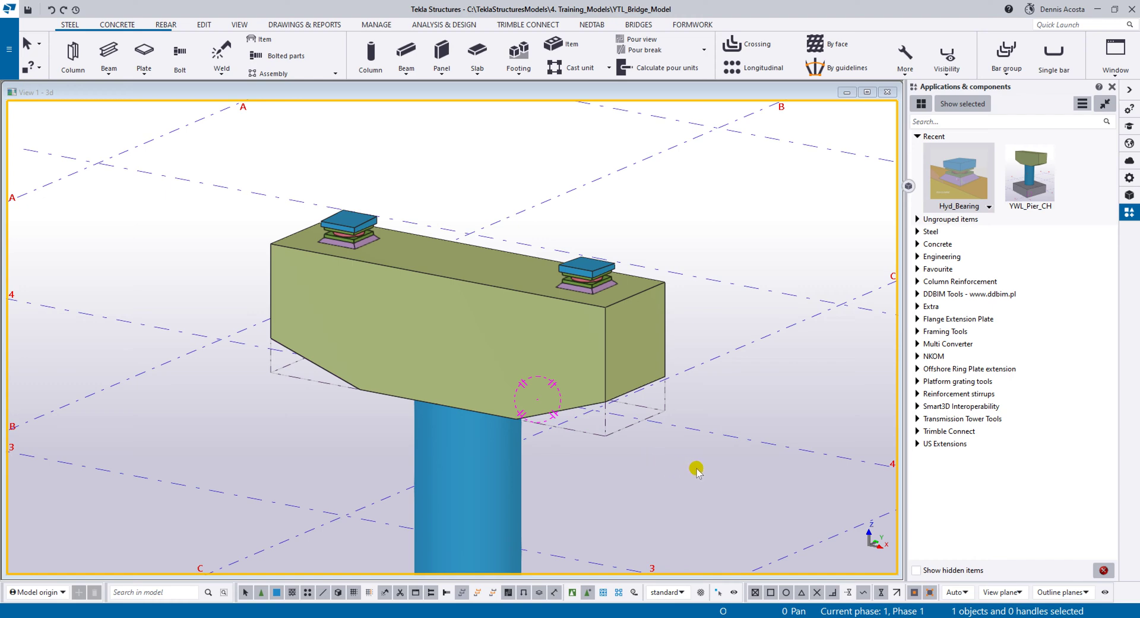
# Search the component catalogue for "dwg" and open the DWG profile to library component's settings
pyautogui.moveTo(516, 419); pyautogui.dragTo(462, 415, button='middle')
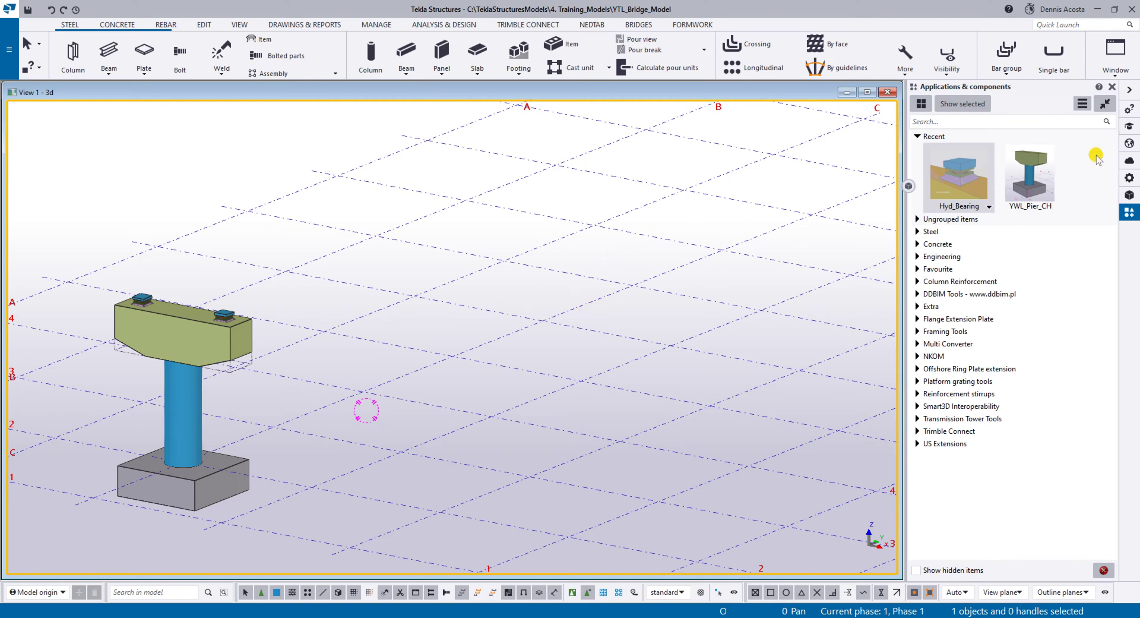
pyautogui.click(945, 122)
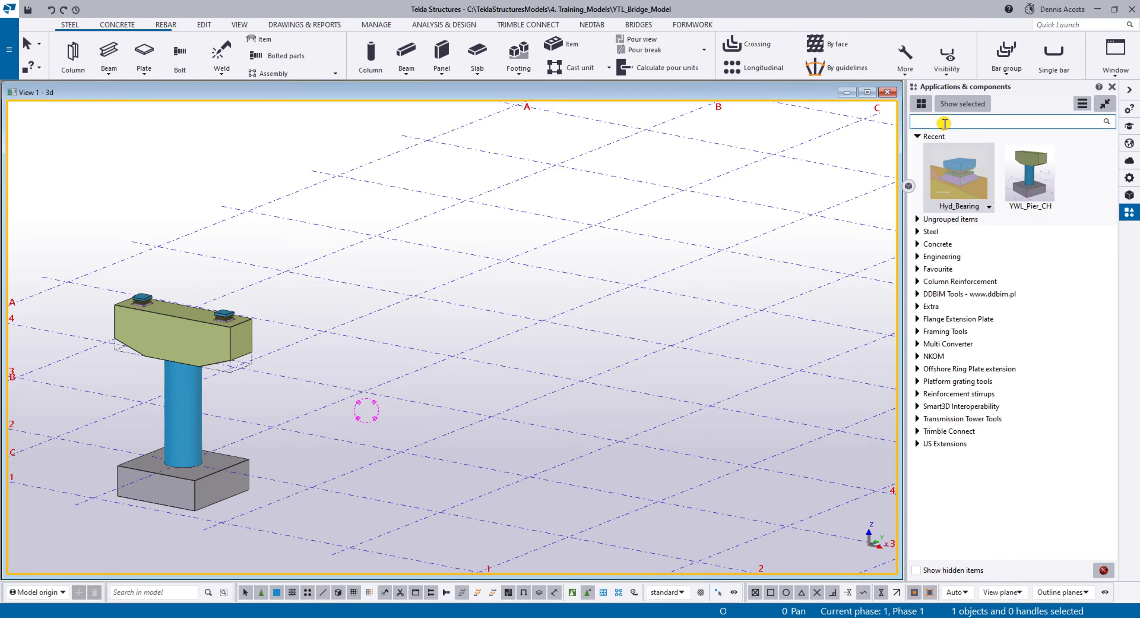
pyautogui.write('dwg')
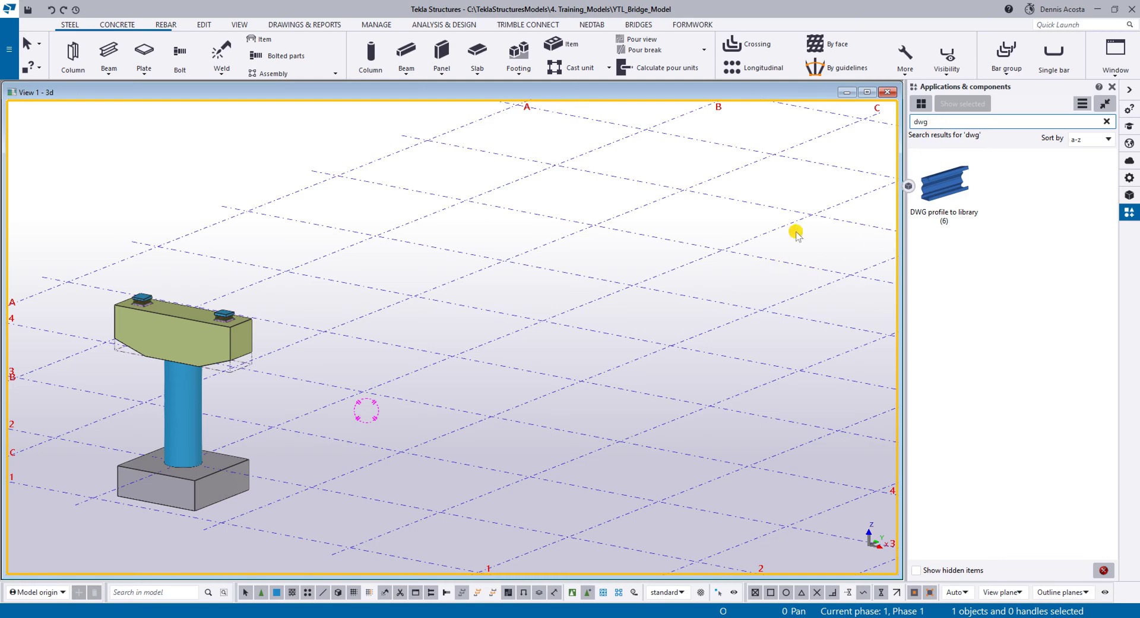
pyautogui.click(957, 187)
pyautogui.doubleClick(955, 189)
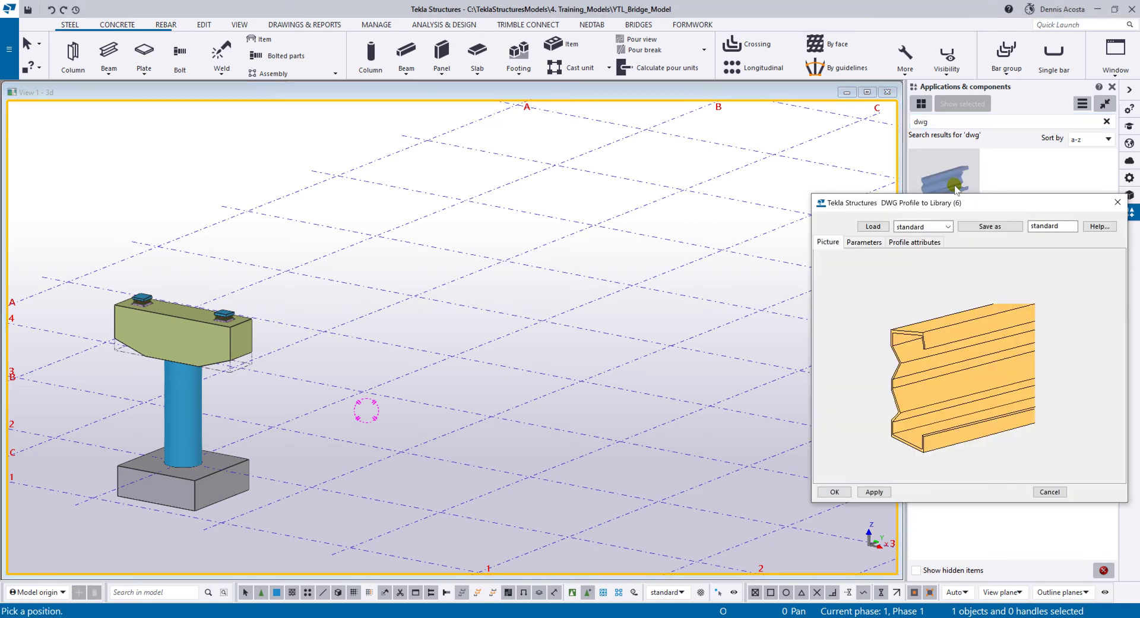
pyautogui.moveTo(968, 196); pyautogui.dragTo(592, 136)
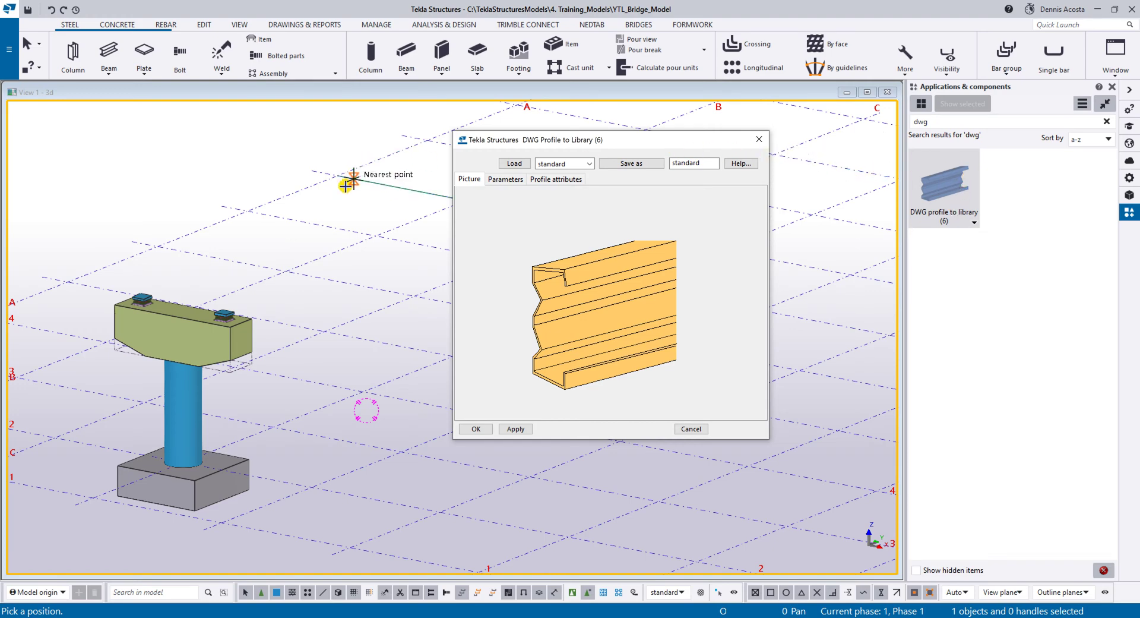
pyautogui.rightClick(348, 144)
pyautogui.click(363, 153)
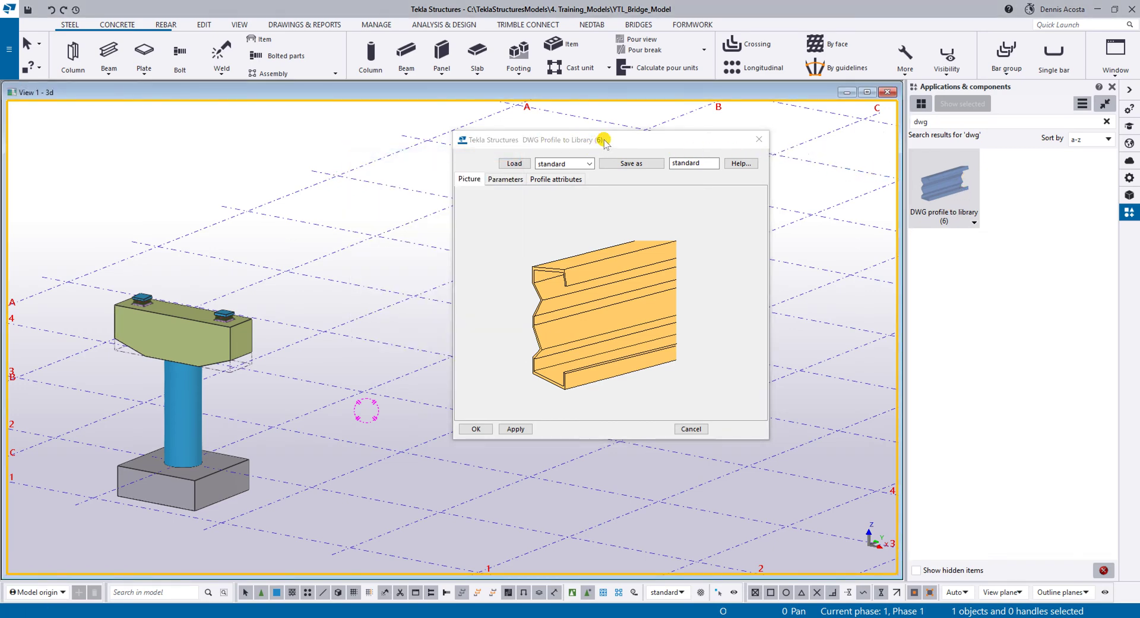
pyautogui.moveTo(598, 140); pyautogui.dragTo(616, 162)
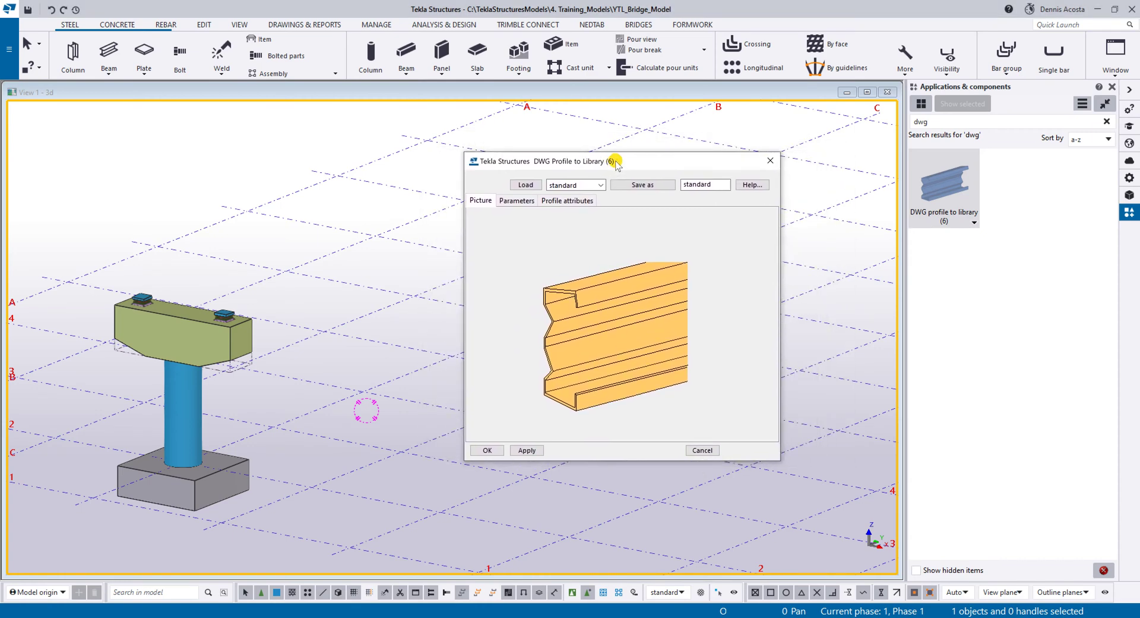
# Set the component's input file to box_gir.dwg from the 12.TeklaFiles folder under TeklaStructuresModels on drive C
pyautogui.click(518, 200)
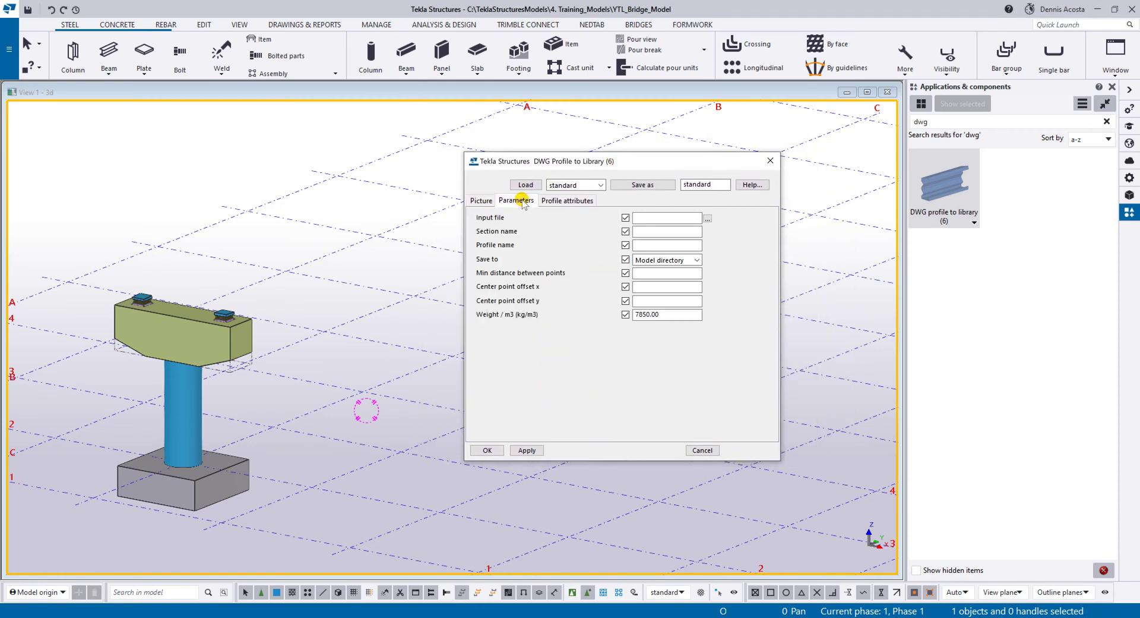
pyautogui.click(707, 219)
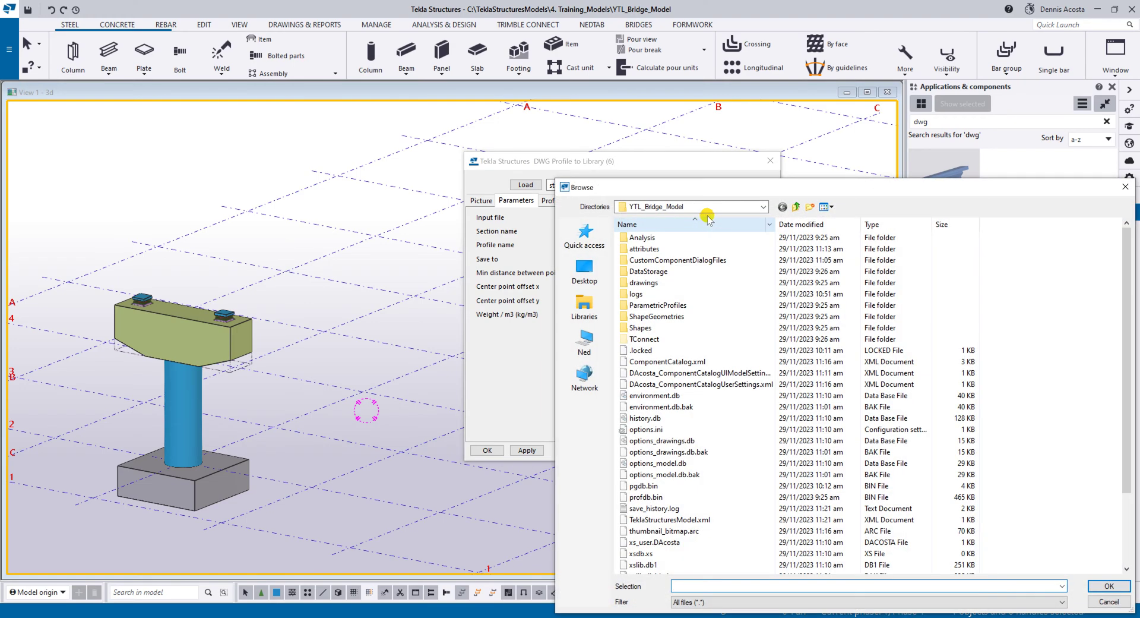
pyautogui.click(763, 207)
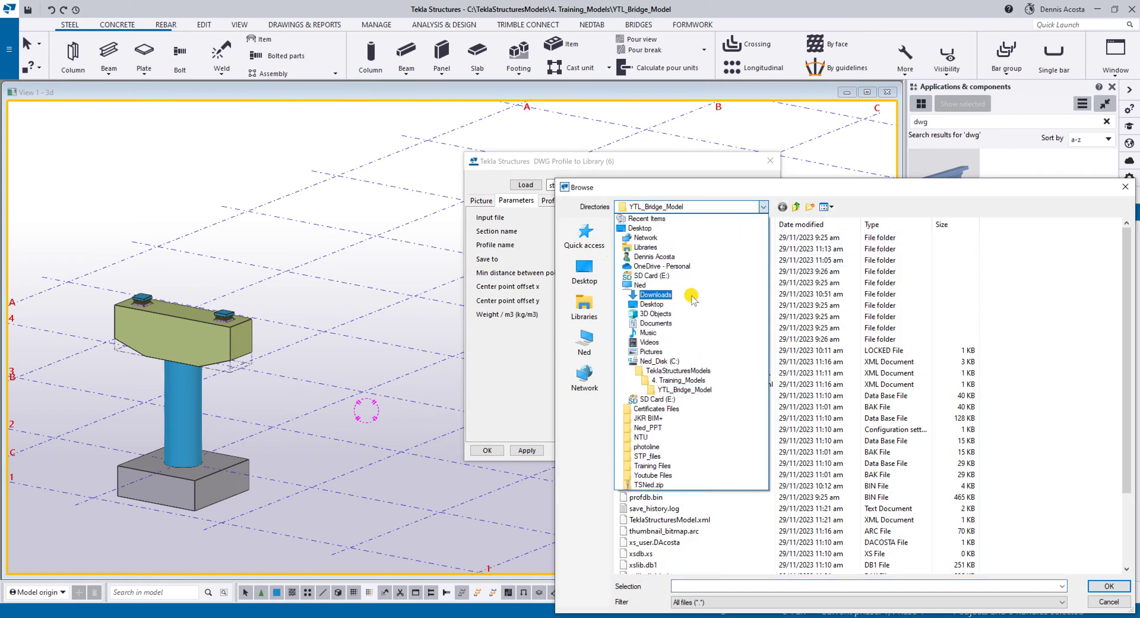
pyautogui.click(664, 362)
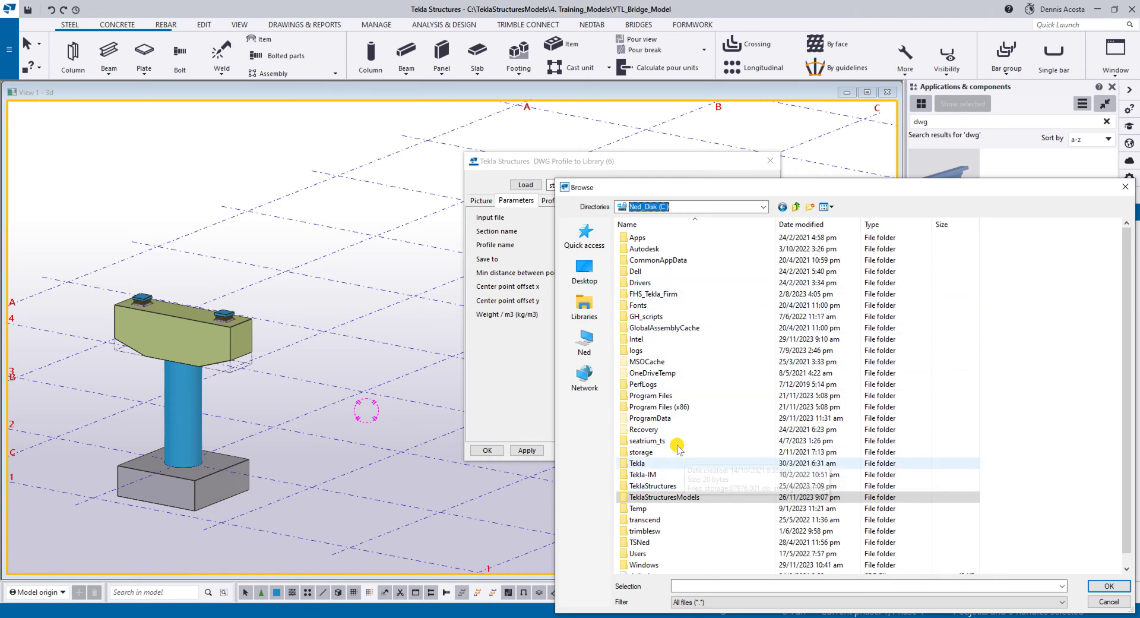
pyautogui.doubleClick(684, 497)
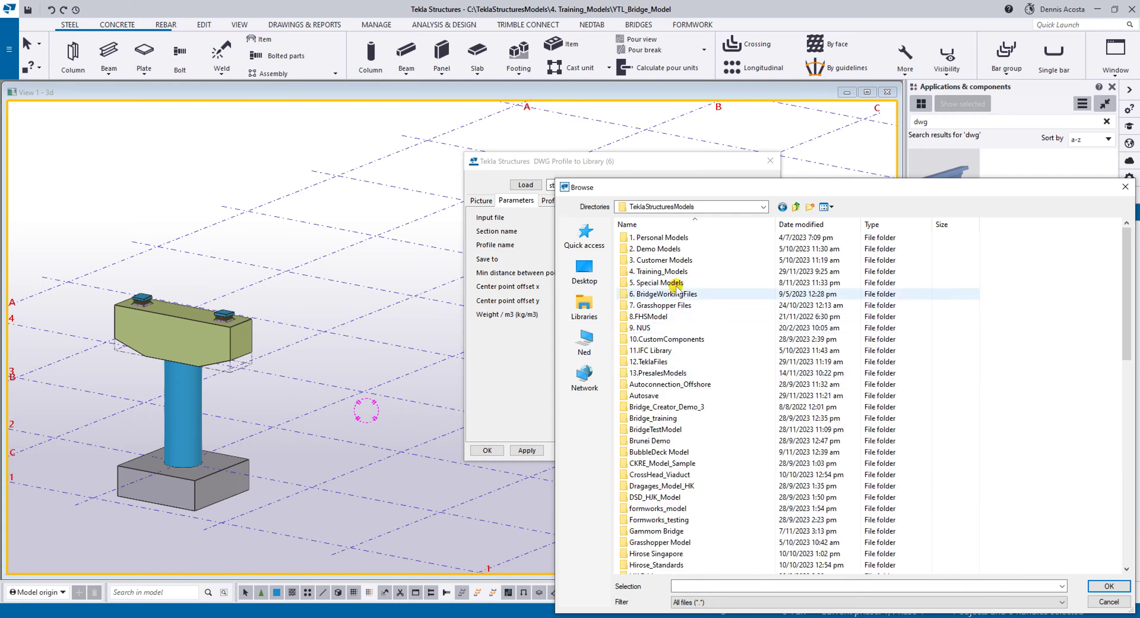
pyautogui.doubleClick(653, 362)
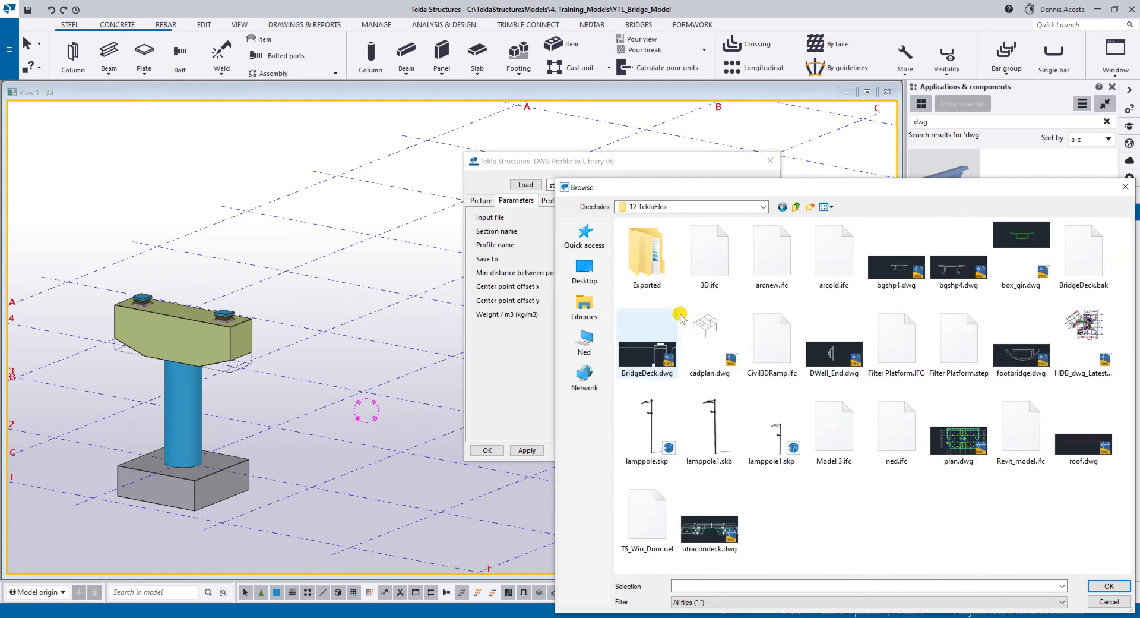
pyautogui.doubleClick(1022, 241)
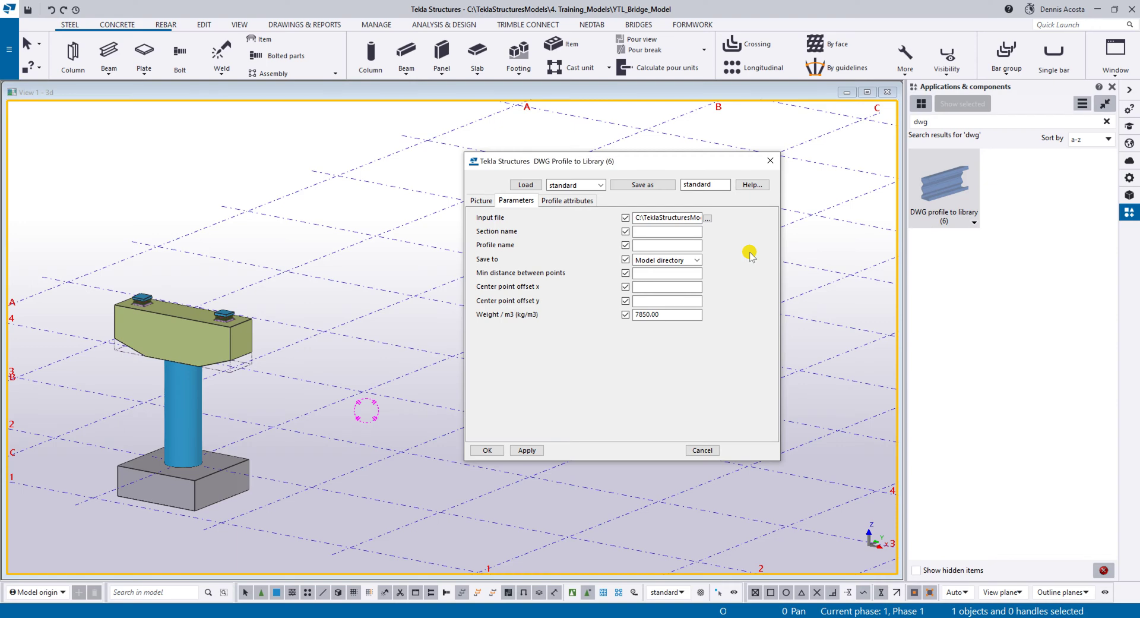
# Enter decka as the section name and ywldeck9000 as the profile name
pyautogui.click(646, 230)
pyautogui.write('yw')
pyautogui.click(646, 230)
pyautogui.write('decka')
pyautogui.click(663, 245)
pyautogui.write('ywl')
pyautogui.write('decl')
pyautogui.write('k')
pyautogui.write('9000')
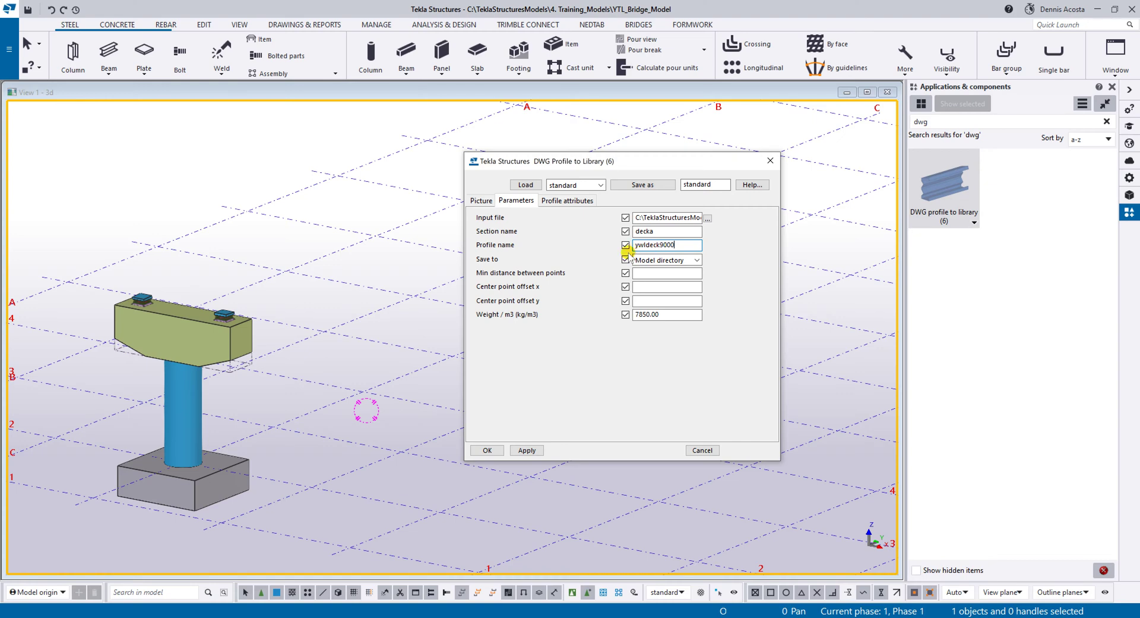
# Set the profile type to unknown (?) in the profile attributes and apply the component settings
pyautogui.click(559, 201)
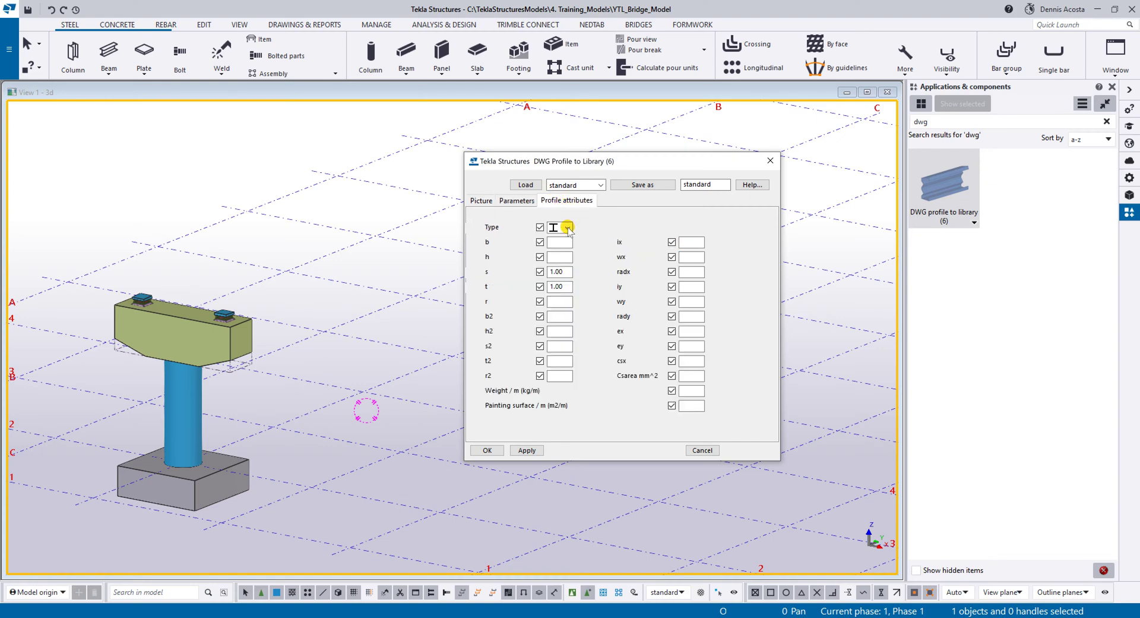
pyautogui.click(568, 227)
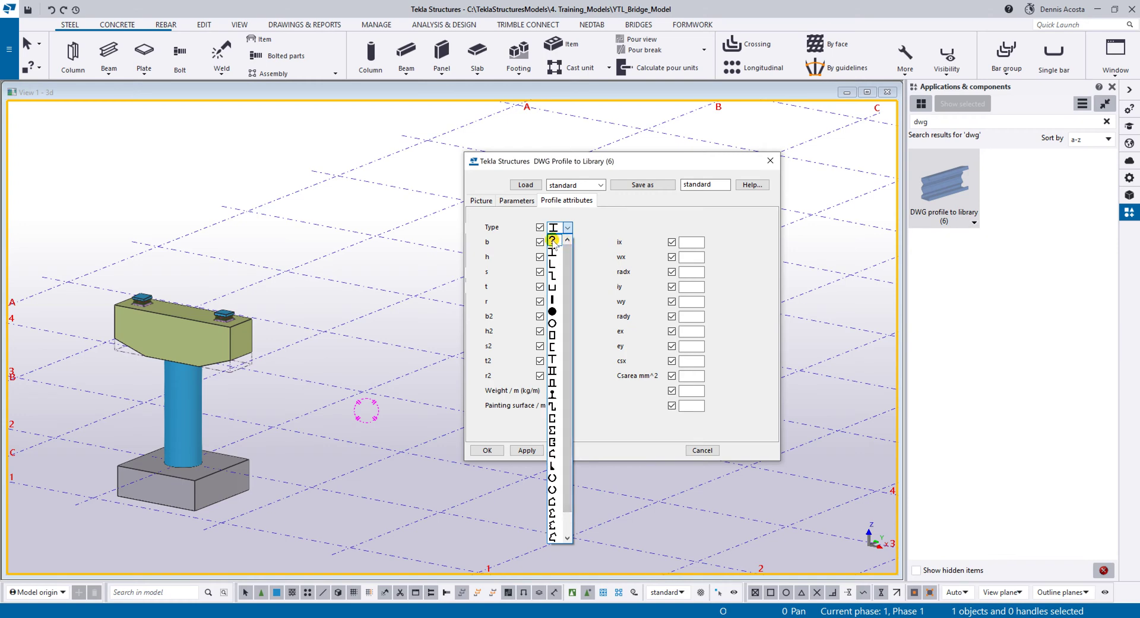
pyautogui.click(553, 240)
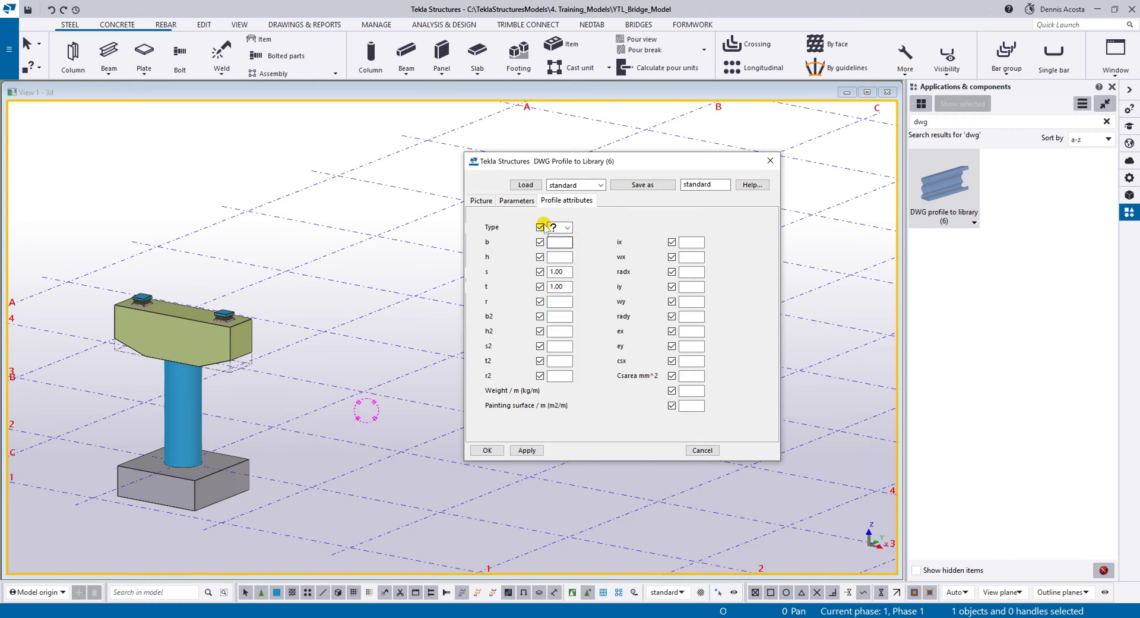
pyautogui.click(517, 201)
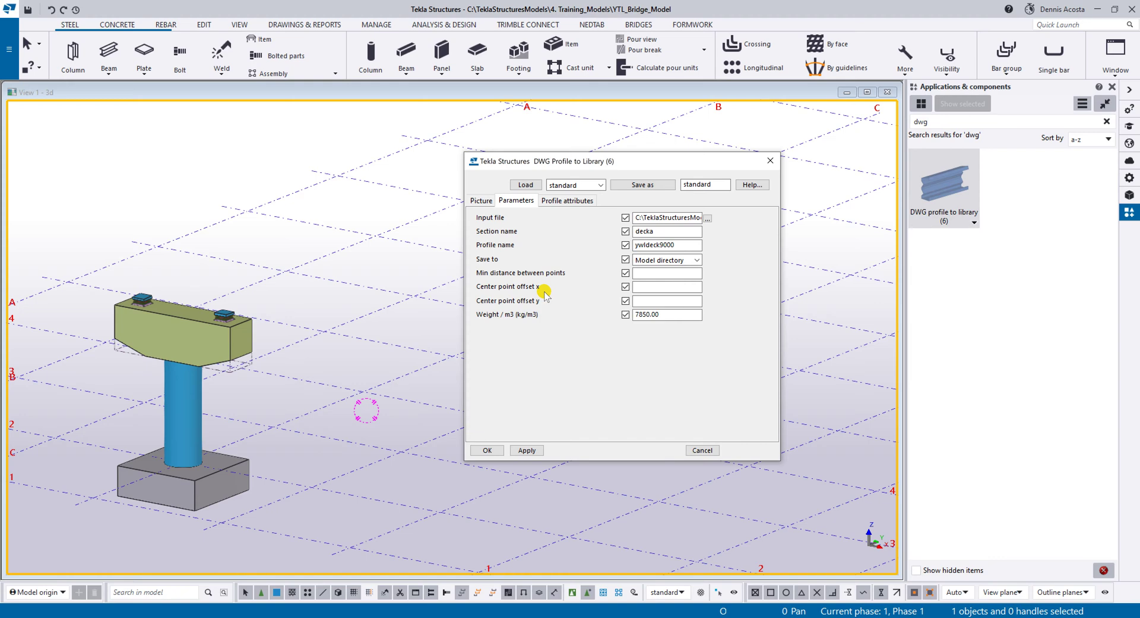
pyautogui.click(518, 450)
# Place the DWG profile component between two points 9500 mm apart beside the pier, and close its settings
pyautogui.click(944, 189)
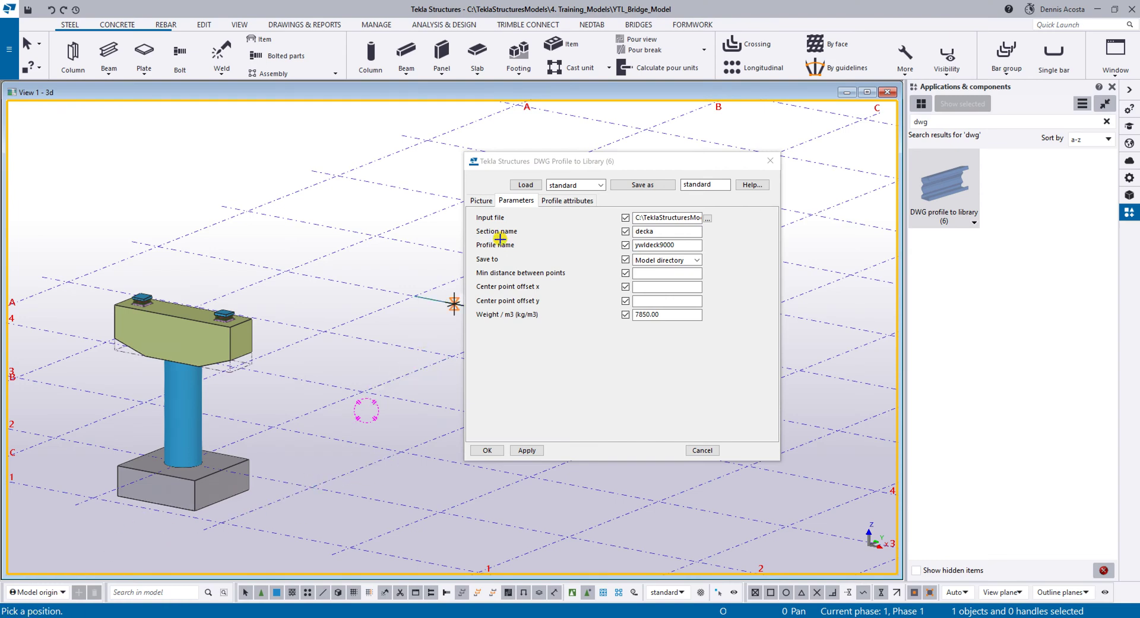
pyautogui.moveTo(600, 161); pyautogui.dragTo(870, 169)
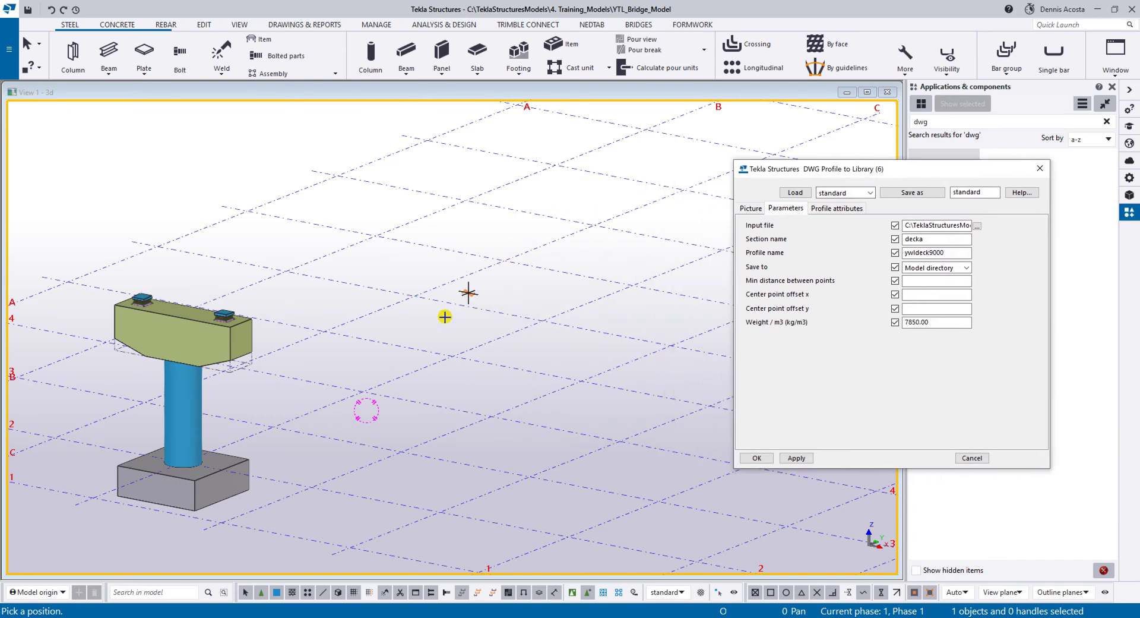
pyautogui.click(445, 360)
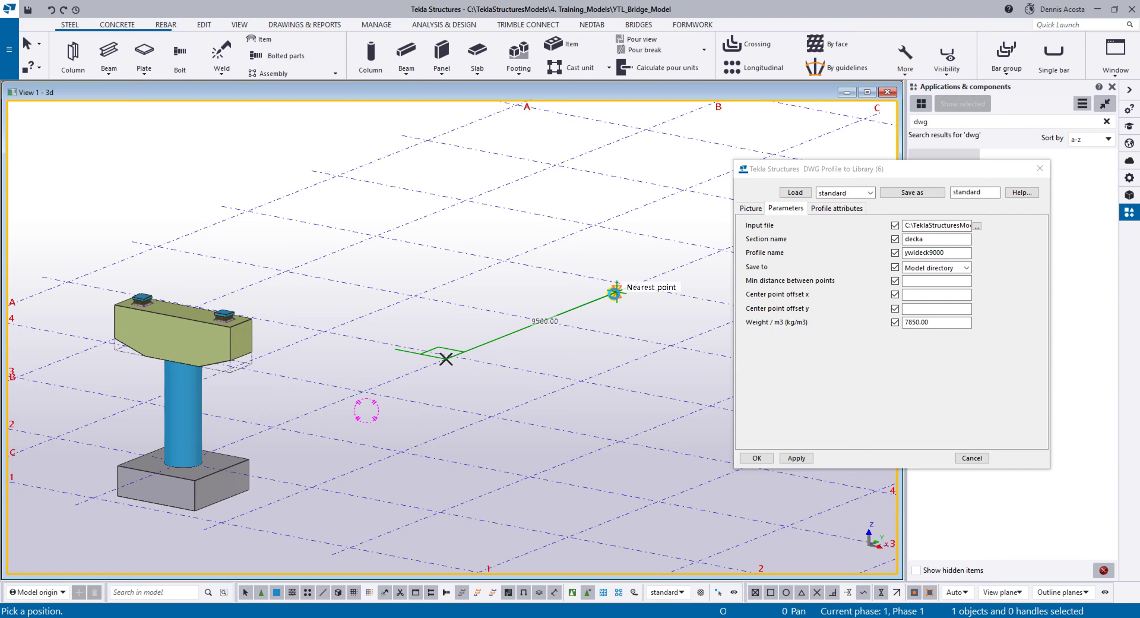
pyautogui.click(616, 292)
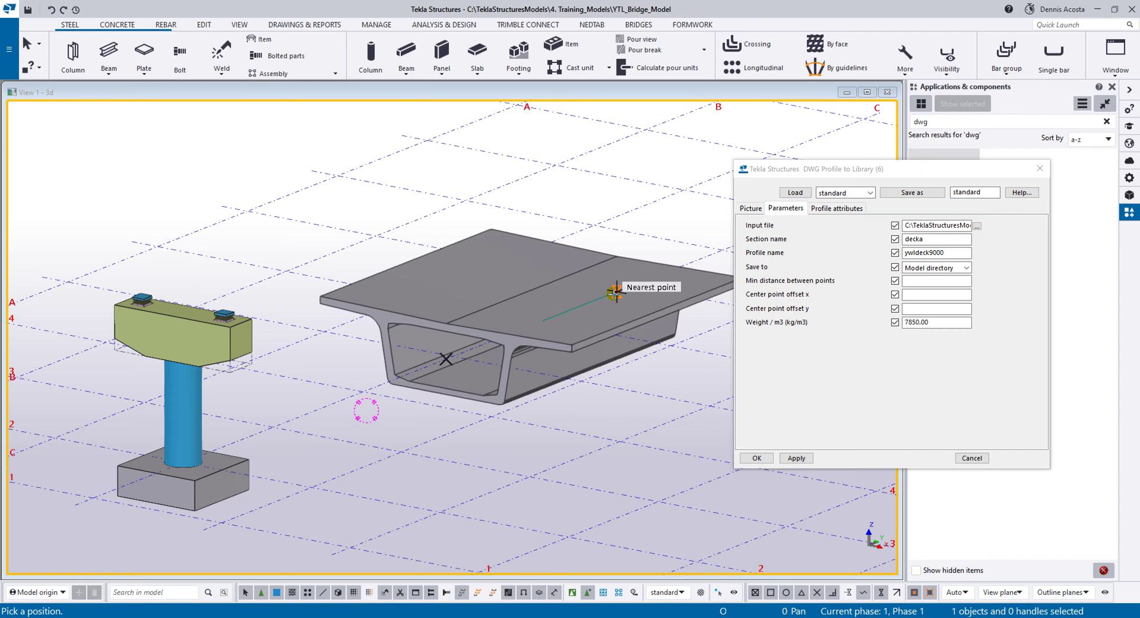
pyautogui.rightClick(587, 195)
pyautogui.click(611, 202)
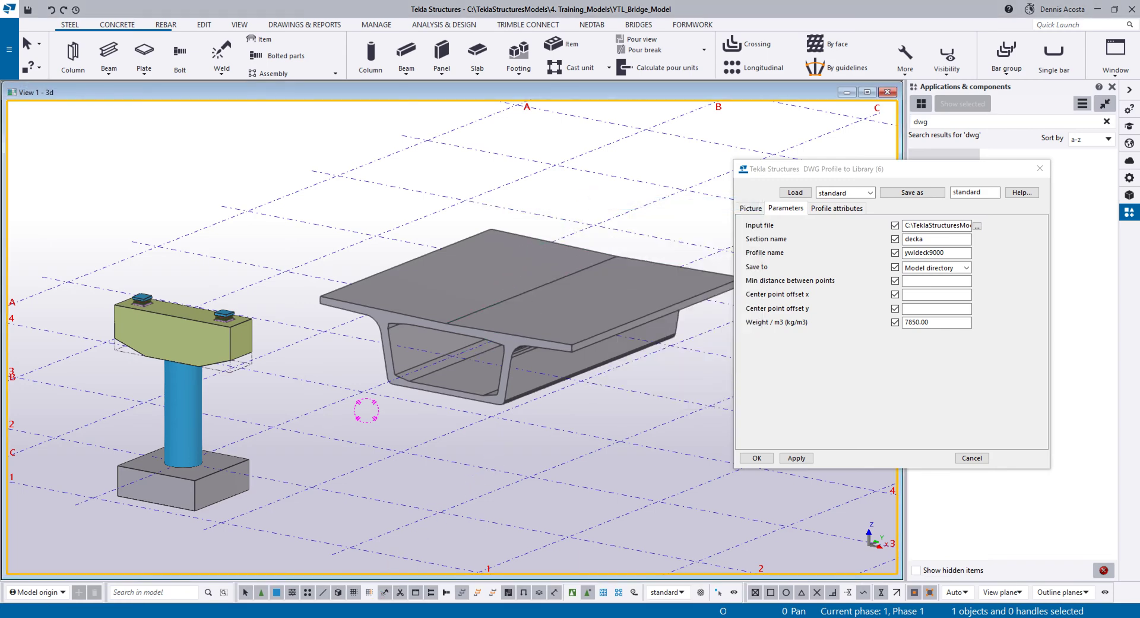
pyautogui.click(779, 587)
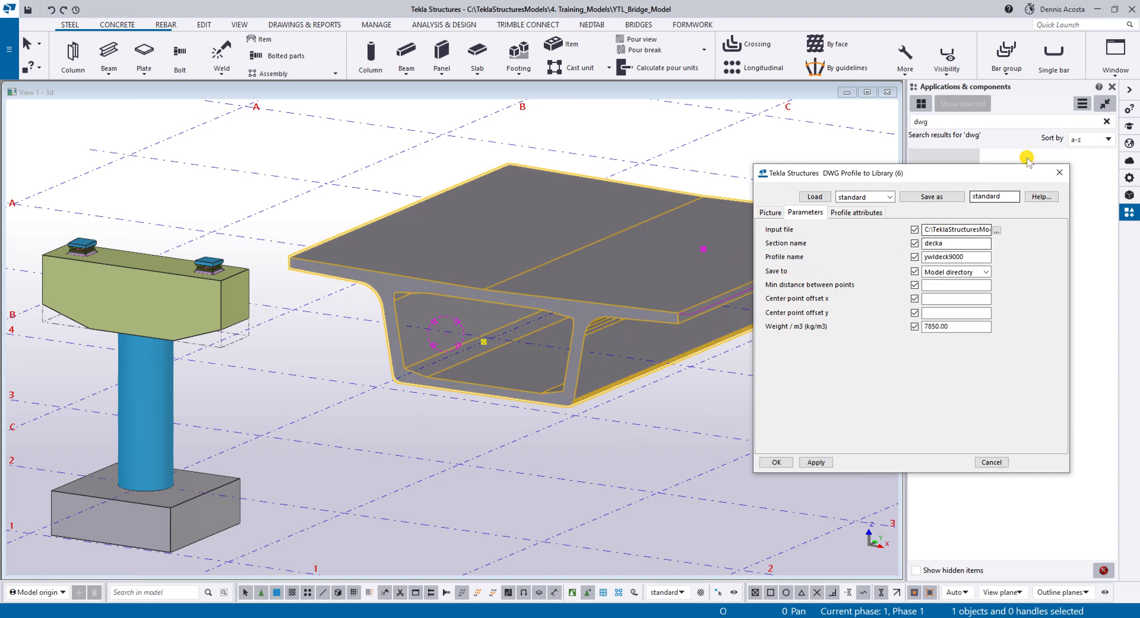
pyautogui.click(1060, 173)
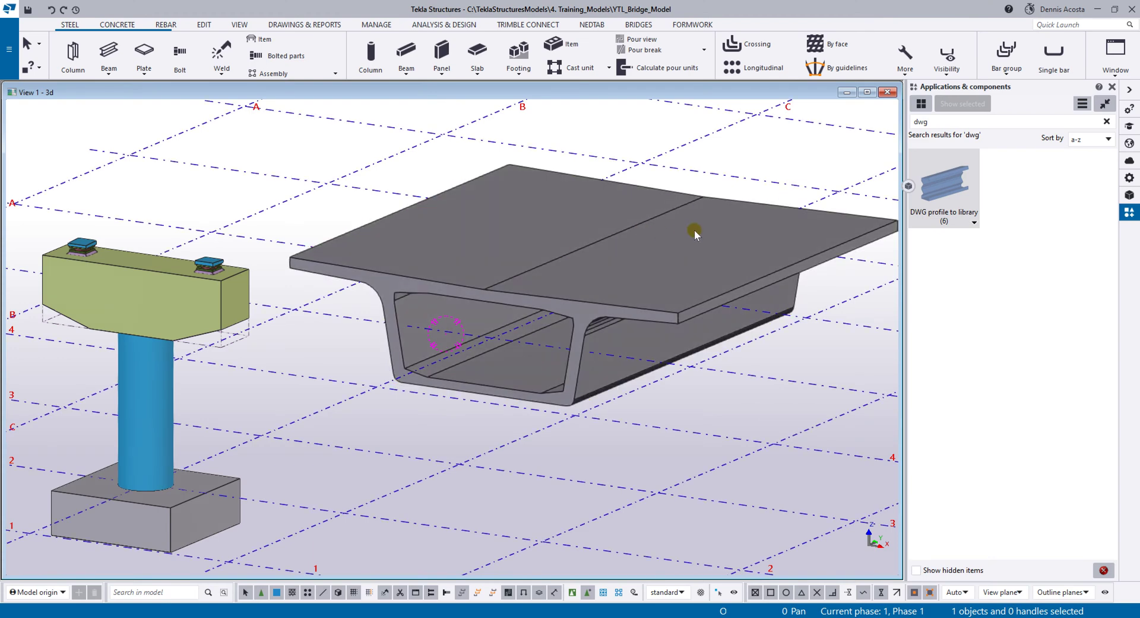
# Open the deck beam's properties, filter the profile catalogue by ywl* and select YWLDECK9000 under Others
pyautogui.doubleClick(694, 230)
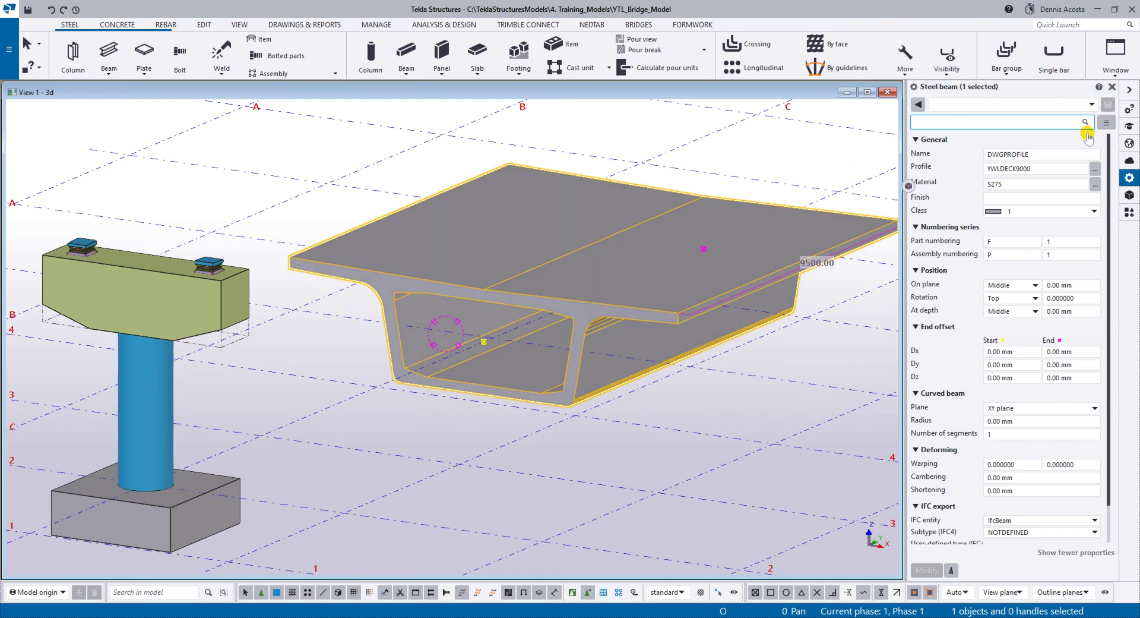
pyautogui.click(1095, 169)
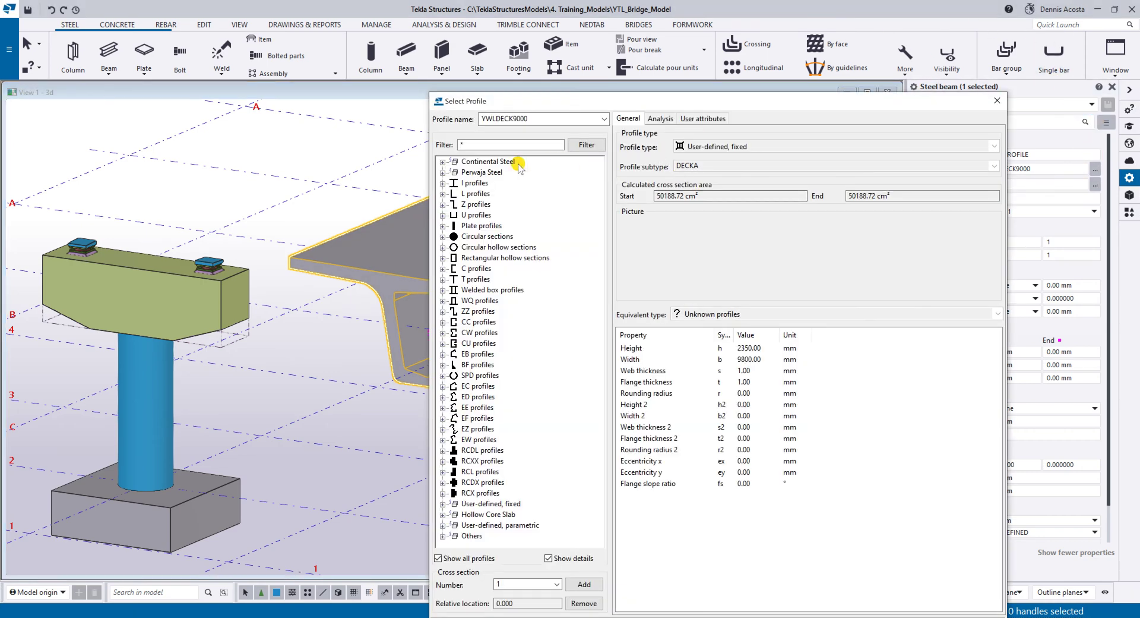
pyautogui.click(460, 144)
pyautogui.write('ywl*')
pyautogui.click(585, 145)
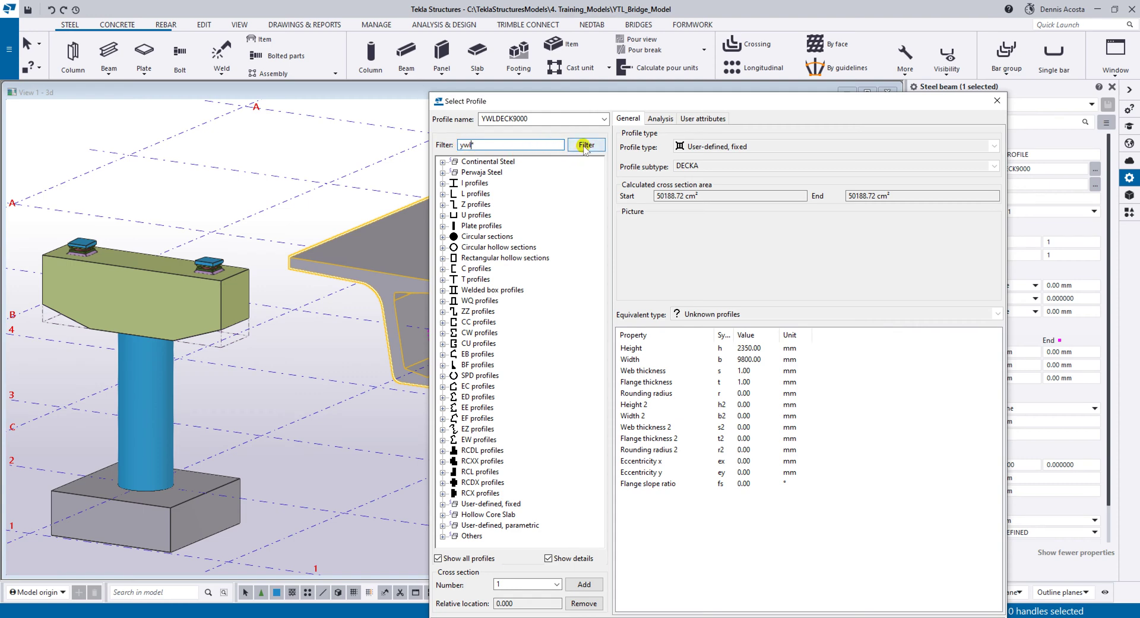
pyautogui.doubleClick(478, 163)
pyautogui.click(498, 171)
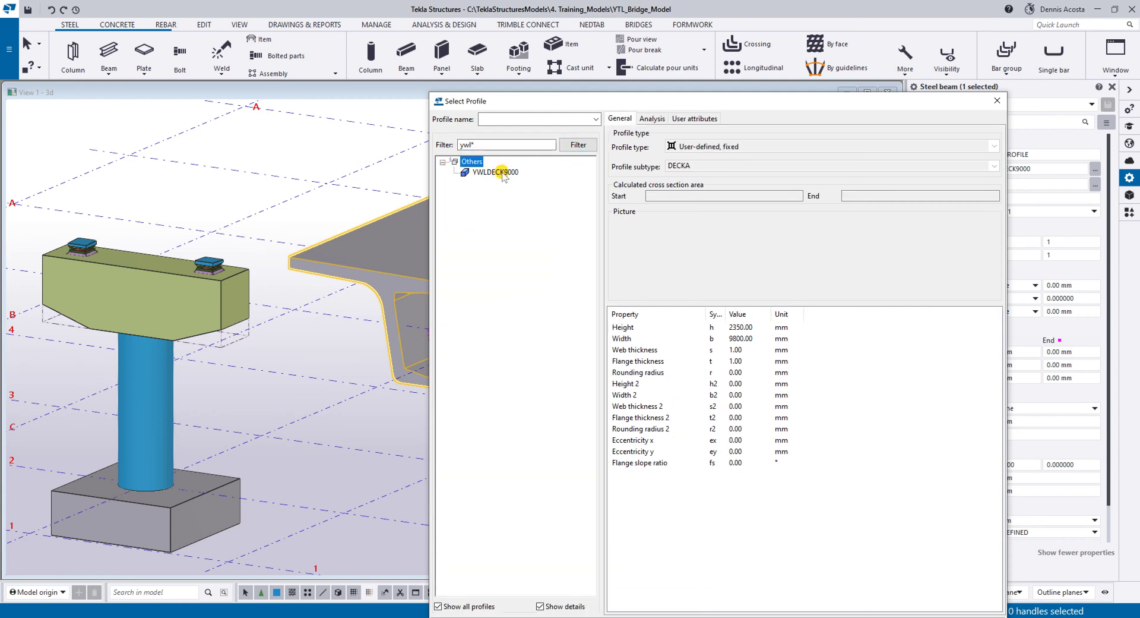
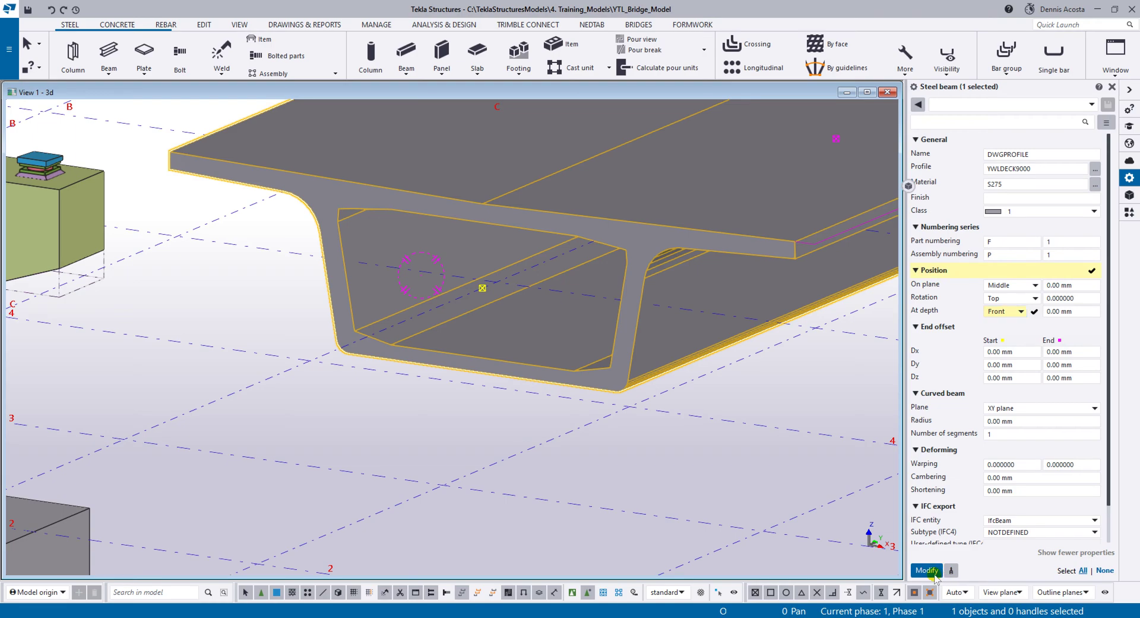
# Delete the box-girder deck beam placed beside the pier
pyautogui.scroll(-5, 603, 349)
pyautogui.scroll(1, 534, 316)
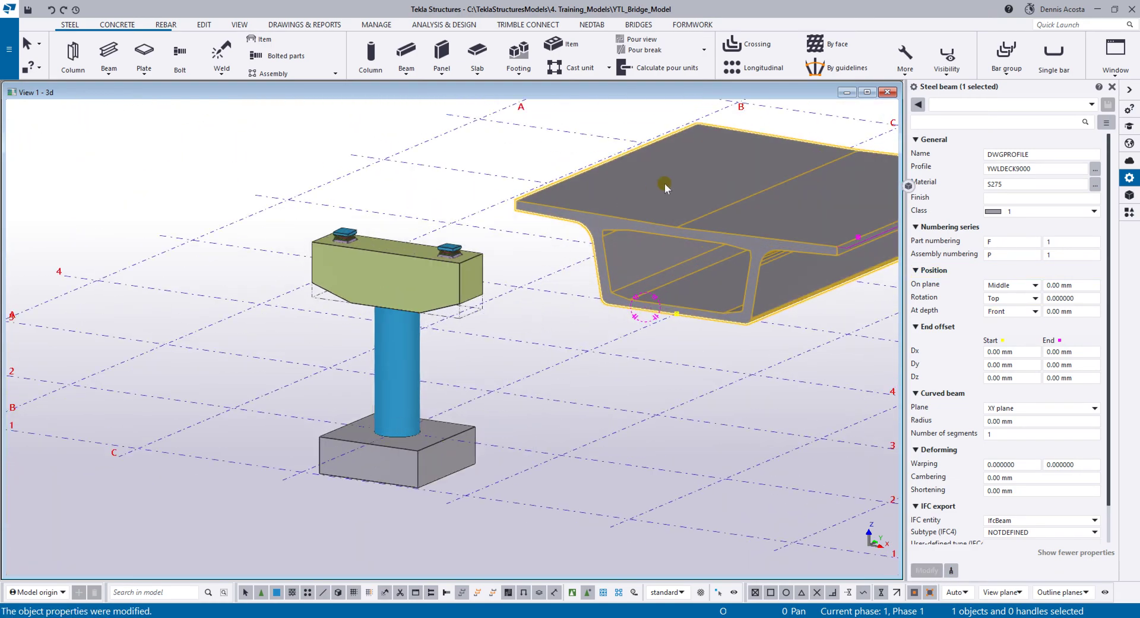
pyautogui.moveTo(612, 211); pyautogui.dragTo(484, 260, button='middle')
pyautogui.scroll(-2, 537, 229)
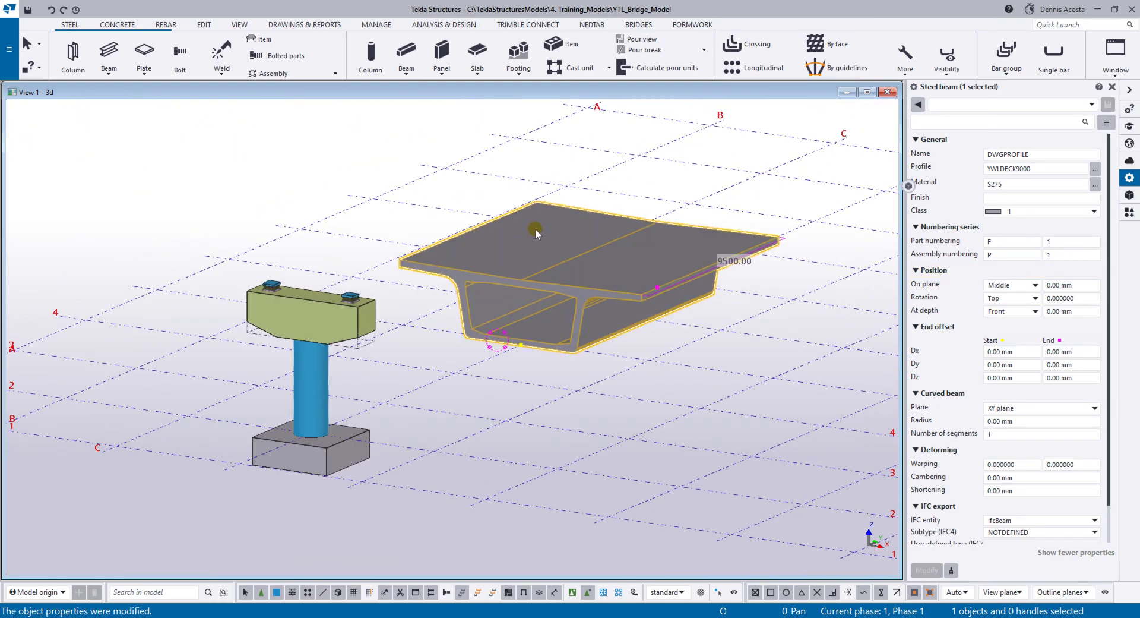
pyautogui.press('Delete')
# Start a concrete beam, filter the profile catalogue by ywl* and select the YWLDECK9000 profile under Others
pyautogui.click(119, 25)
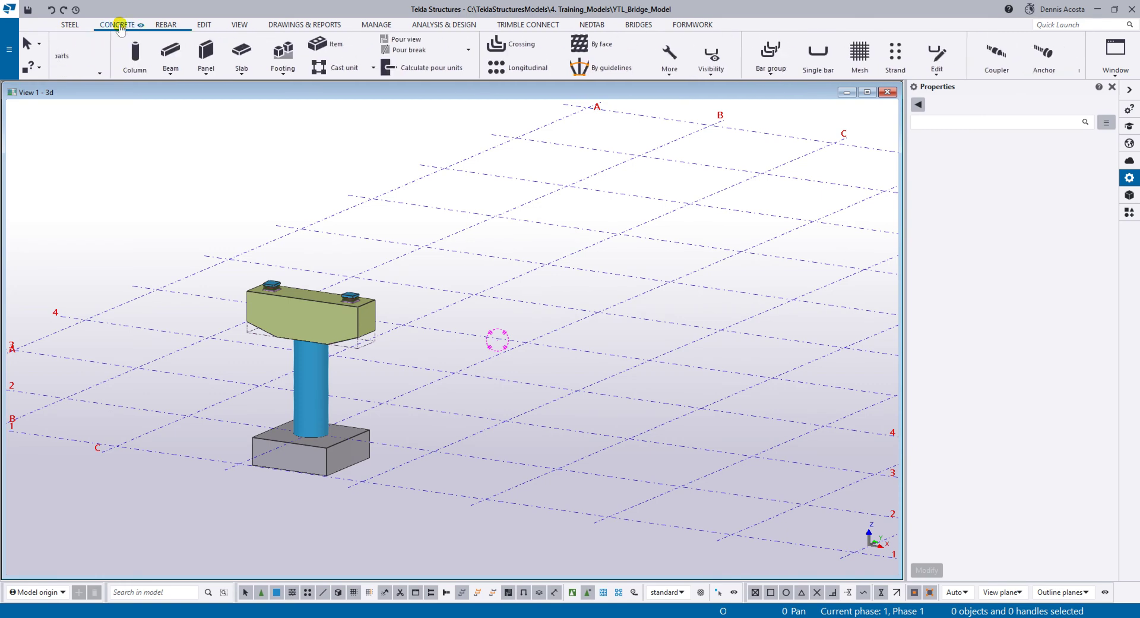
pyautogui.click(115, 51)
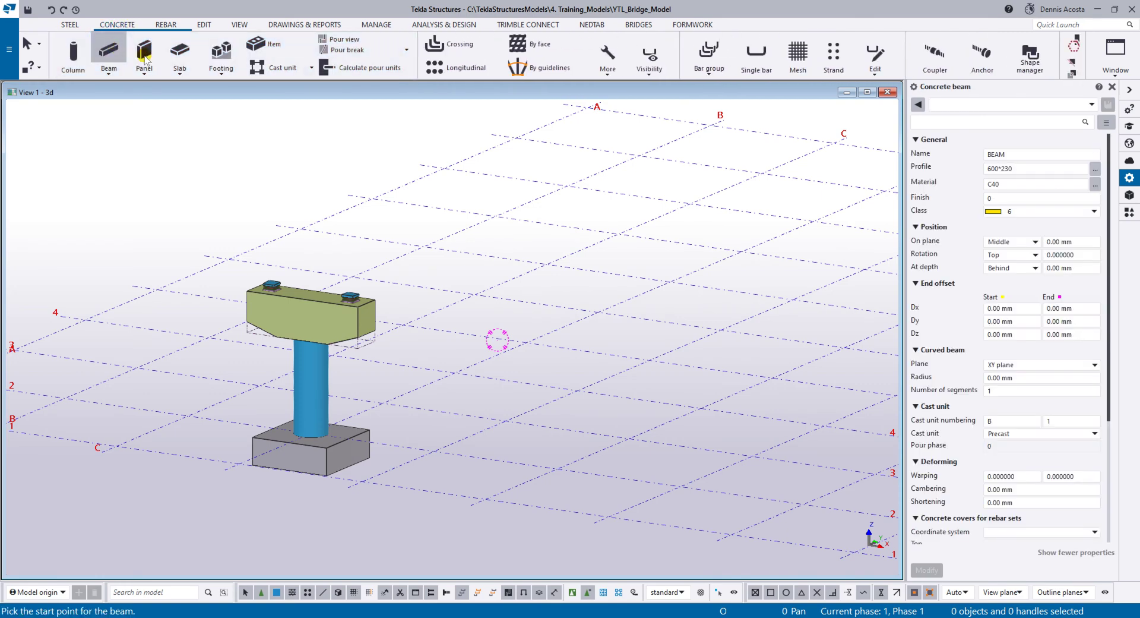
pyautogui.click(1095, 169)
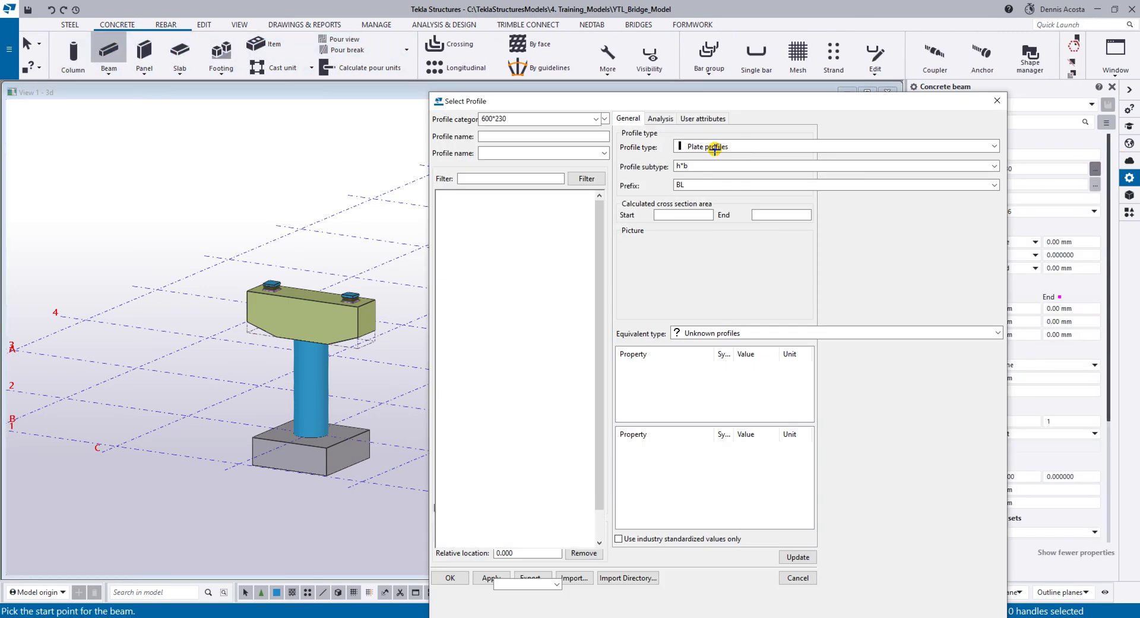
pyautogui.click(462, 145)
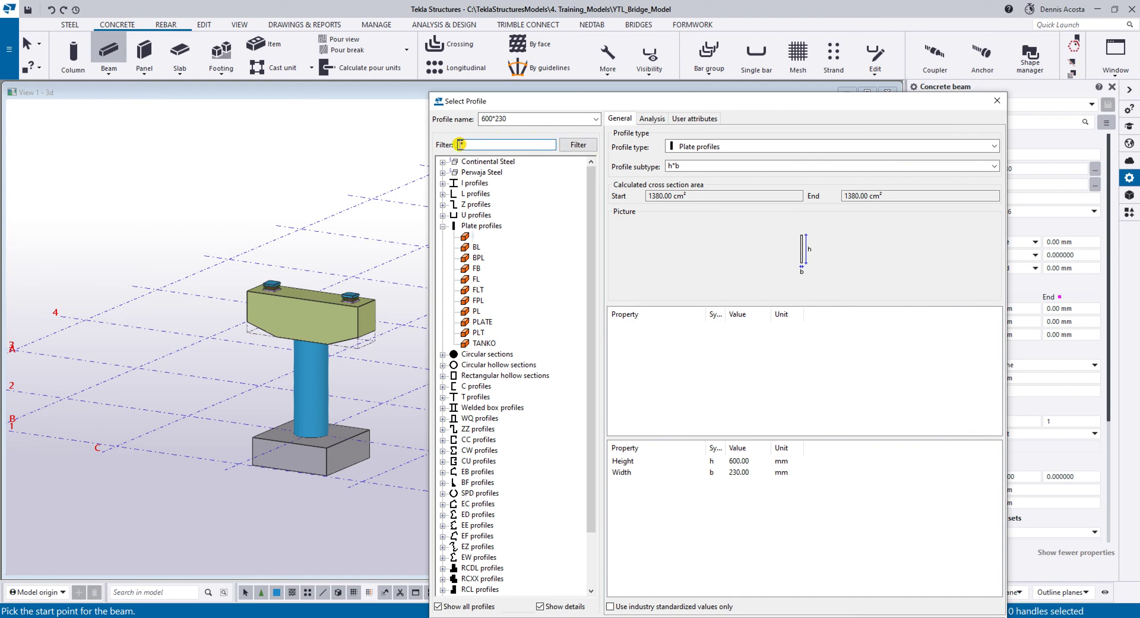
pyautogui.write('ywl*')
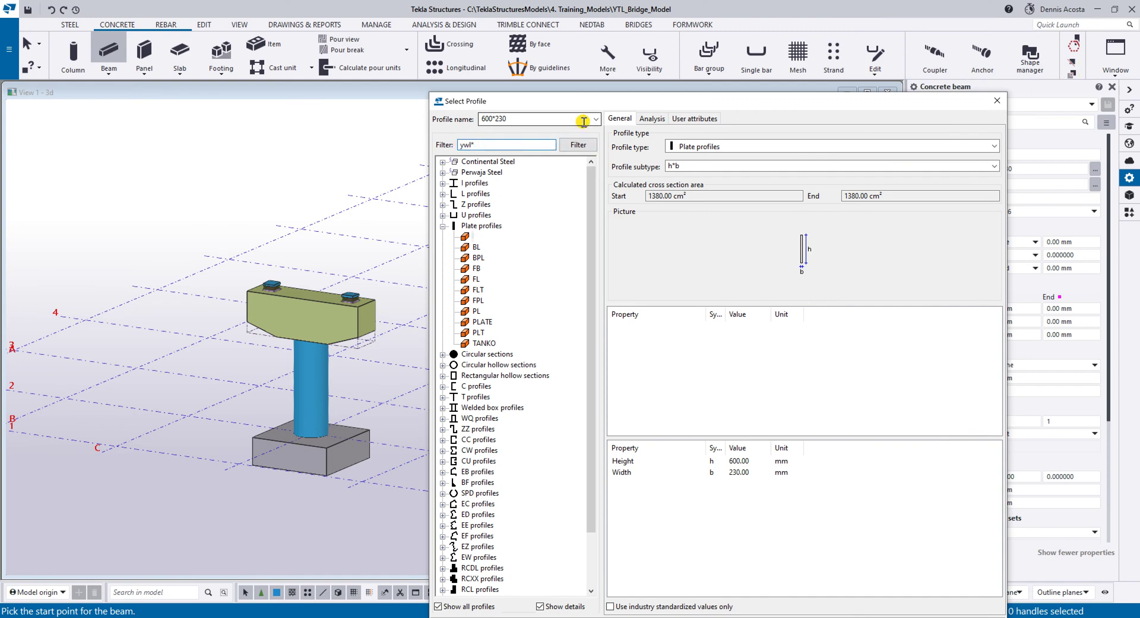
pyautogui.click(577, 145)
pyautogui.click(445, 162)
pyautogui.click(477, 173)
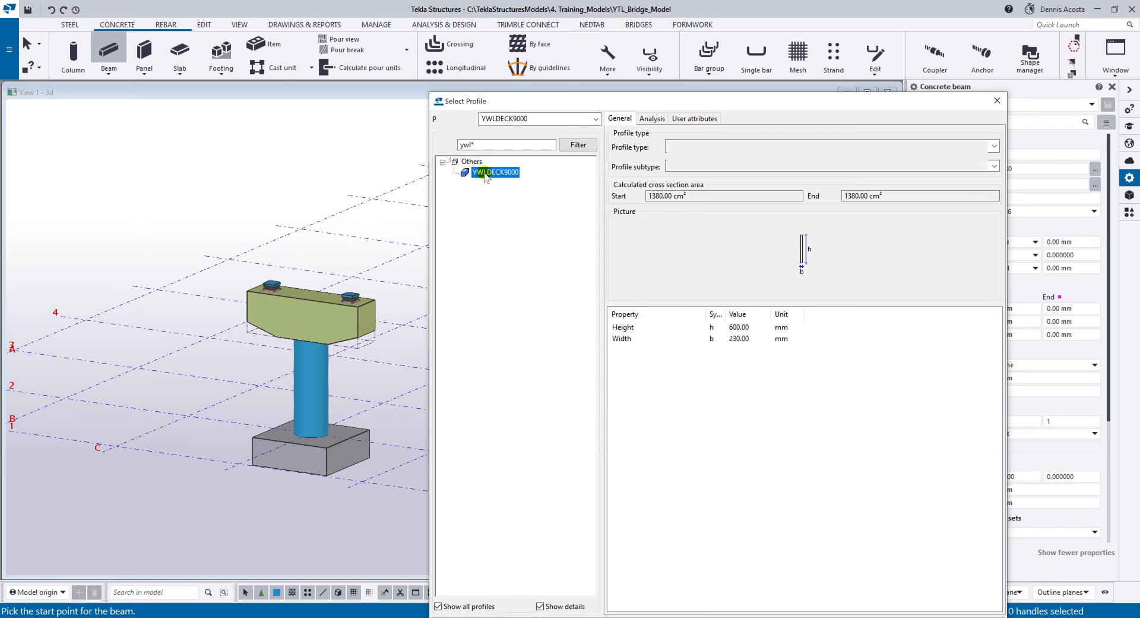
pyautogui.moveTo(602, 103); pyautogui.dragTo(606, 33)
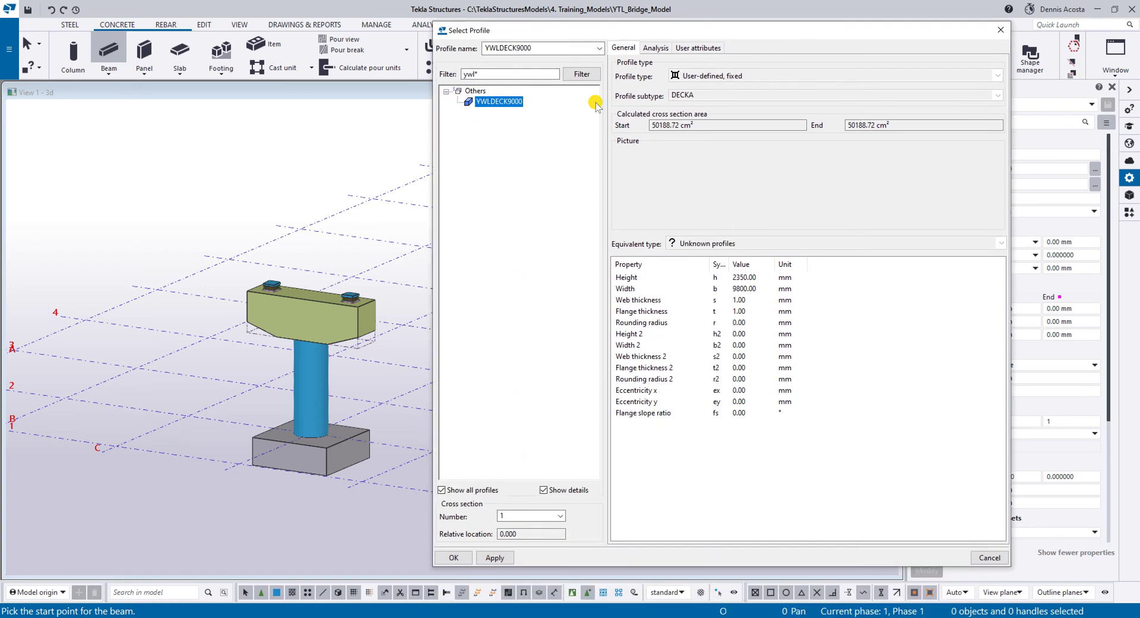
pyautogui.click(455, 557)
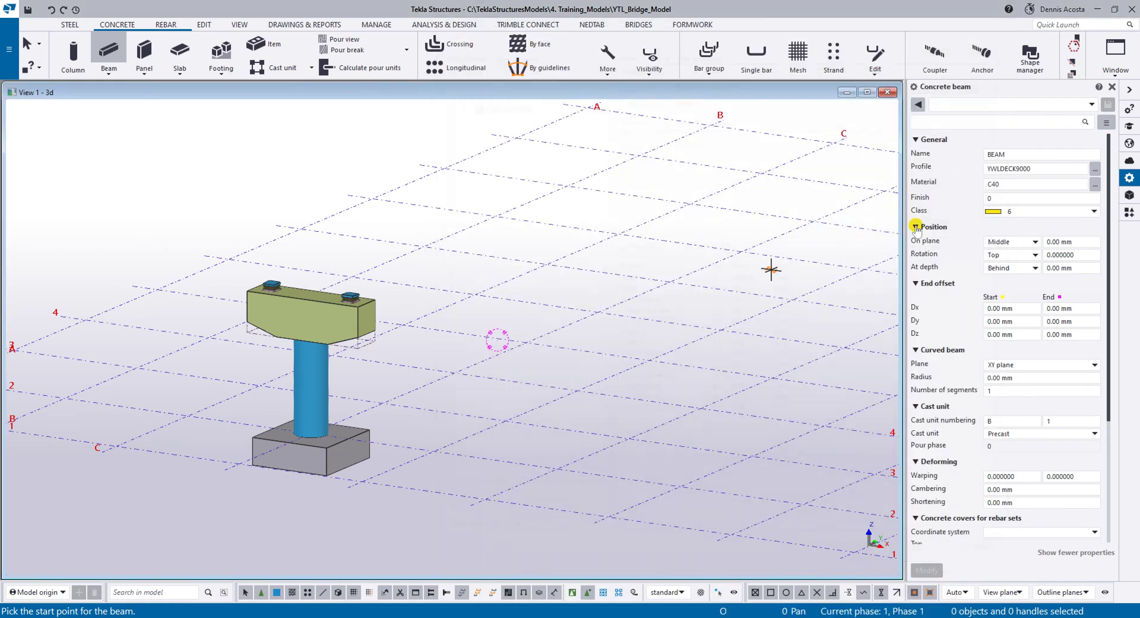
# Set the concrete beam's depth position to Front, cast unit type to Cast in place and class to 12
pyautogui.click(1012, 268)
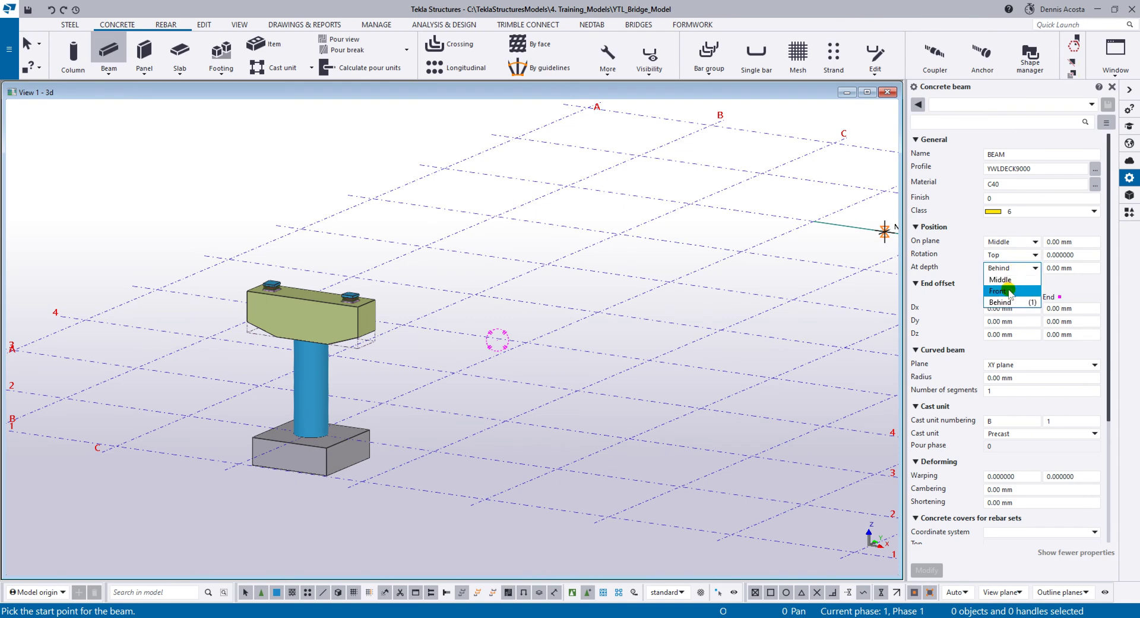
pyautogui.click(999, 292)
pyautogui.click(1033, 378)
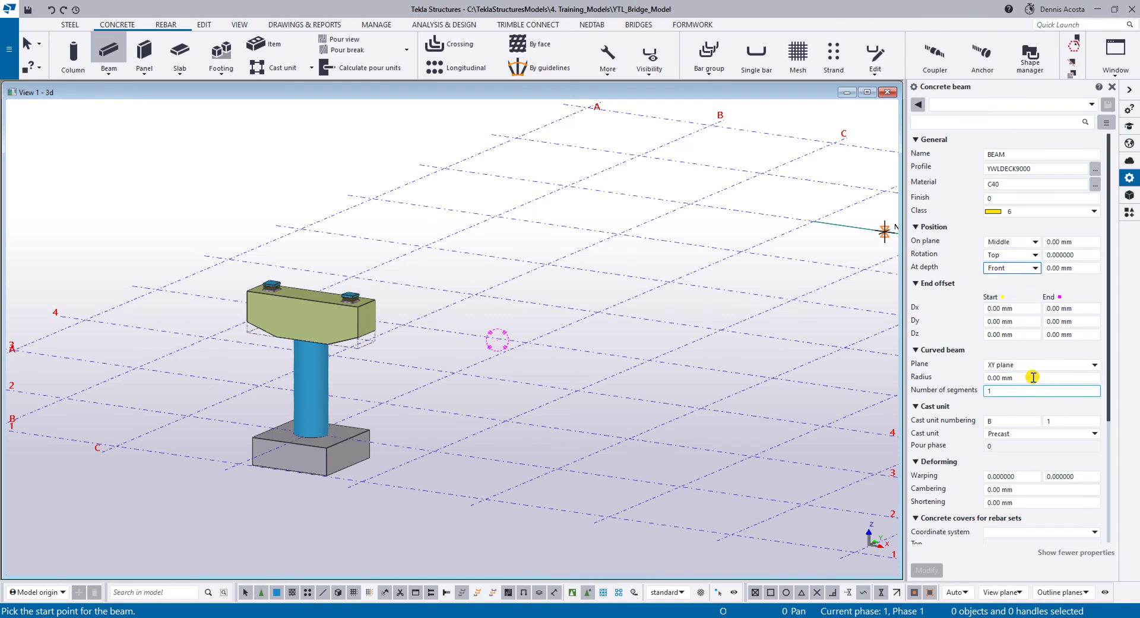
pyautogui.click(1023, 435)
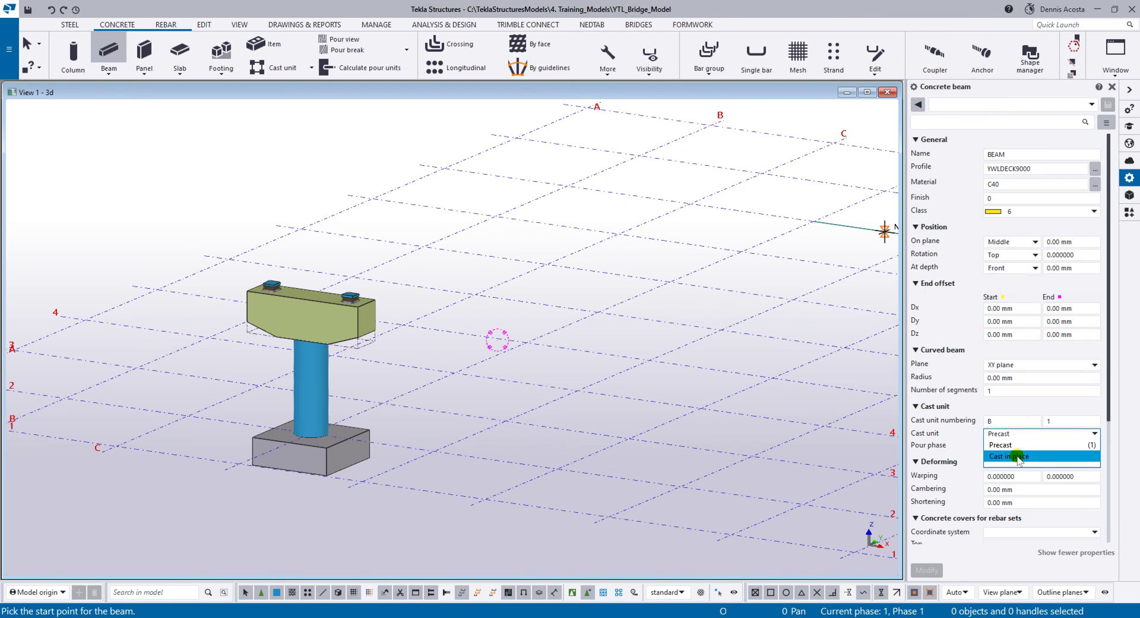
pyautogui.click(1017, 457)
pyautogui.click(1032, 211)
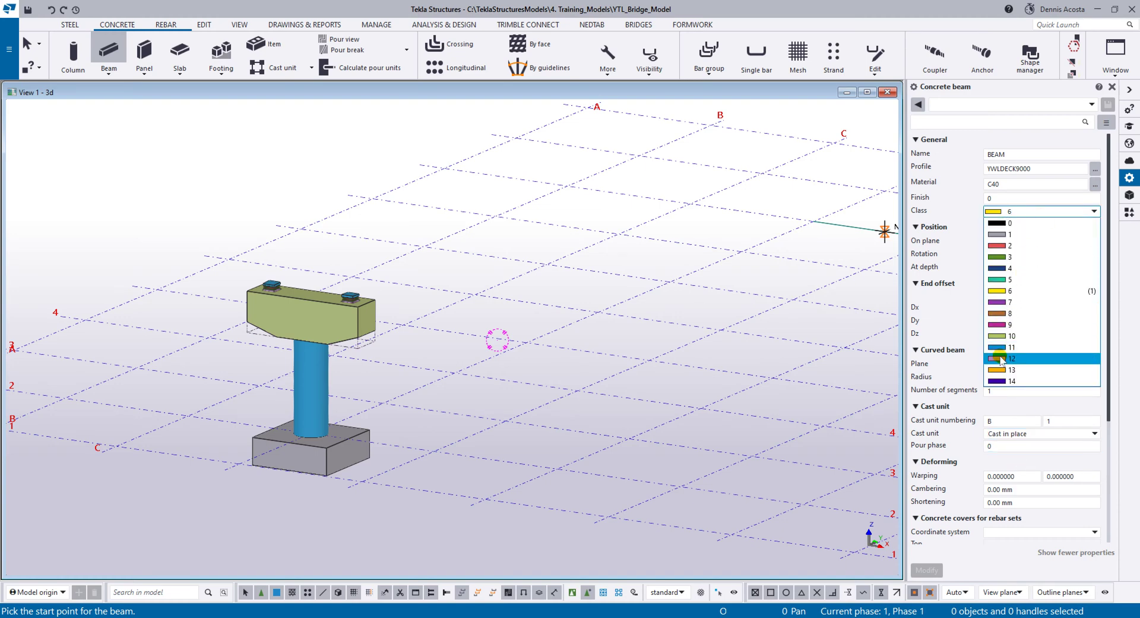
pyautogui.click(1011, 359)
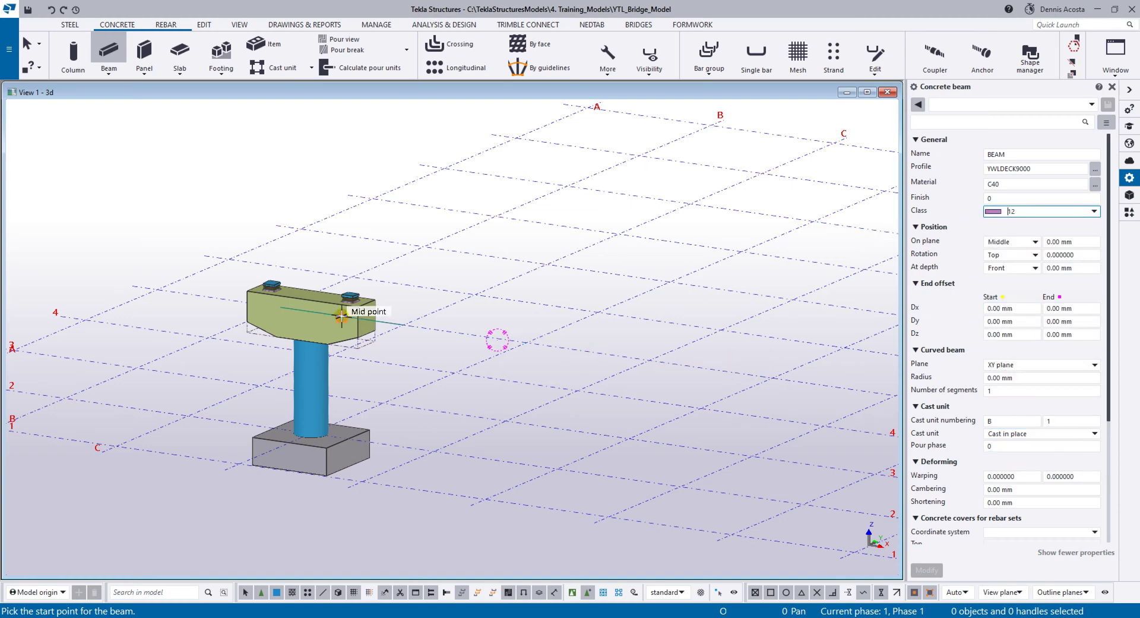
# Place the deck beam from the midpoint of the crosshead's top orthogonally along the bridge direction, and end the beam command
pyautogui.scroll(4, 315, 291)
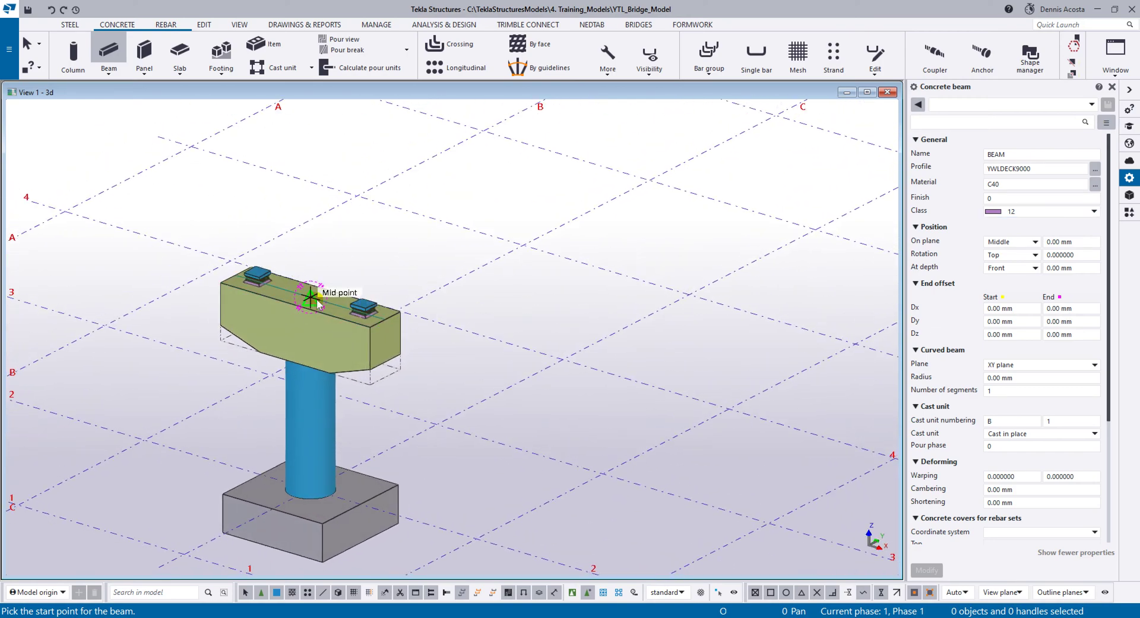
pyautogui.click(310, 296)
pyautogui.scroll(-5, 522, 261)
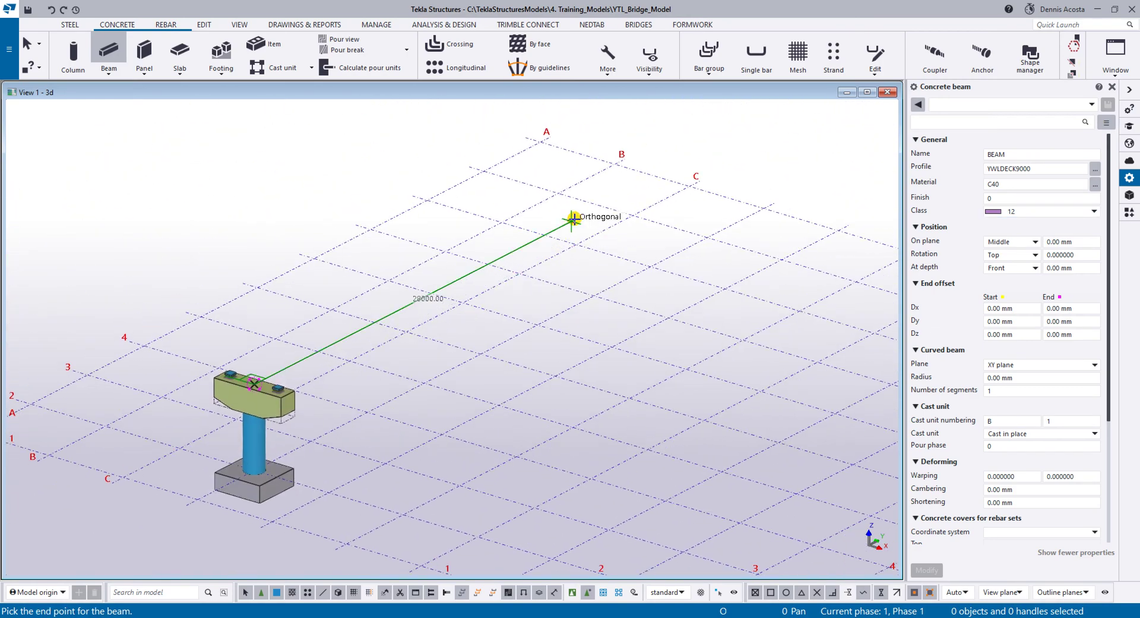
pyautogui.click(573, 219)
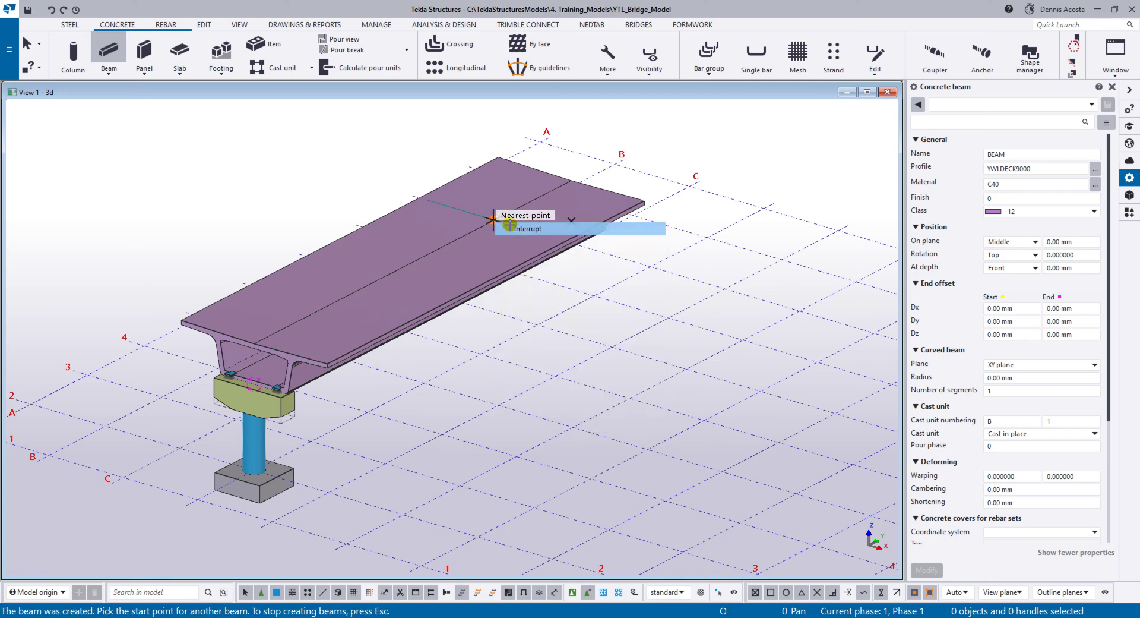
pyautogui.press('Escape')
# Switch selection to components and open the properties of the YWL_Pier_CH component supporting the deck
pyautogui.scroll(3, 291, 398)
pyautogui.moveTo(291, 398); pyautogui.dragTo(468, 298, button='middle')
pyautogui.scroll(4, 630, 325)
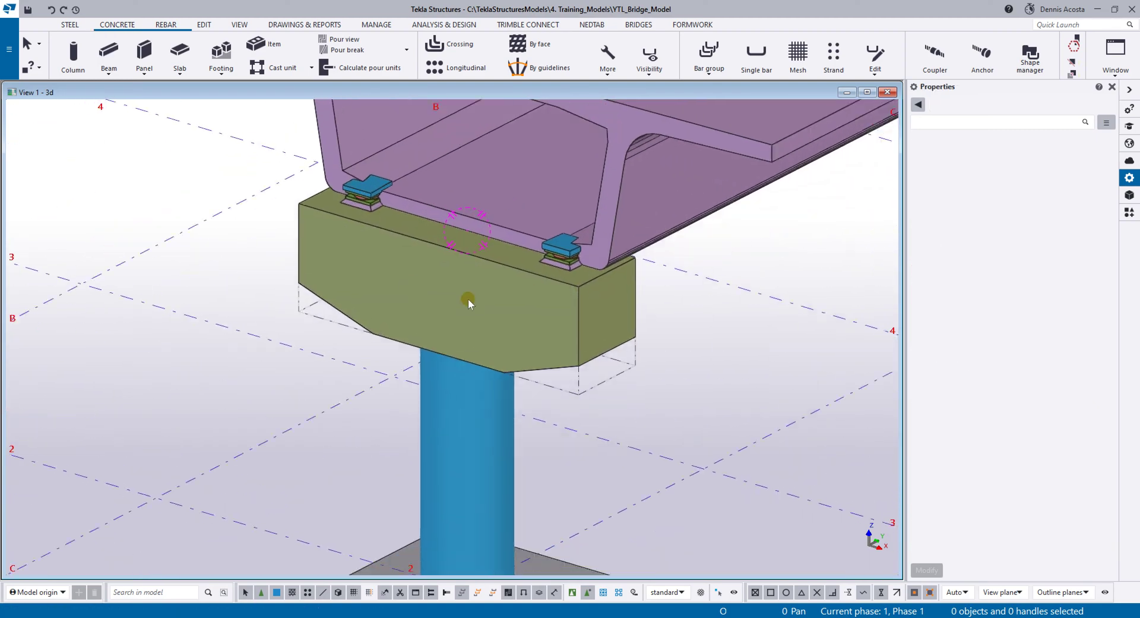
pyautogui.scroll(-1, 474, 312)
pyautogui.click(474, 312)
pyautogui.scroll(2, 466, 321)
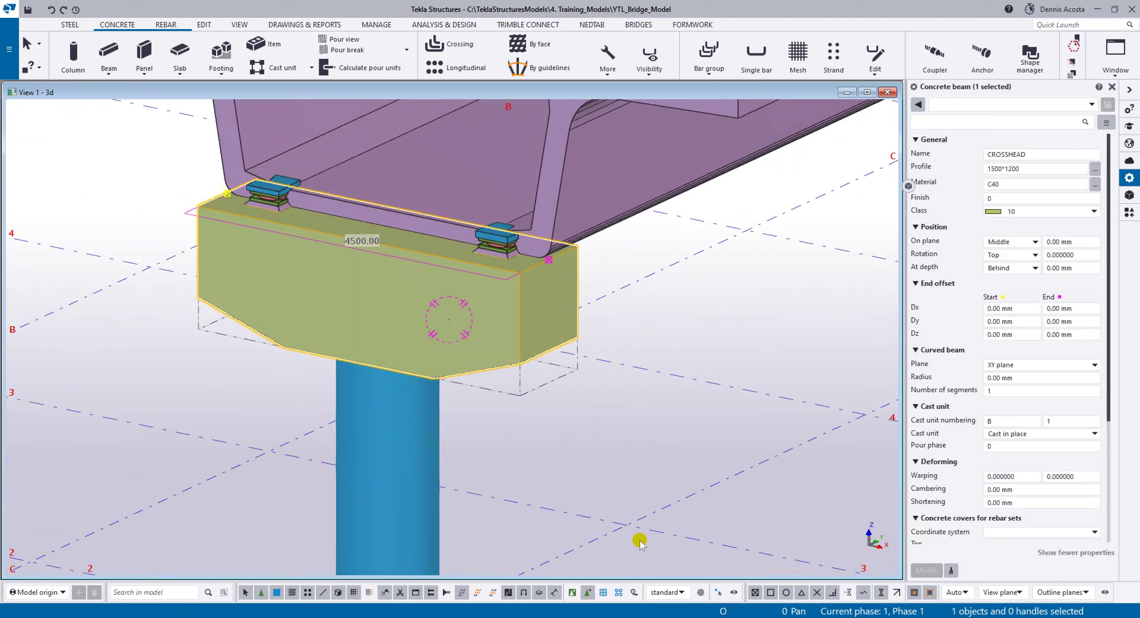
pyautogui.click(574, 592)
pyautogui.click(464, 330)
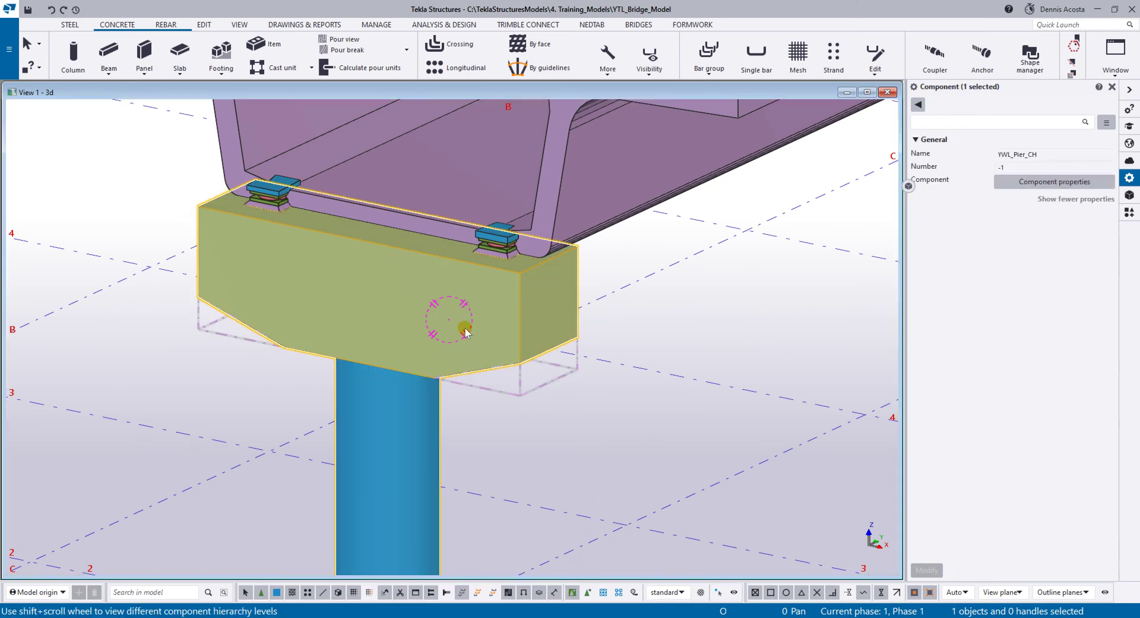
pyautogui.doubleClick(465, 328)
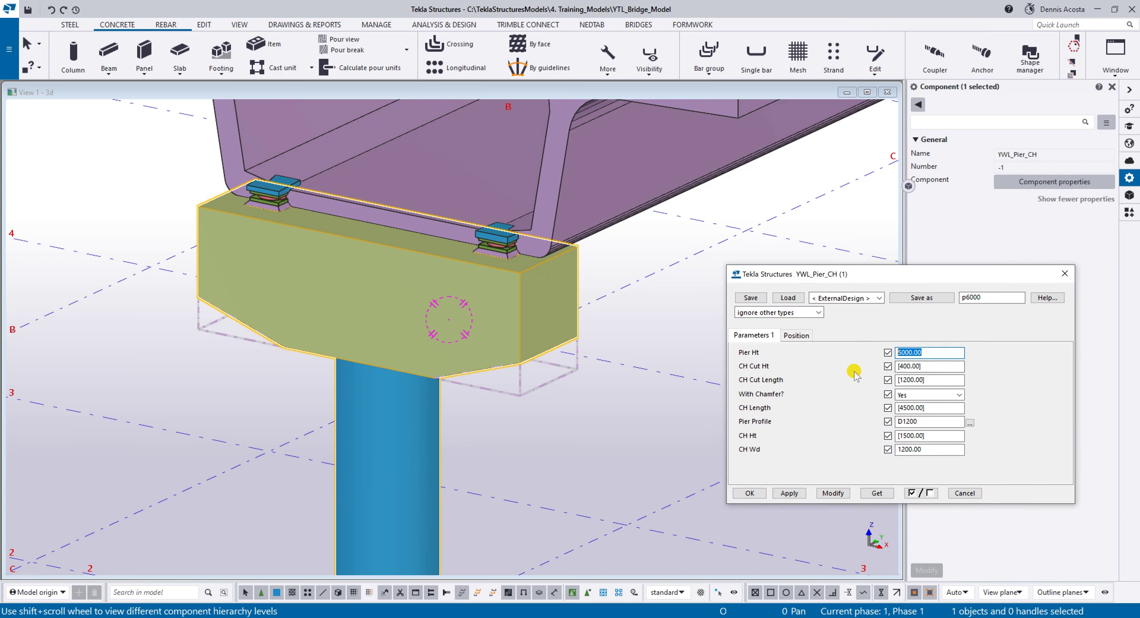
# Try pier heights of 4500 mm and 4800 mm on the pier component to fit the bearings under the deck
pyautogui.write('45')
pyautogui.click(834, 493)
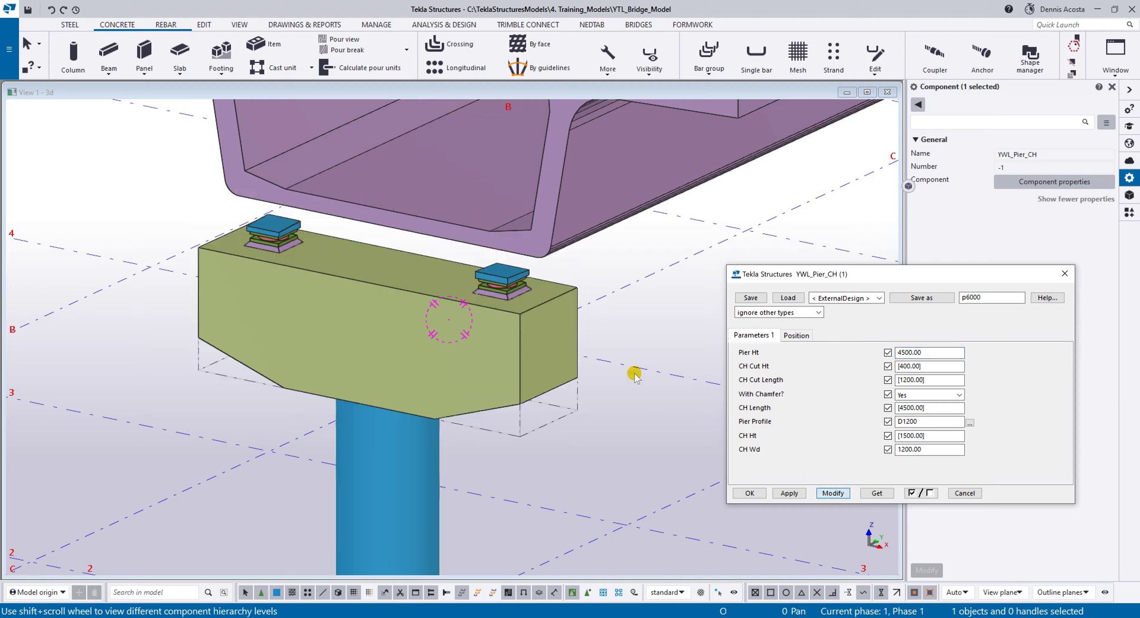
pyautogui.scroll(3, 632, 374)
pyautogui.keyDown('ctrl'); pyautogui.moveTo(508, 271); pyautogui.dragTo(469, 262, button='middle'); pyautogui.keyUp('ctrl')
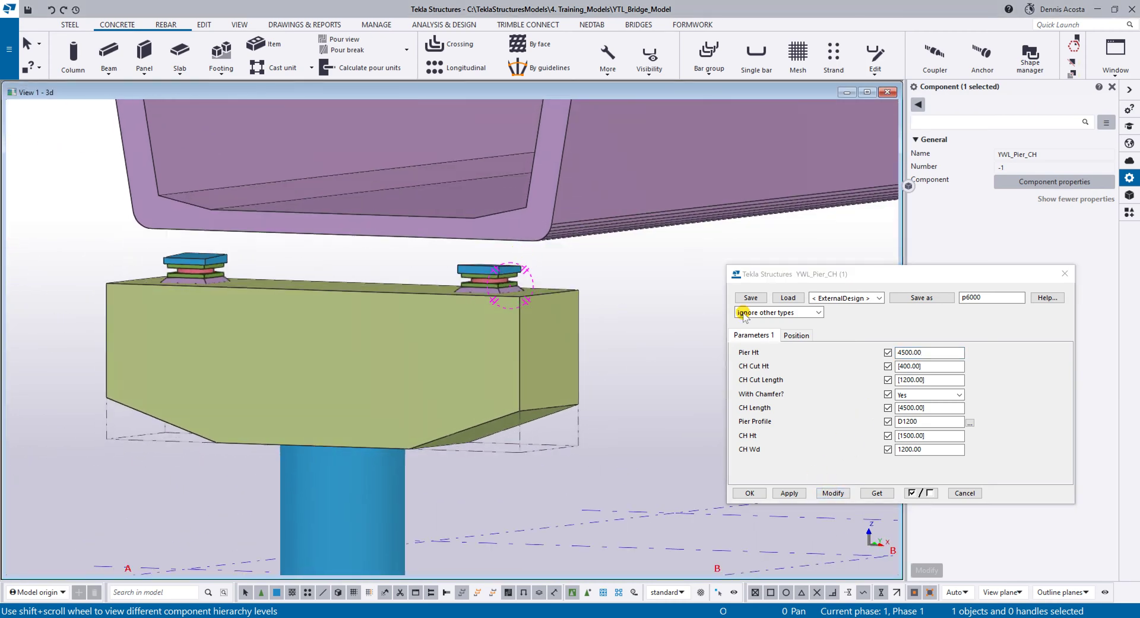
pyautogui.click(908, 354)
pyautogui.write('8')
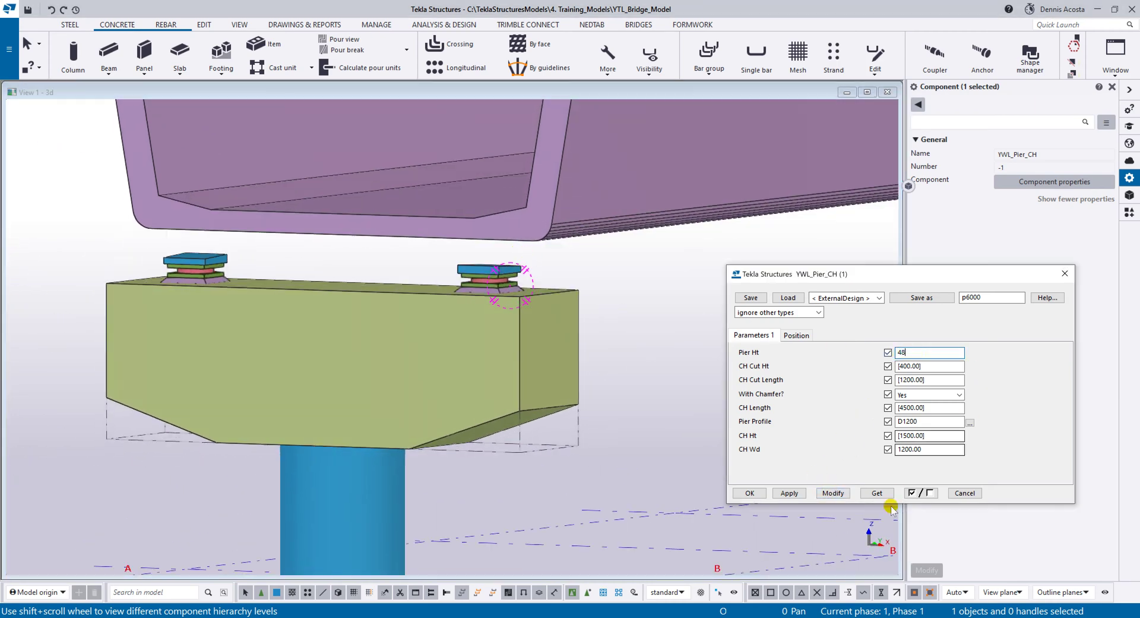
pyautogui.click(834, 493)
pyautogui.scroll(5, 487, 255)
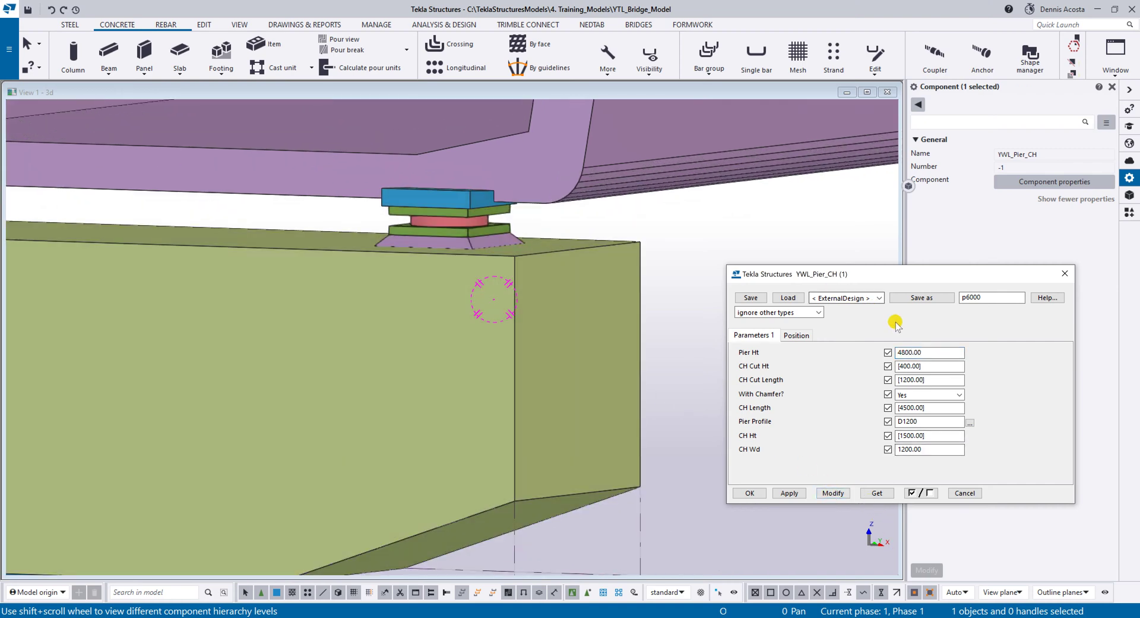
# Set the pier height to 4750 mm, modify the pier component and close its settings
pyautogui.click(901, 354)
pyautogui.moveTo(904, 353); pyautogui.dragTo(1058, 373)
pyautogui.click(902, 352)
pyautogui.press('BackSpace')
pyautogui.click(834, 493)
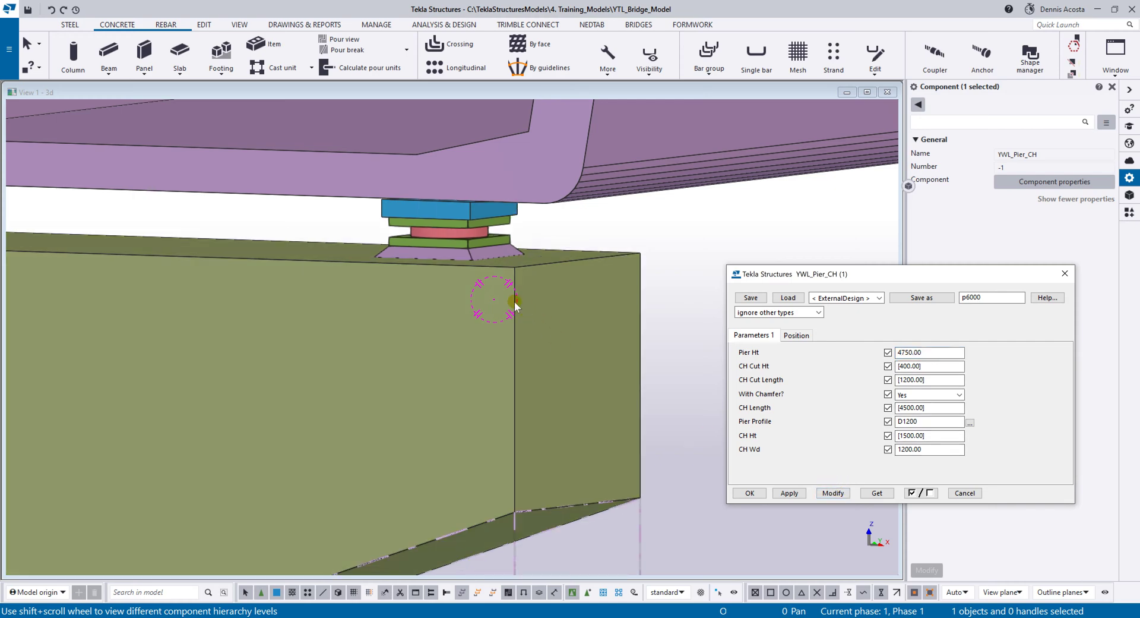
pyautogui.scroll(-5, 514, 301)
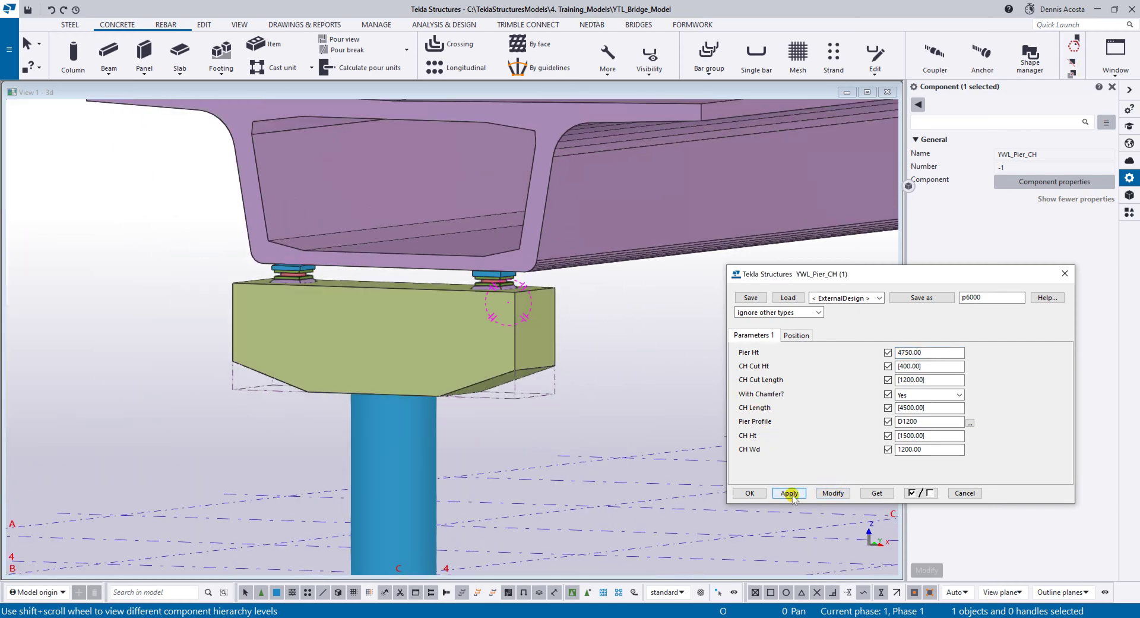
pyautogui.click(750, 493)
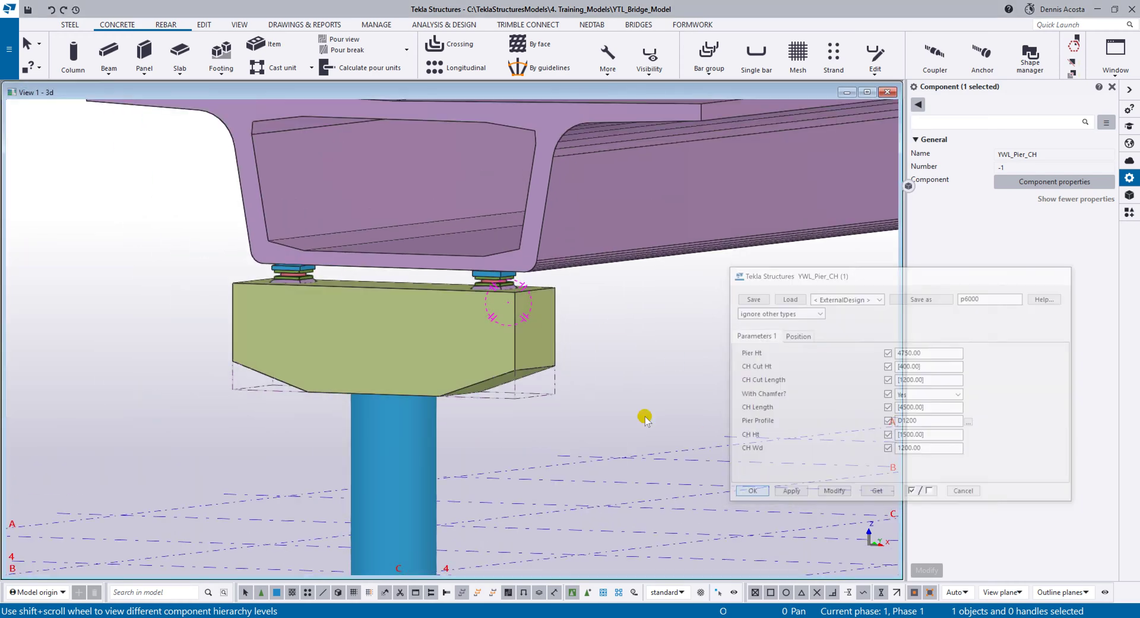
# Clear the dwg component search and place two more YWL_Pier_CH piers on the grid beside the deck
pyautogui.scroll(-5, 605, 382)
pyautogui.keyDown('ctrl'); pyautogui.moveTo(665, 386); pyautogui.dragTo(564, 419, button='middle'); pyautogui.keyUp('ctrl')
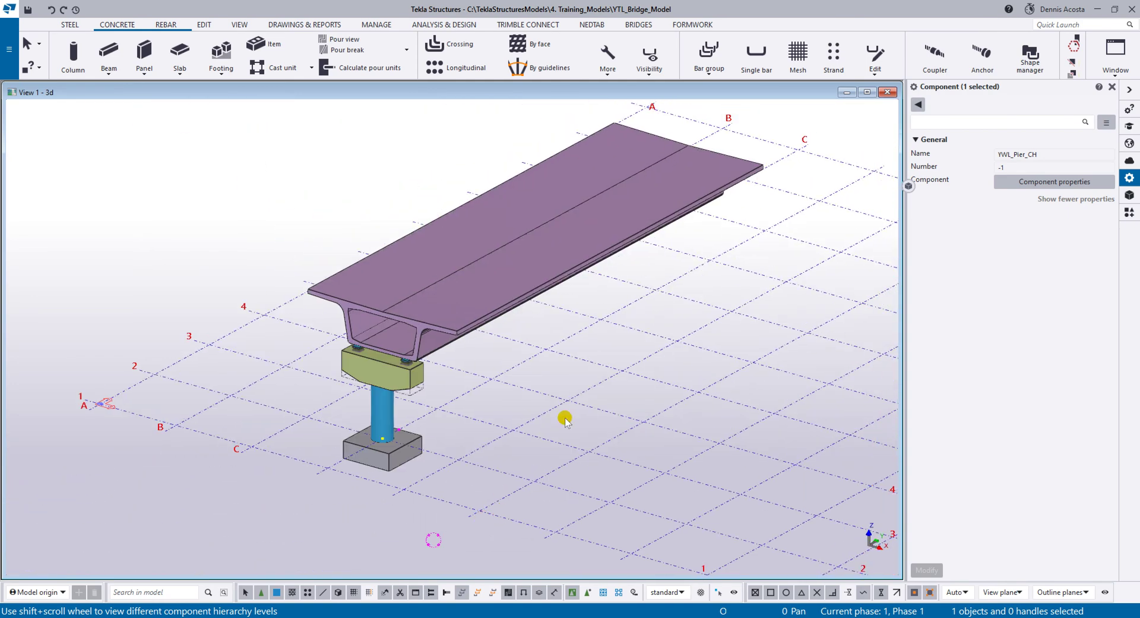
pyautogui.click(1130, 212)
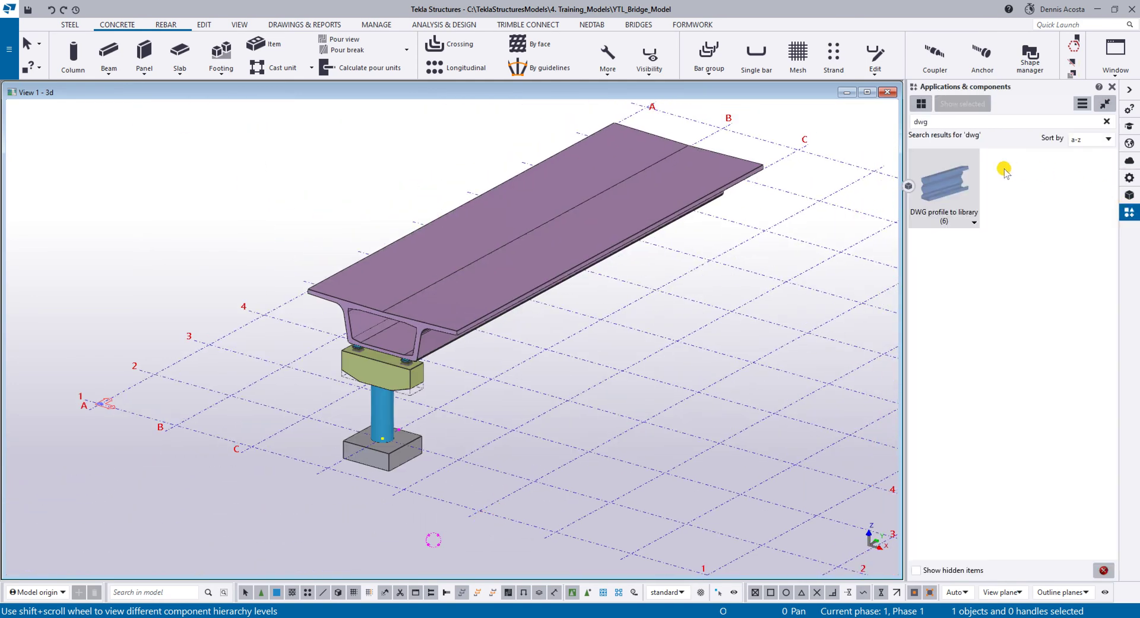
pyautogui.click(1106, 121)
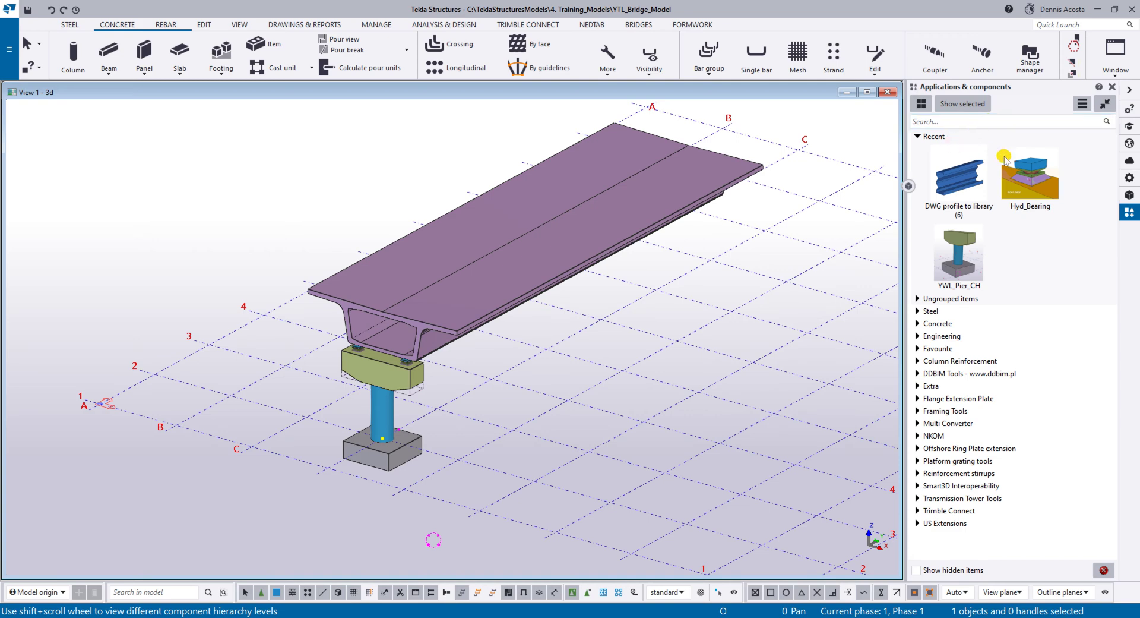
pyautogui.click(962, 263)
pyautogui.scroll(2, 542, 386)
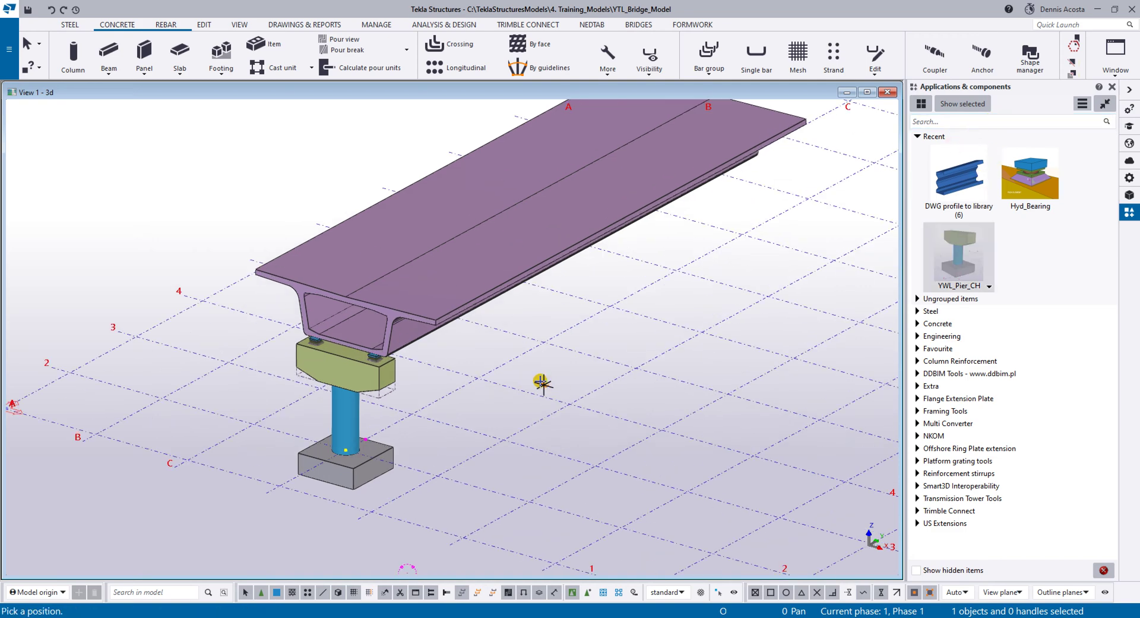
pyautogui.click(544, 334)
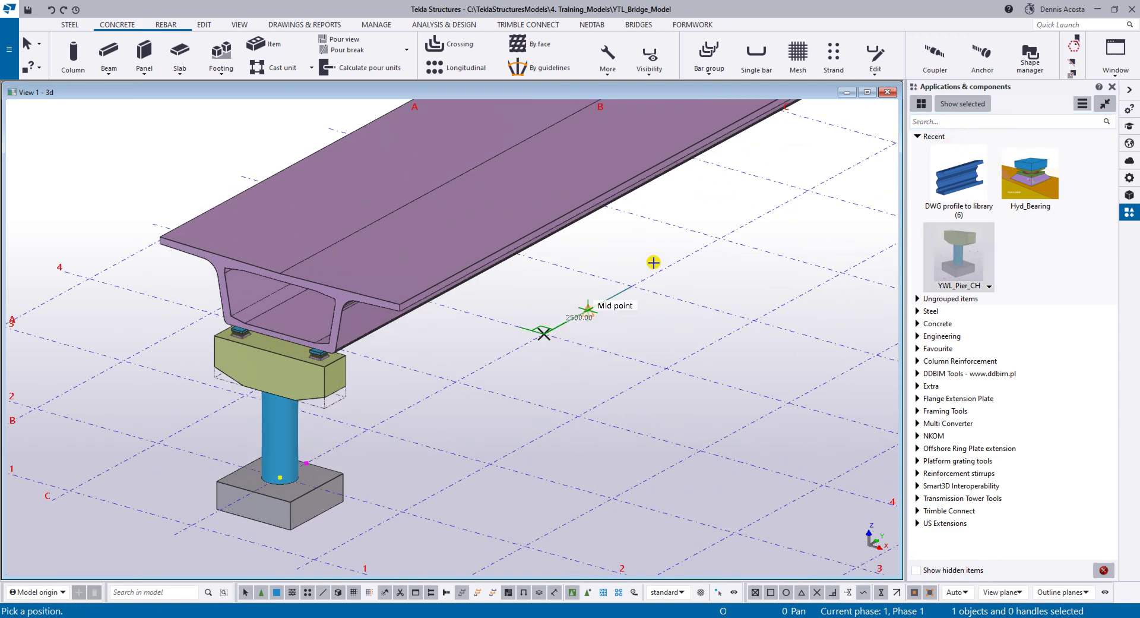
pyautogui.scroll(-2, 654, 262)
pyautogui.scroll(4, 576, 296)
pyautogui.moveTo(576, 295); pyautogui.dragTo(630, 292, button='middle')
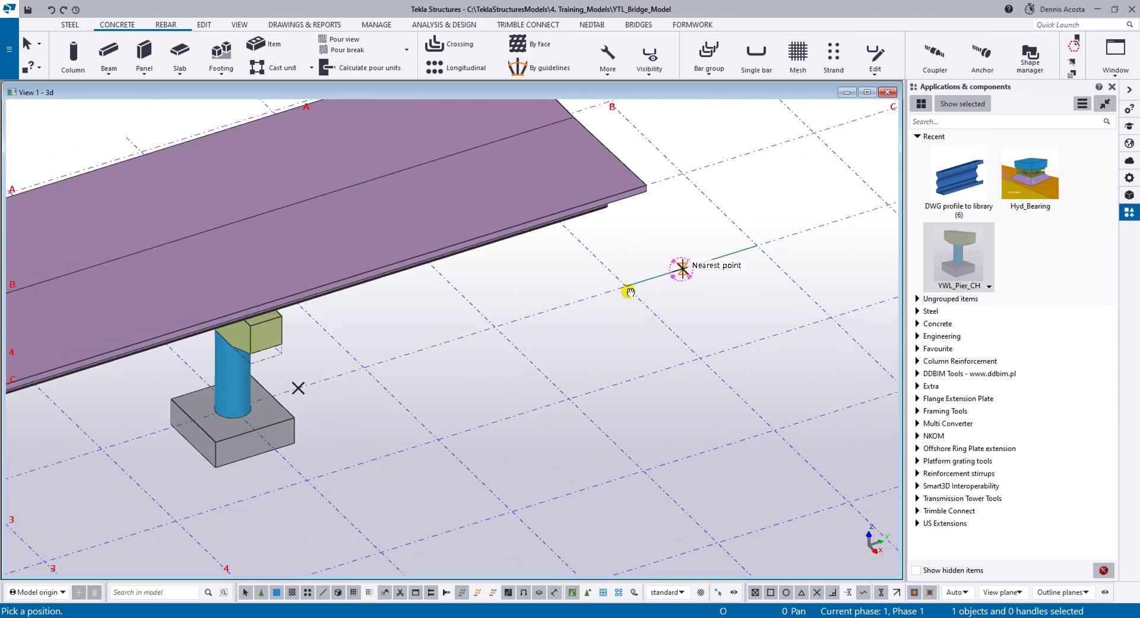
pyautogui.click(495, 326)
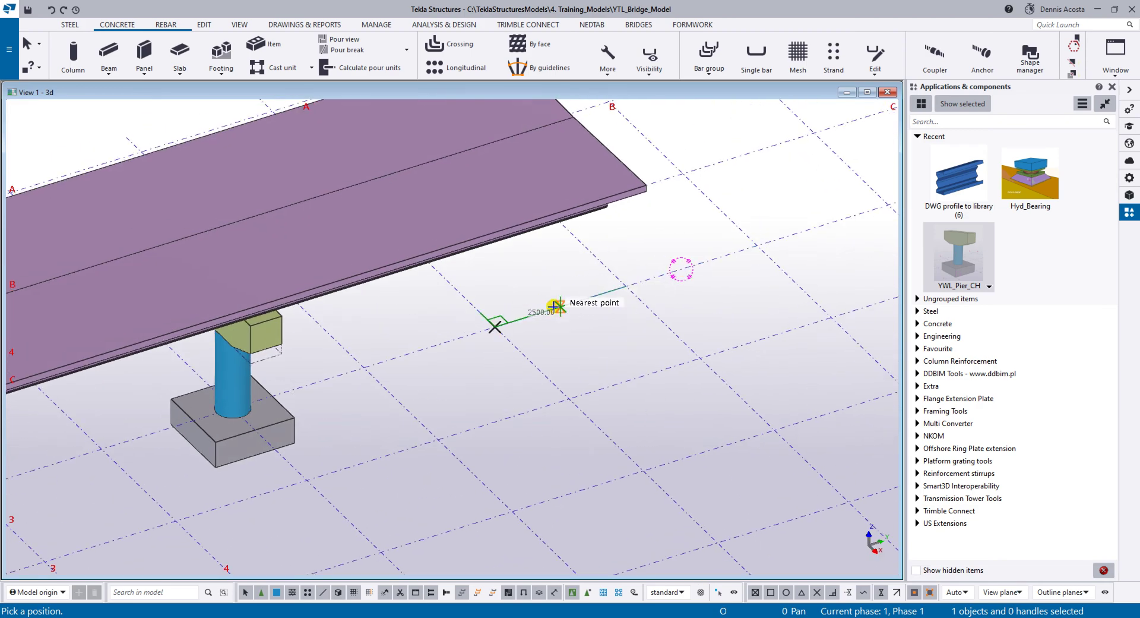
pyautogui.scroll(-2, 636, 250)
pyautogui.moveTo(649, 249)
pyautogui.keyDown('ctrl'); pyautogui.mouseDown(button='middle')
pyautogui.moveTo(619, 298)
pyautogui.moveTo(608, 236)
pyautogui.moveTo(649, 232)
pyautogui.mouseUp(button='middle'); pyautogui.keyUp('ctrl')
pyautogui.scroll(5, 525, 240)
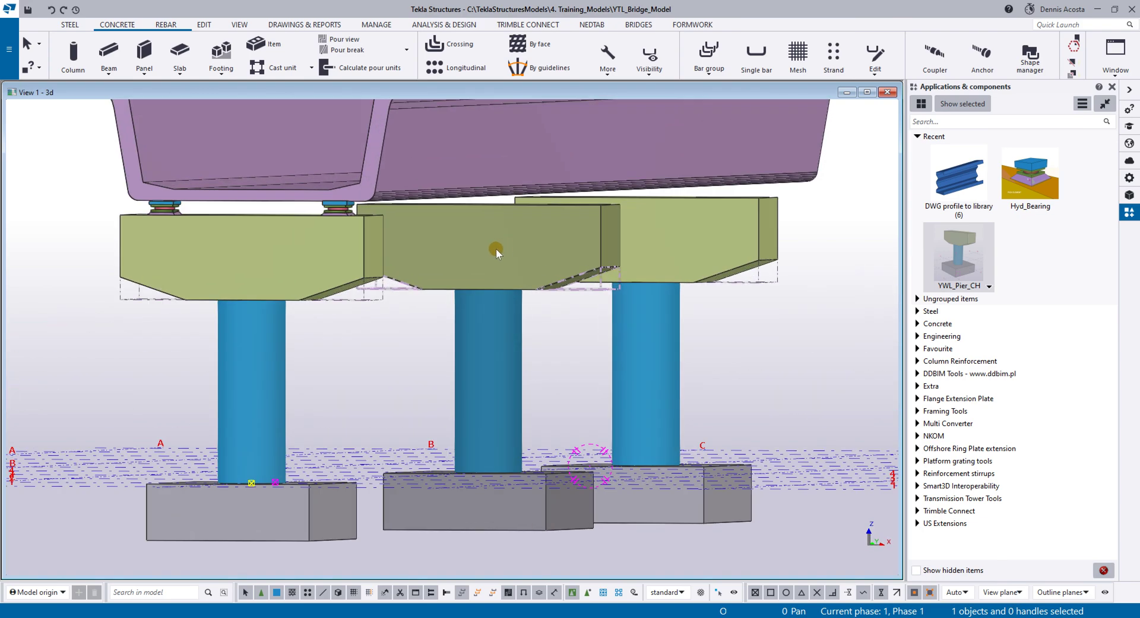
# Delete the two extra piers standing on the grid beside the deck, keeping only the pier under its front end
pyautogui.scroll(-4, 527, 271)
pyautogui.scroll(2, 656, 276)
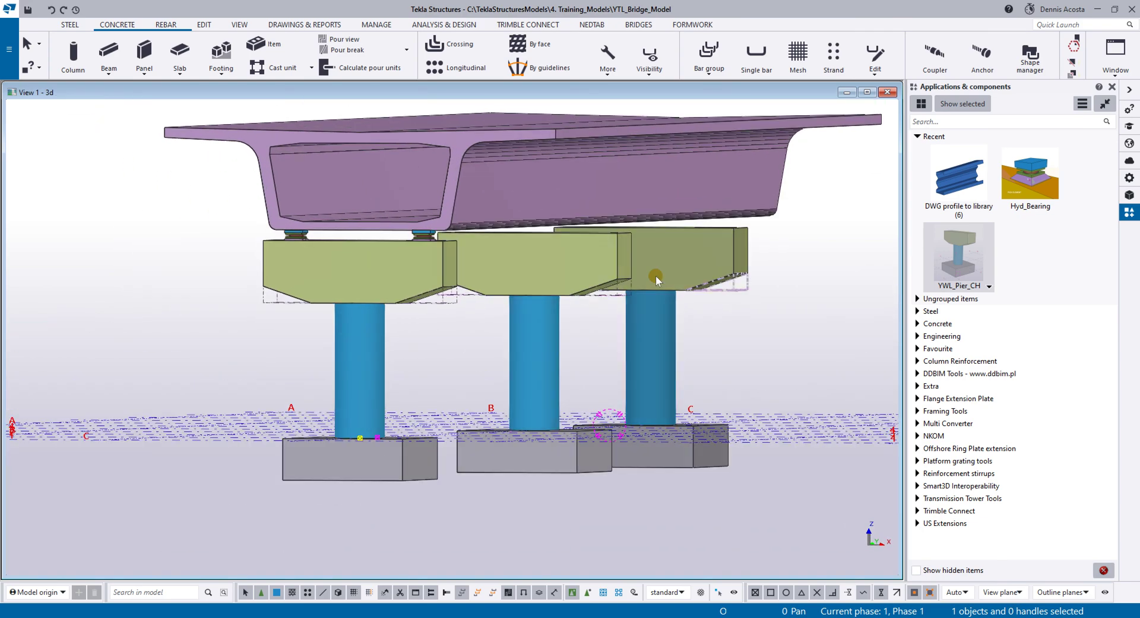
pyautogui.moveTo(718, 255); pyautogui.dragTo(586, 331)
pyautogui.press('Delete')
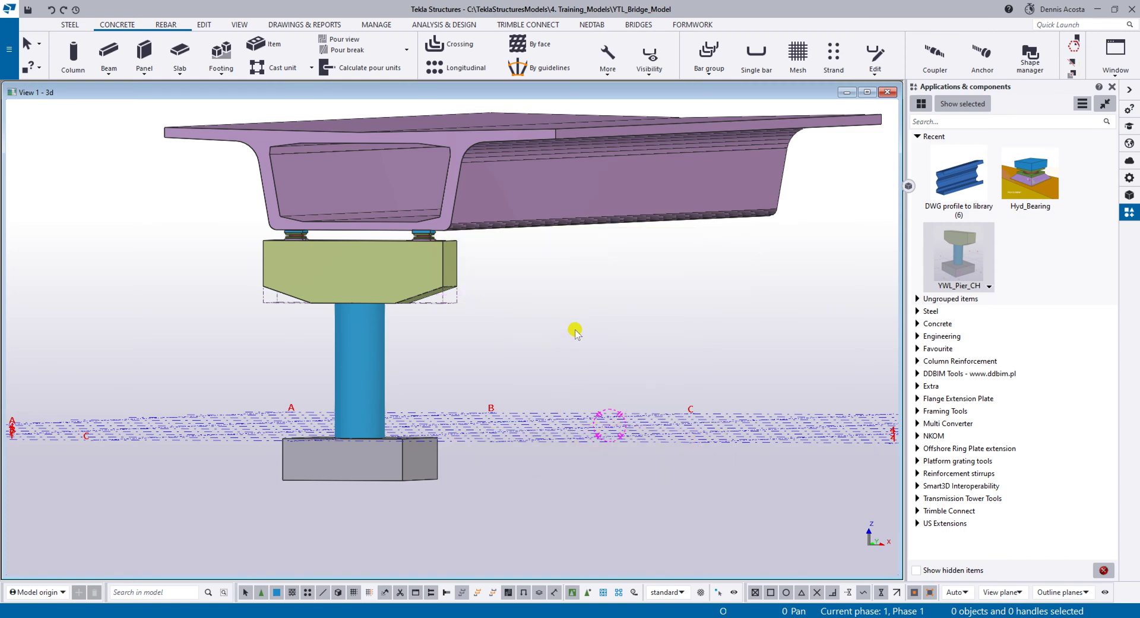
# Copy the pier and its bearings from its base point to 15000 mm along the deck's centreline and another 13000 mm on at the far end
pyautogui.keyDown('ctrl'); pyautogui.moveTo(478, 313); pyautogui.dragTo(473, 323, button='middle'); pyautogui.keyUp('ctrl')
pyautogui.moveTo(238, 185); pyautogui.dragTo(558, 501)
pyautogui.keyDown('ctrl'); pyautogui.moveTo(551, 391); pyautogui.dragTo(521, 387, button='middle'); pyautogui.keyUp('ctrl')
pyautogui.rightClick(548, 301)
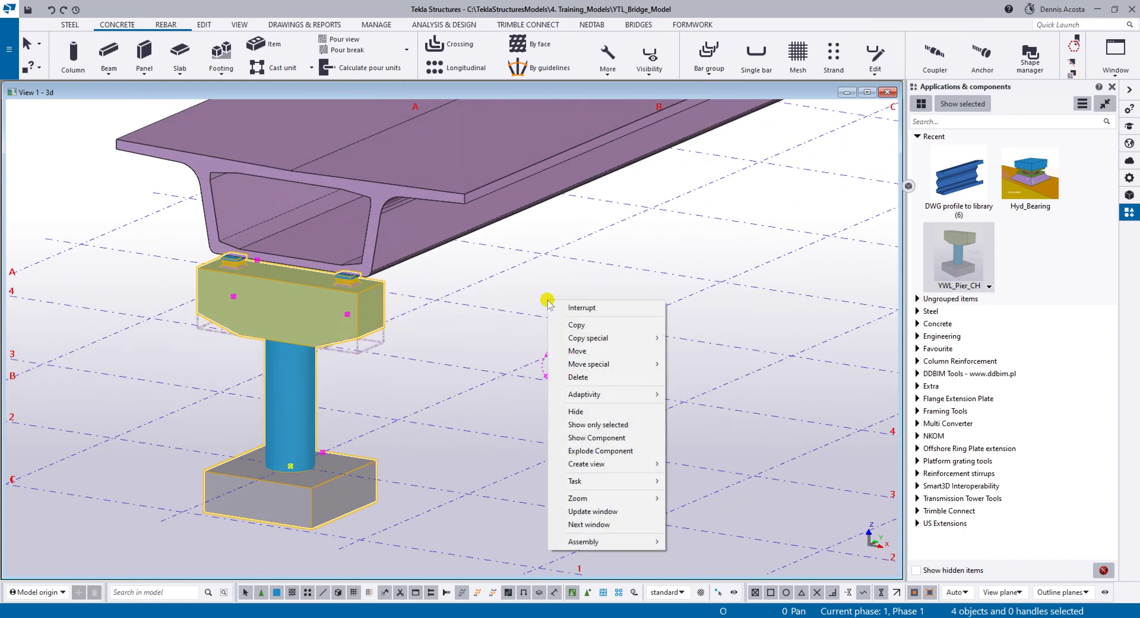
pyautogui.click(594, 325)
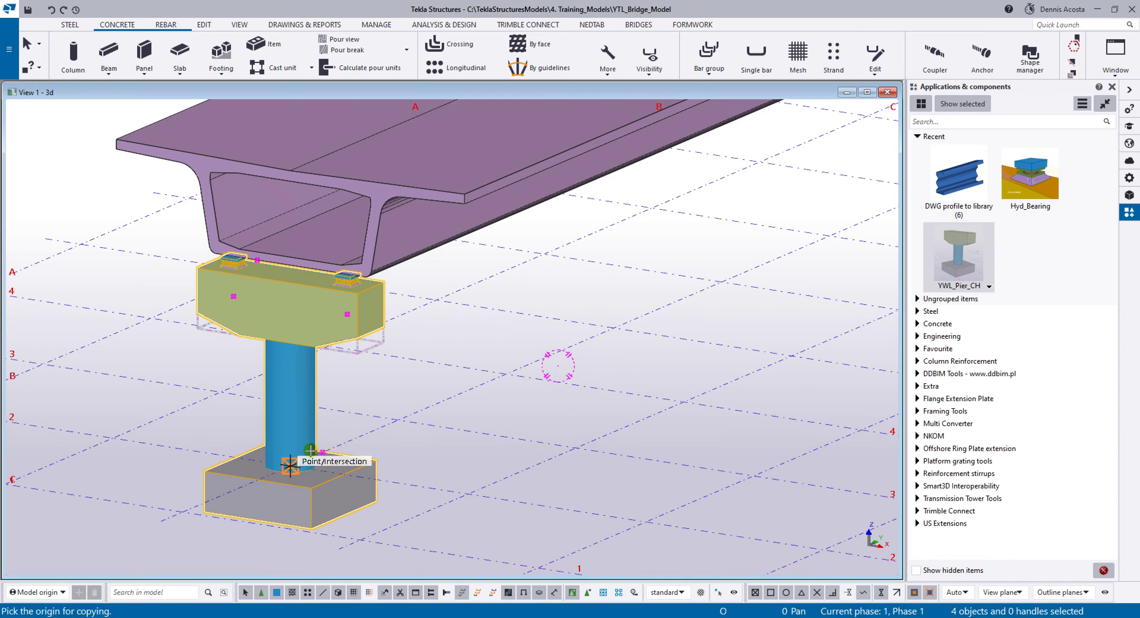
pyautogui.click(290, 465)
pyautogui.hotkey('ctrl', 'p')
pyautogui.scroll(3, 377, 452)
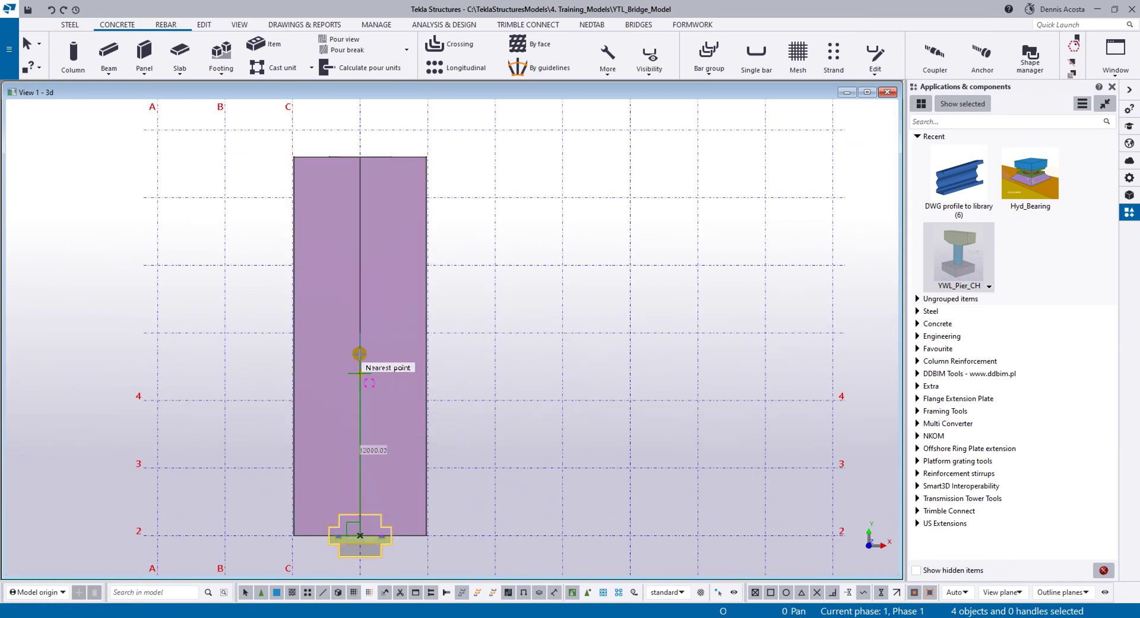
pyautogui.click(360, 332)
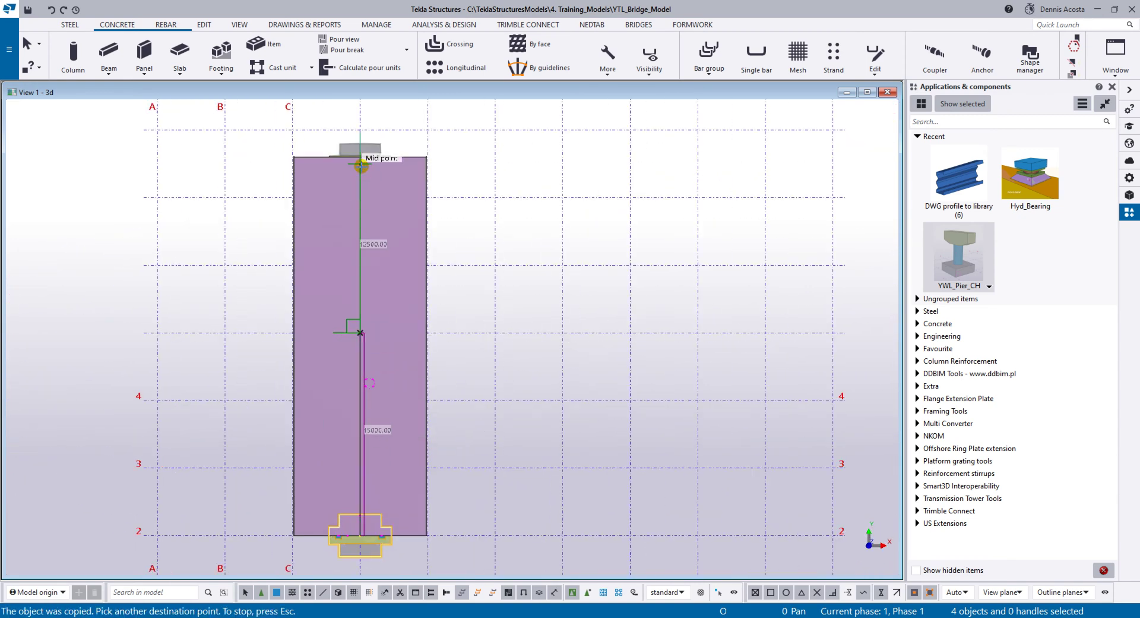
pyautogui.click(360, 158)
pyautogui.rightClick(506, 153)
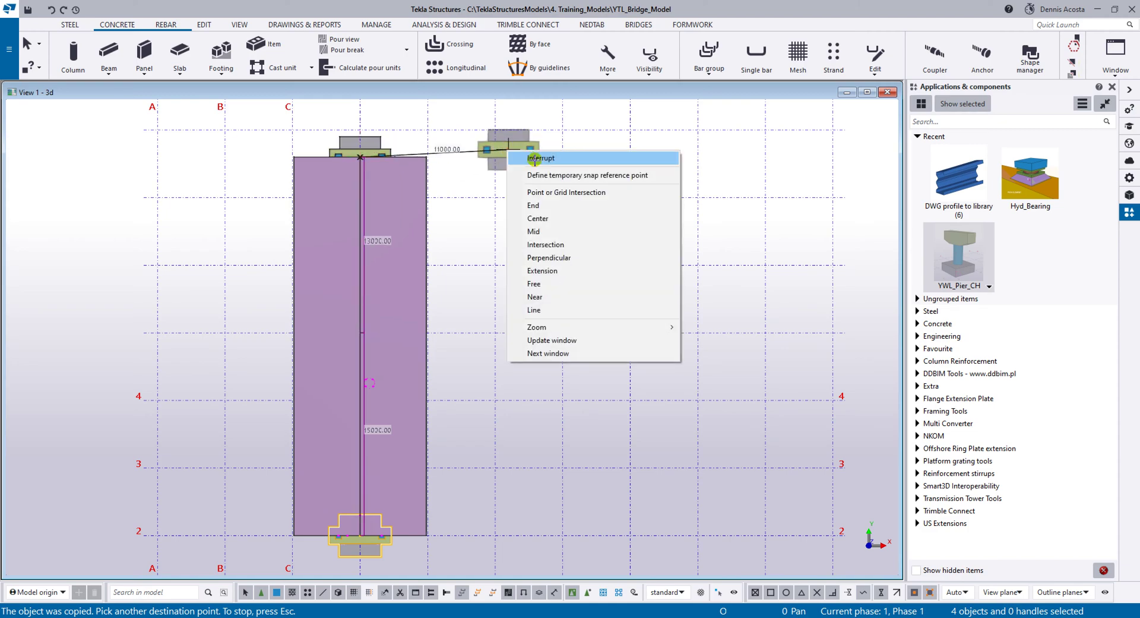
pyautogui.click(526, 157)
# Examine how the three piers and their bearings sit under the deck from the side and from below
pyautogui.keyDown('ctrl'); pyautogui.moveTo(614, 292); pyautogui.dragTo(425, 224, button='middle'); pyautogui.keyUp('ctrl')
pyautogui.scroll(5, 555, 448)
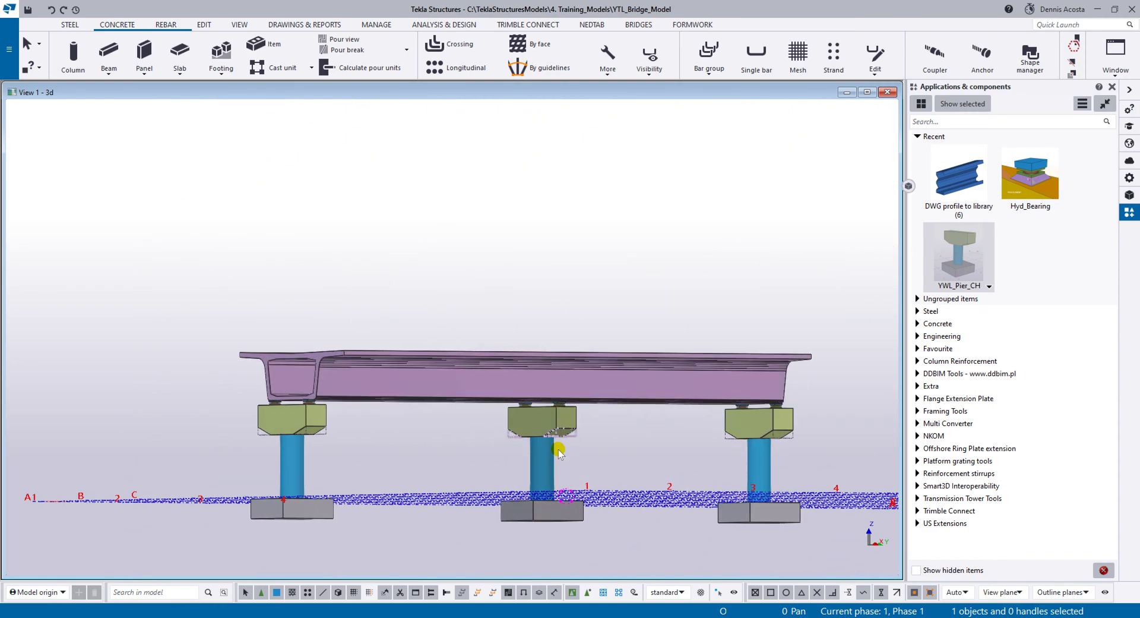
pyautogui.click(519, 446)
pyautogui.scroll(-5, 519, 446)
pyautogui.keyDown('ctrl'); pyautogui.moveTo(519, 445); pyautogui.dragTo(558, 321, button='middle'); pyautogui.keyUp('ctrl')
pyautogui.scroll(-3, 542, 383)
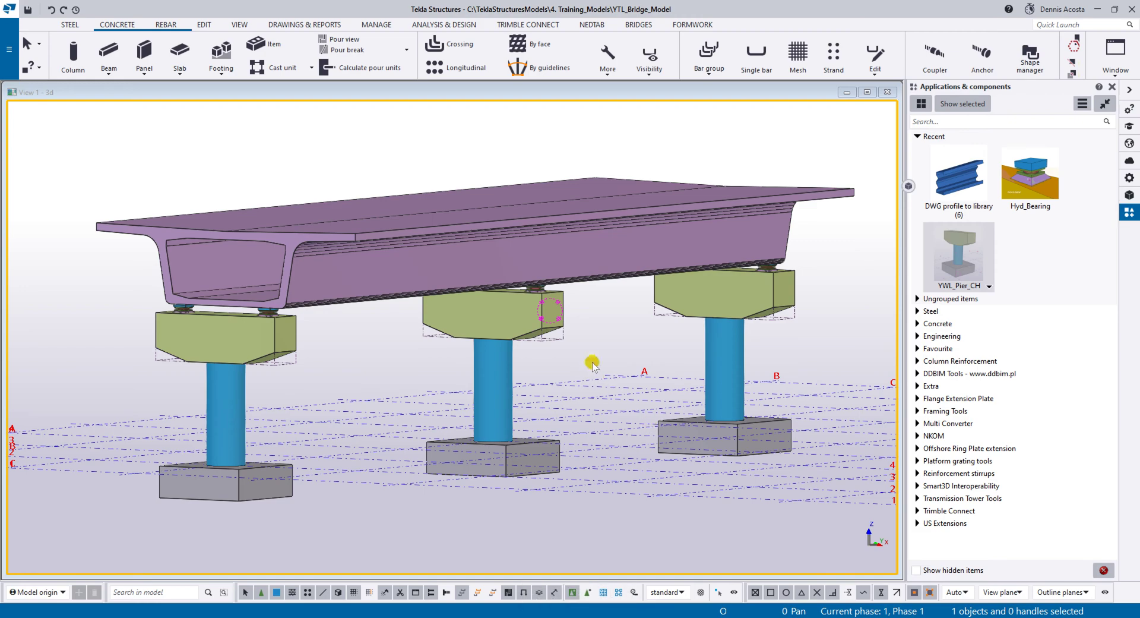
pyautogui.scroll(-5, 438, 333)
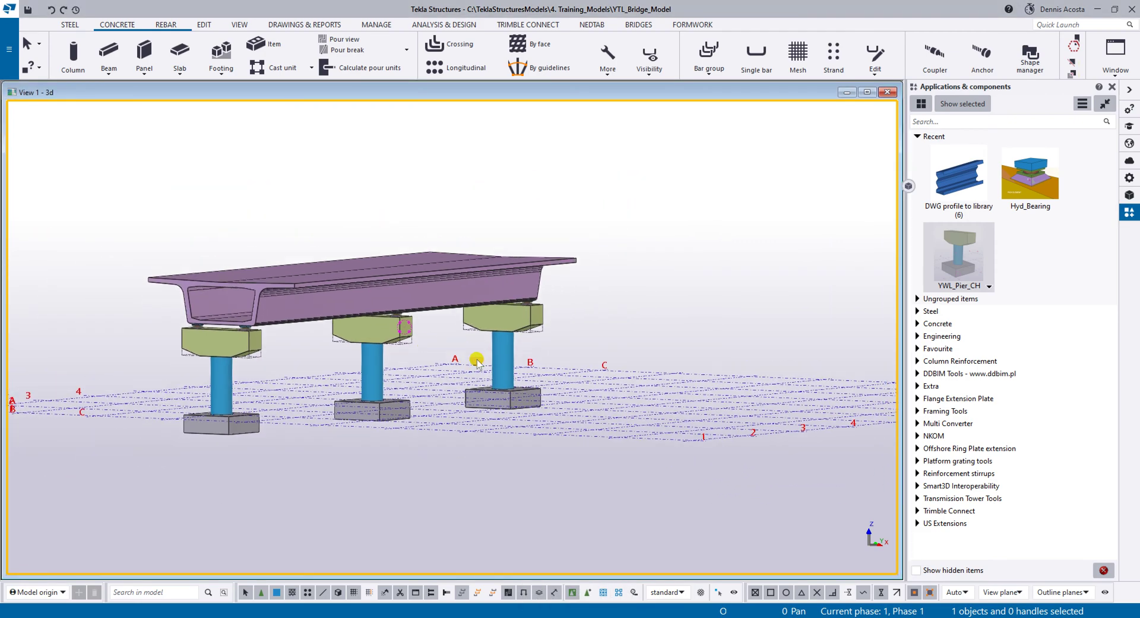
# Show the model in plan and search the components for "plate" to open the Profile cross-section from plate (10) settings
pyautogui.hotkey('ctrl', 'p')
pyautogui.scroll(6, 448, 509)
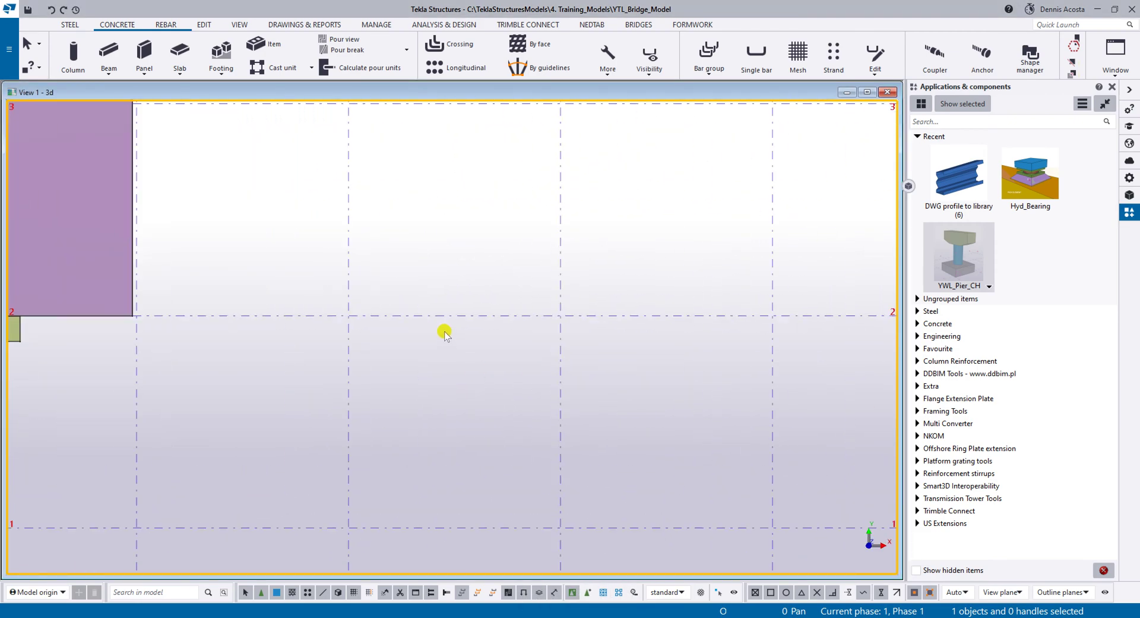
pyautogui.moveTo(446, 332); pyautogui.dragTo(417, 409, button='middle')
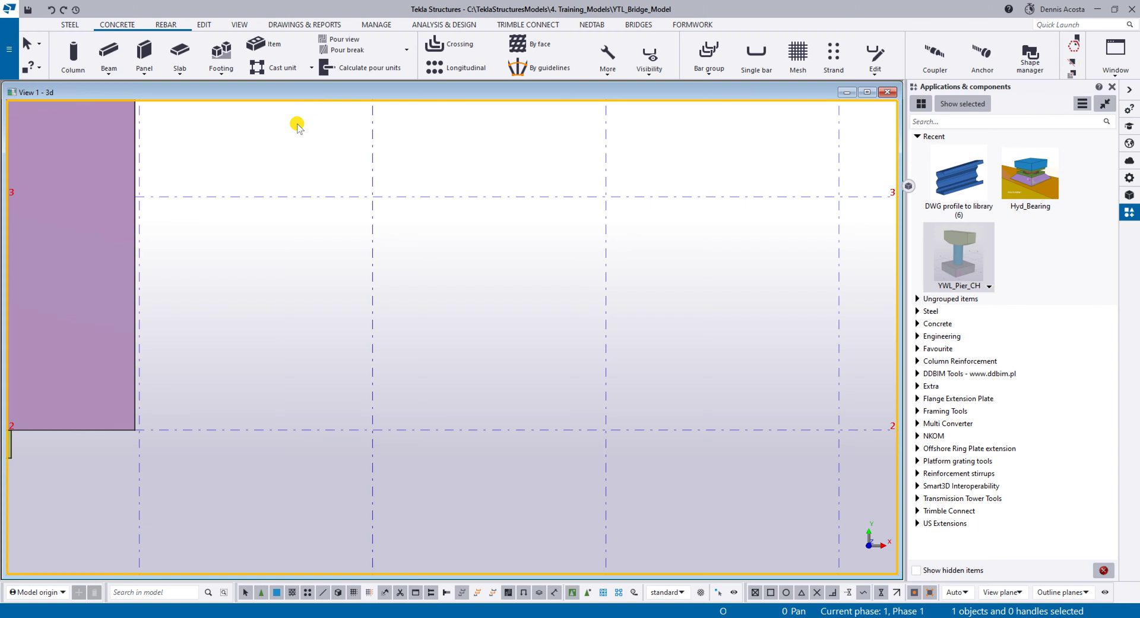
pyautogui.click(981, 121)
pyautogui.write('plate')
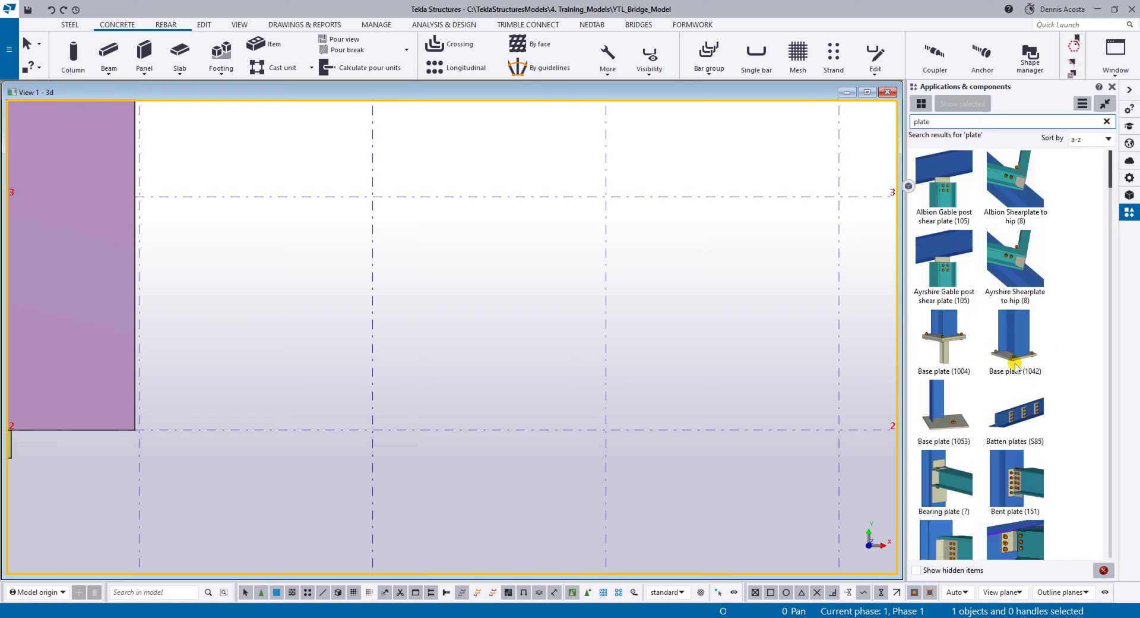
pyautogui.scroll(-5, 1015, 367)
pyautogui.scroll(-15, 1013, 370)
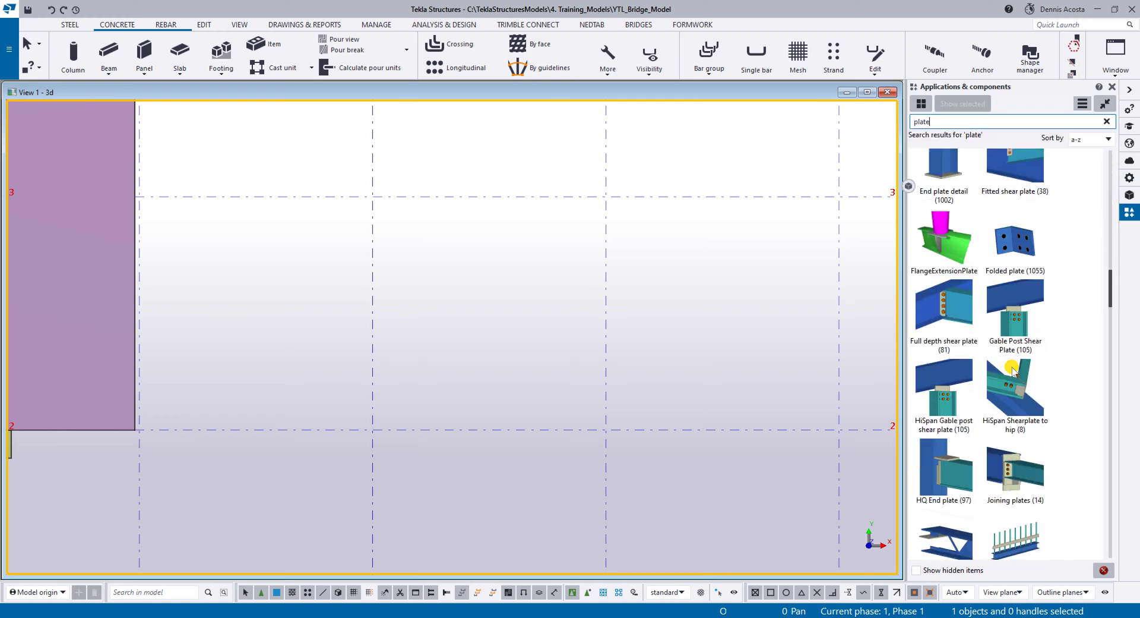
pyautogui.scroll(-5, 1014, 376)
pyautogui.scroll(4, 1013, 375)
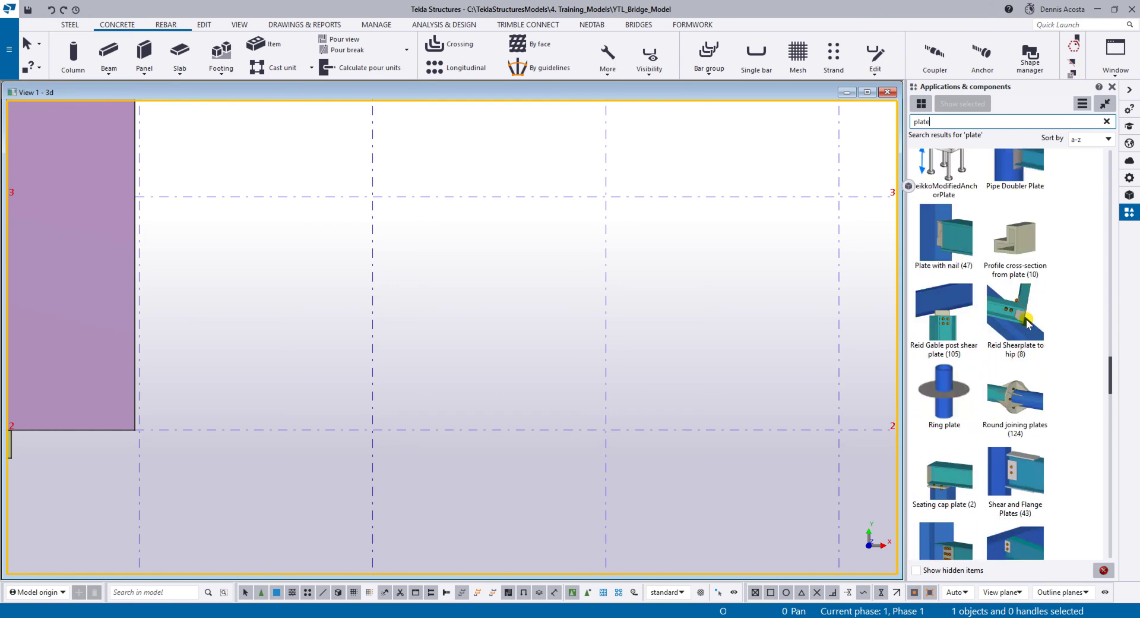
pyautogui.doubleClick(1014, 246)
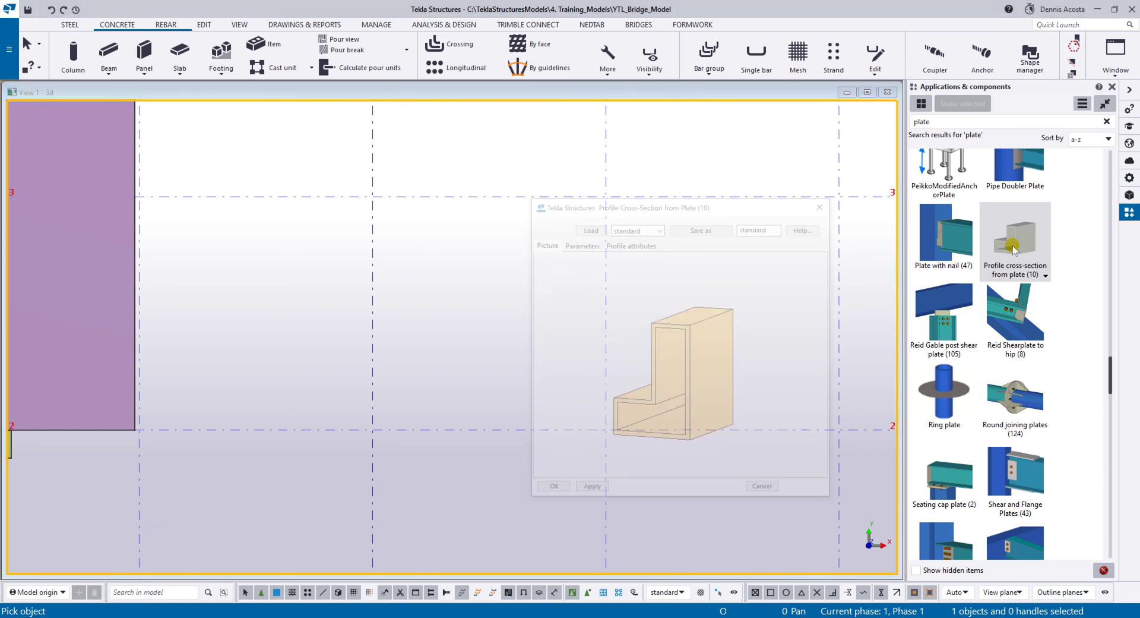
# Set the section name to prpet and the profile name to ywlpara1000 for the new cross-section
pyautogui.moveTo(701, 205); pyautogui.dragTo(743, 133)
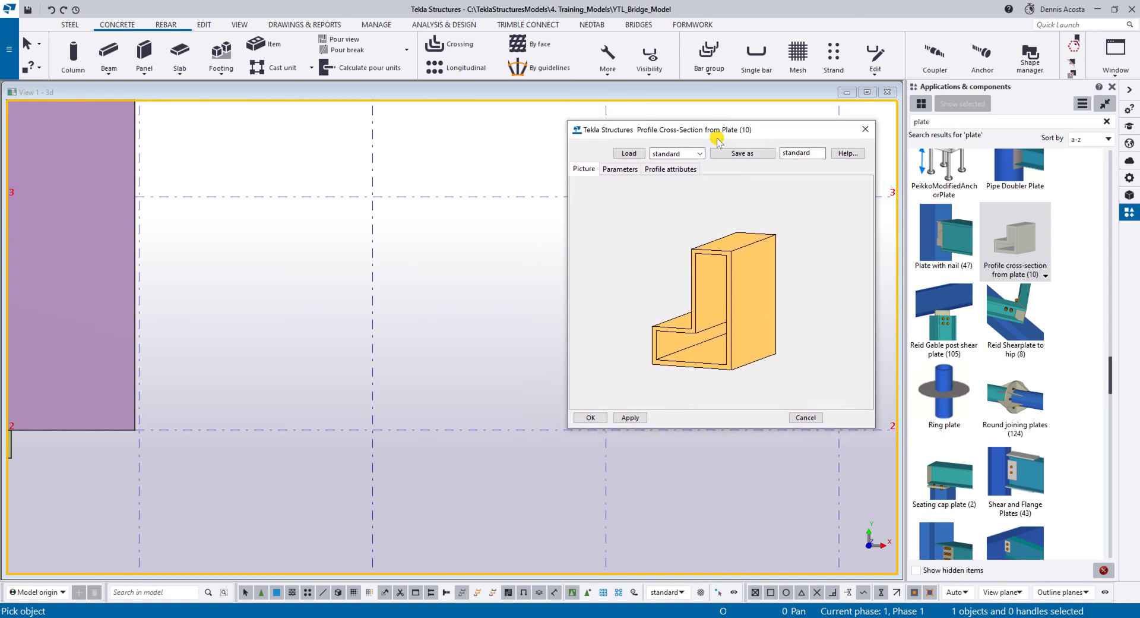
pyautogui.click(626, 169)
pyautogui.click(765, 201)
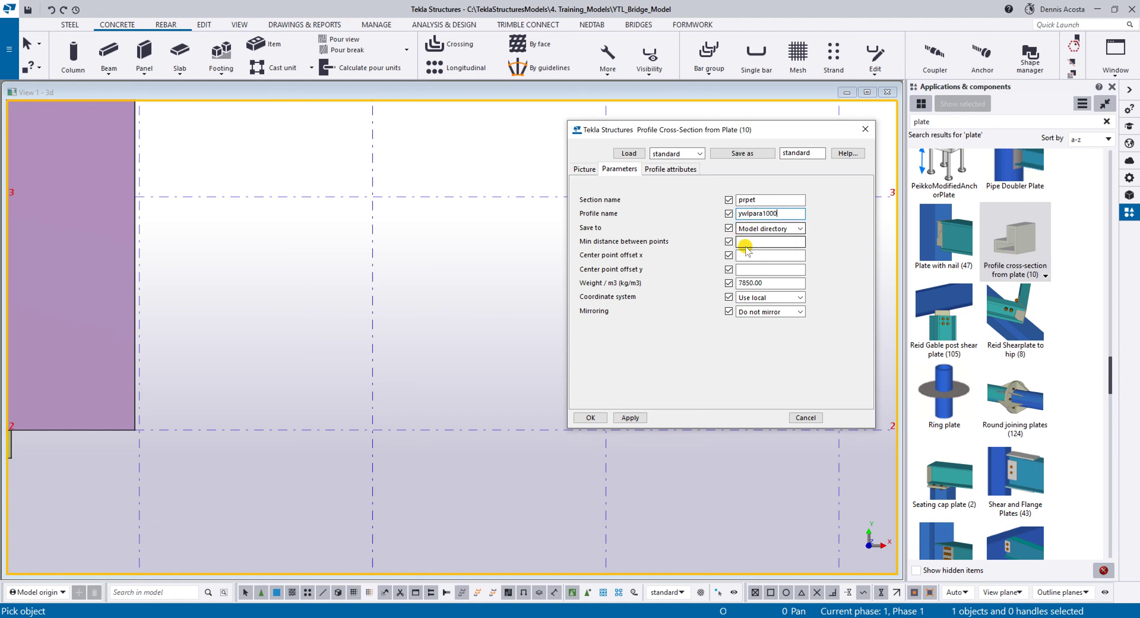
# Set the profile type to the undefined "?" option, apply the settings and interrupt the component's object picking
pyautogui.click(658, 169)
pyautogui.click(668, 191)
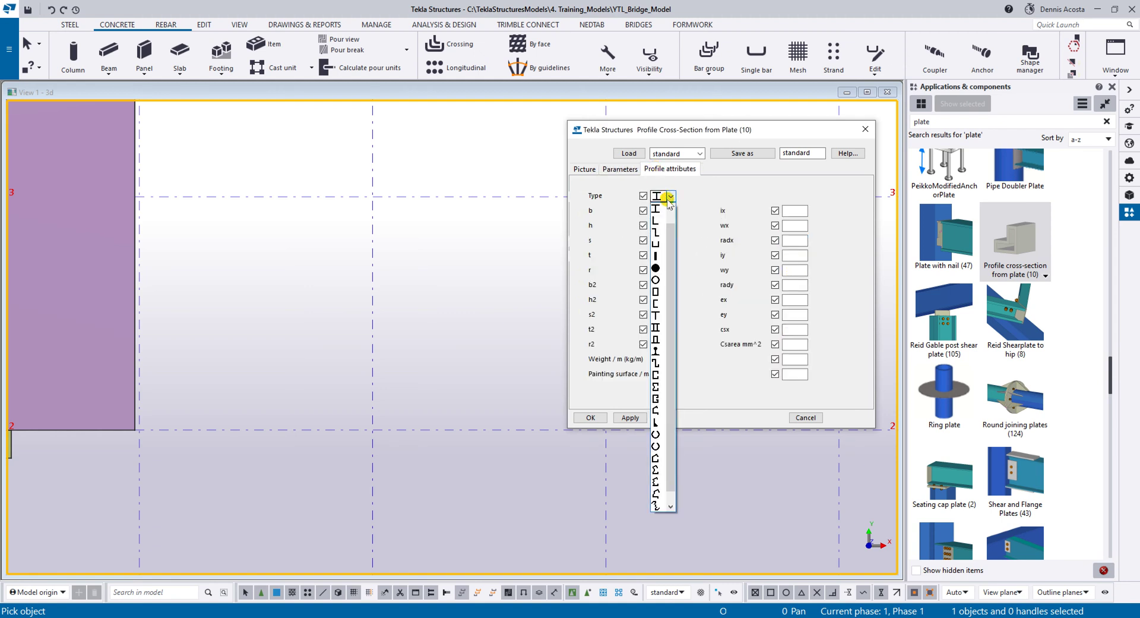
pyautogui.click(654, 202)
pyautogui.click(620, 169)
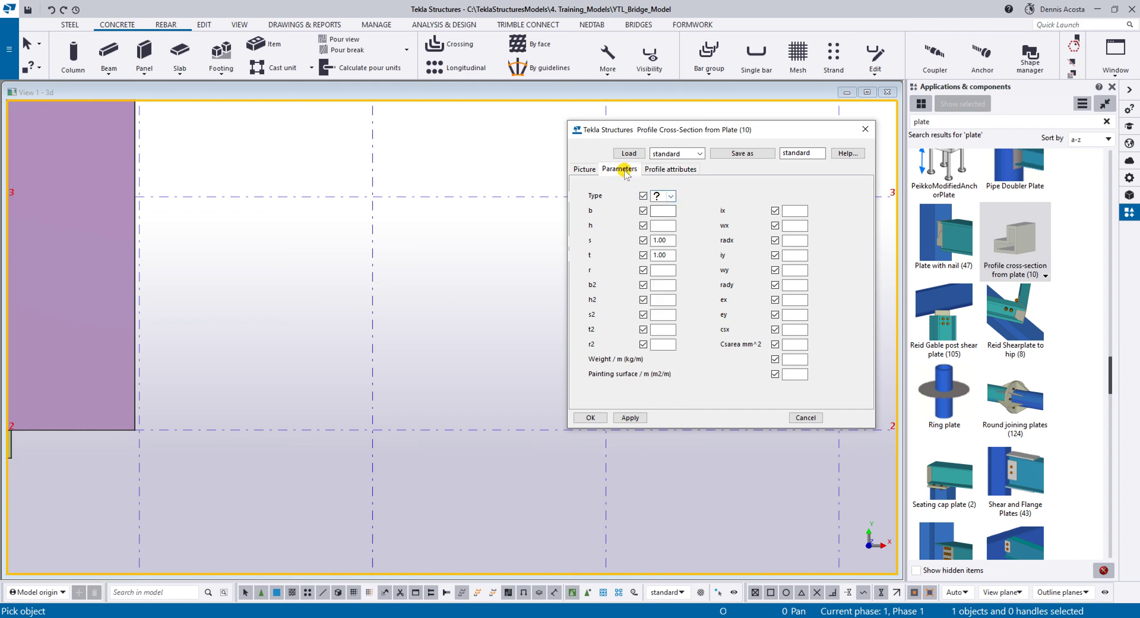
pyautogui.click(768, 201)
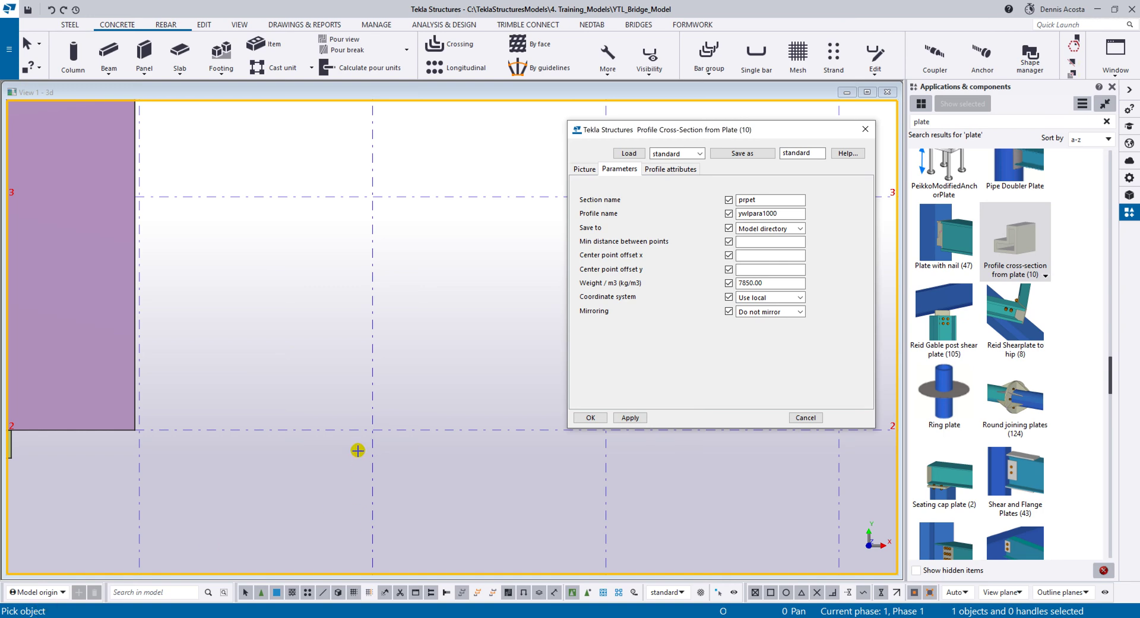
pyautogui.moveTo(944, 128)
pyautogui.mouseDown()
pyautogui.moveTo(922, 119)
pyautogui.moveTo(967, 128)
pyautogui.mouseUp()
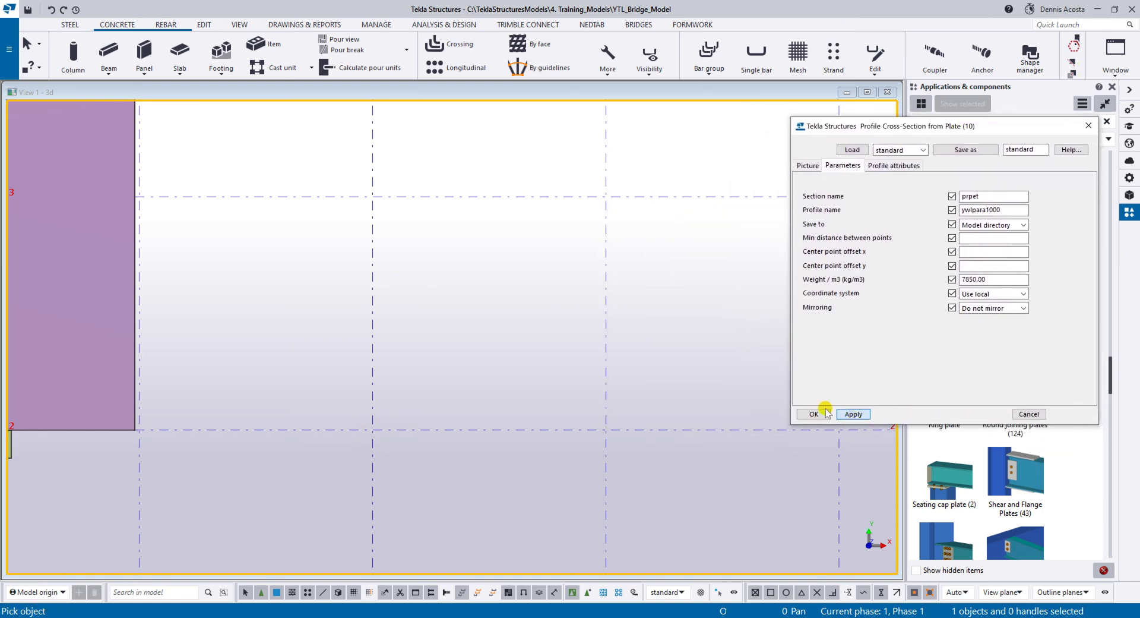
pyautogui.rightClick(569, 265)
pyautogui.click(573, 268)
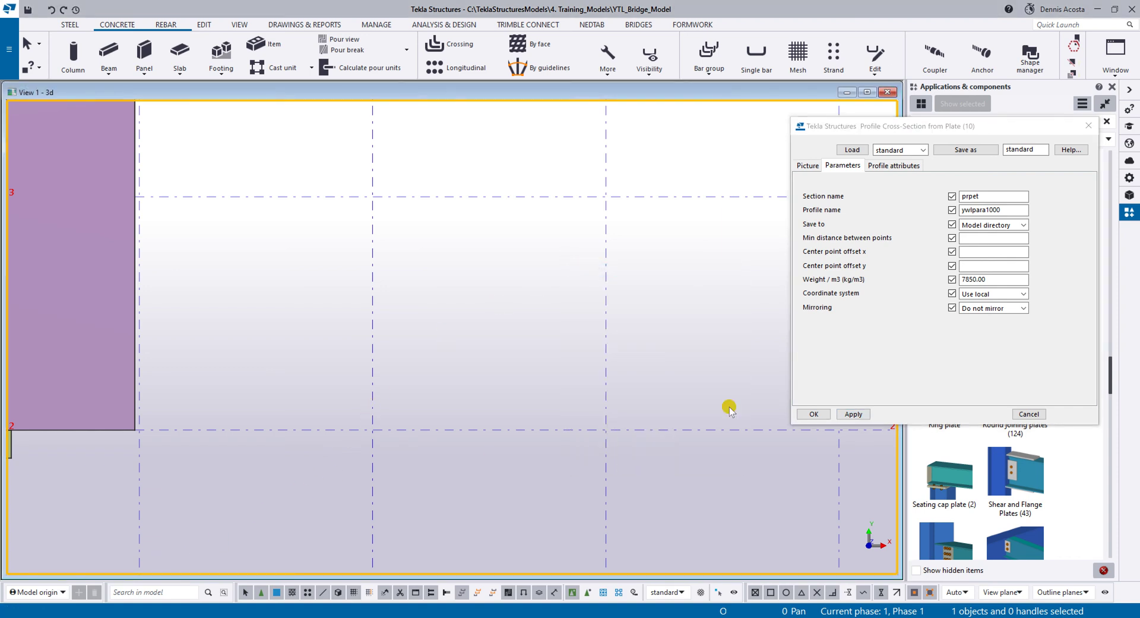
# Start a steel plate at a gridline 2 intersection beside the deck and place its second corner 1000 mm straight up
pyautogui.scroll(3, 315, 422)
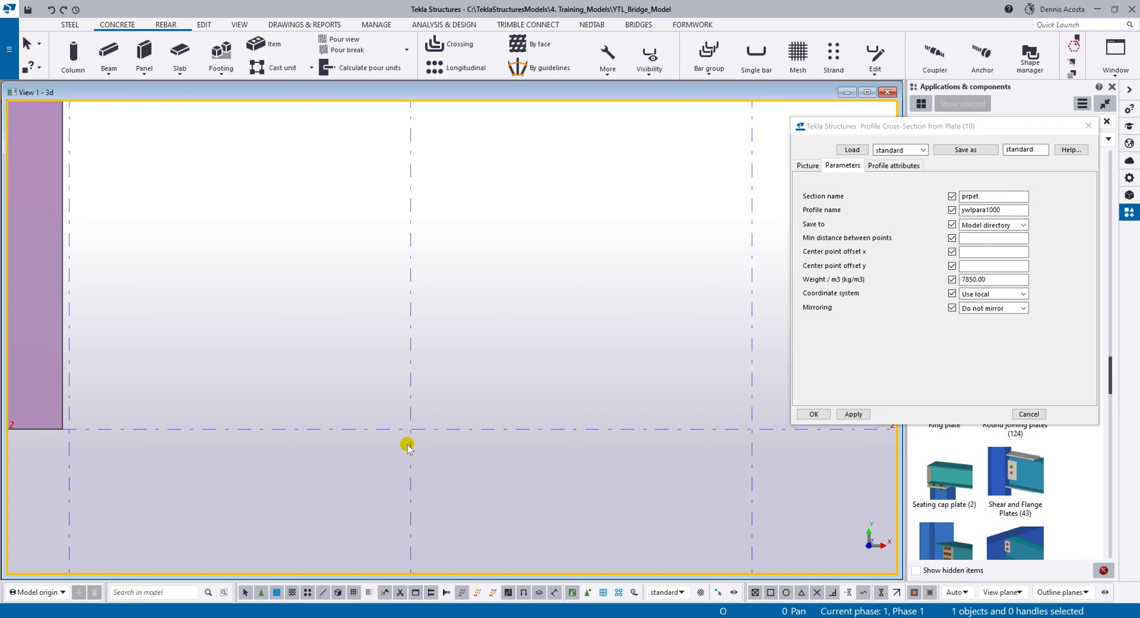
pyautogui.click(69, 26)
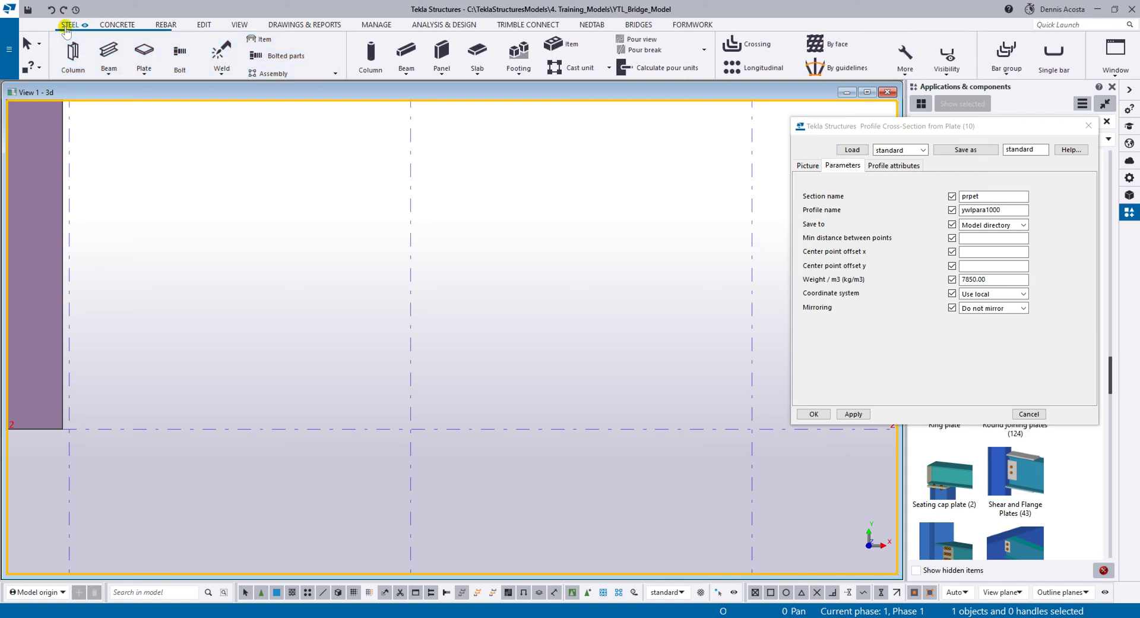
pyautogui.click(146, 52)
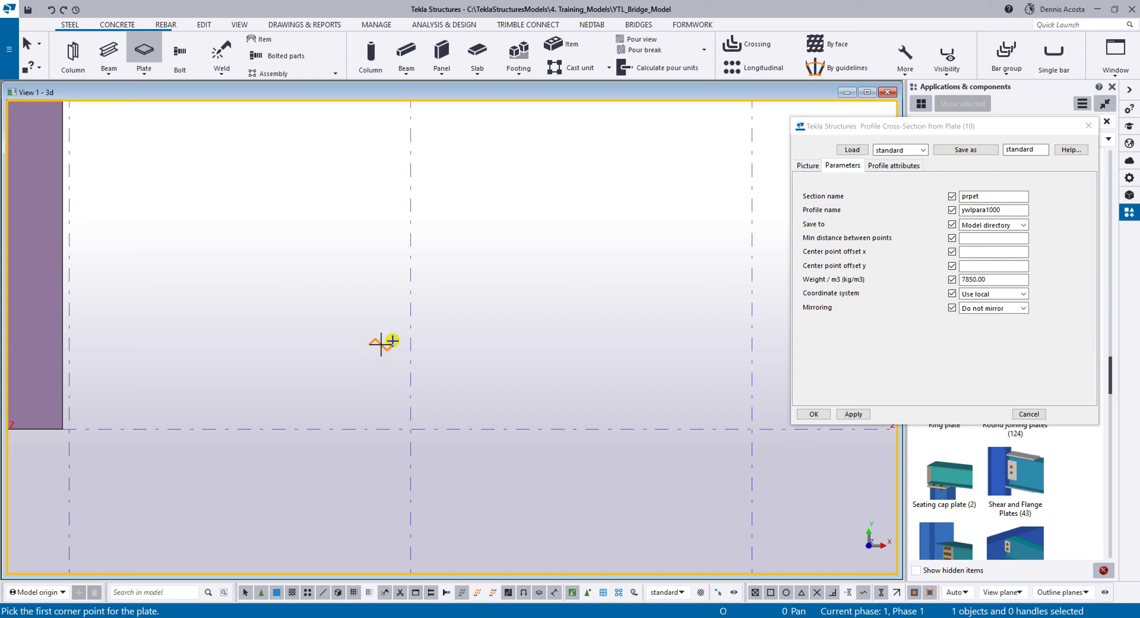
pyautogui.scroll(1, 410, 428)
pyautogui.scroll(1, 410, 428)
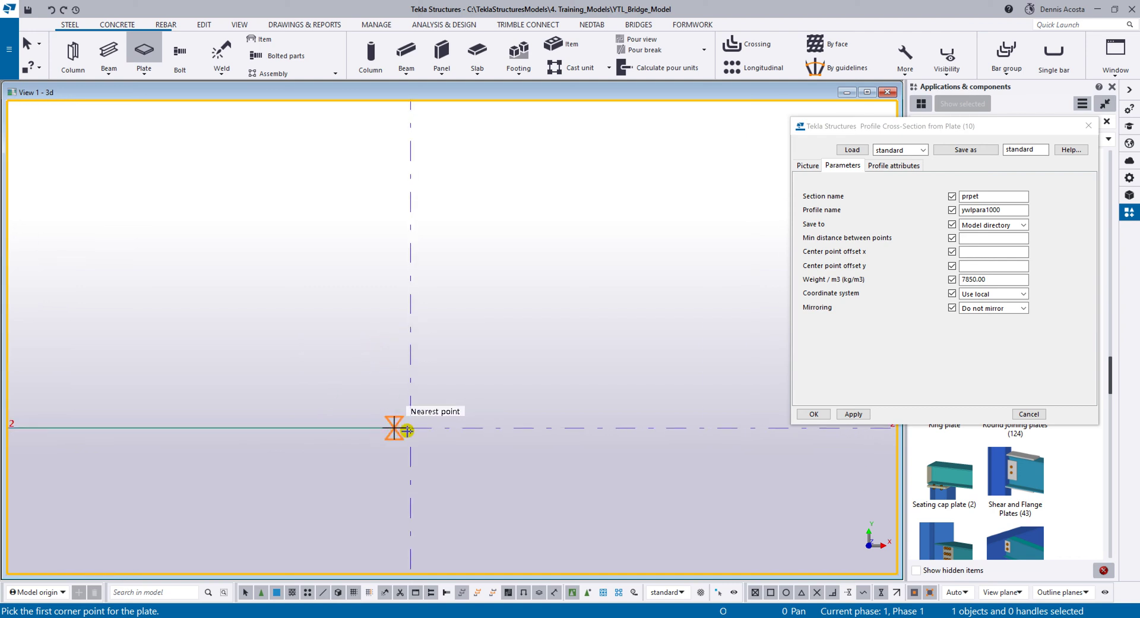
pyautogui.click(410, 427)
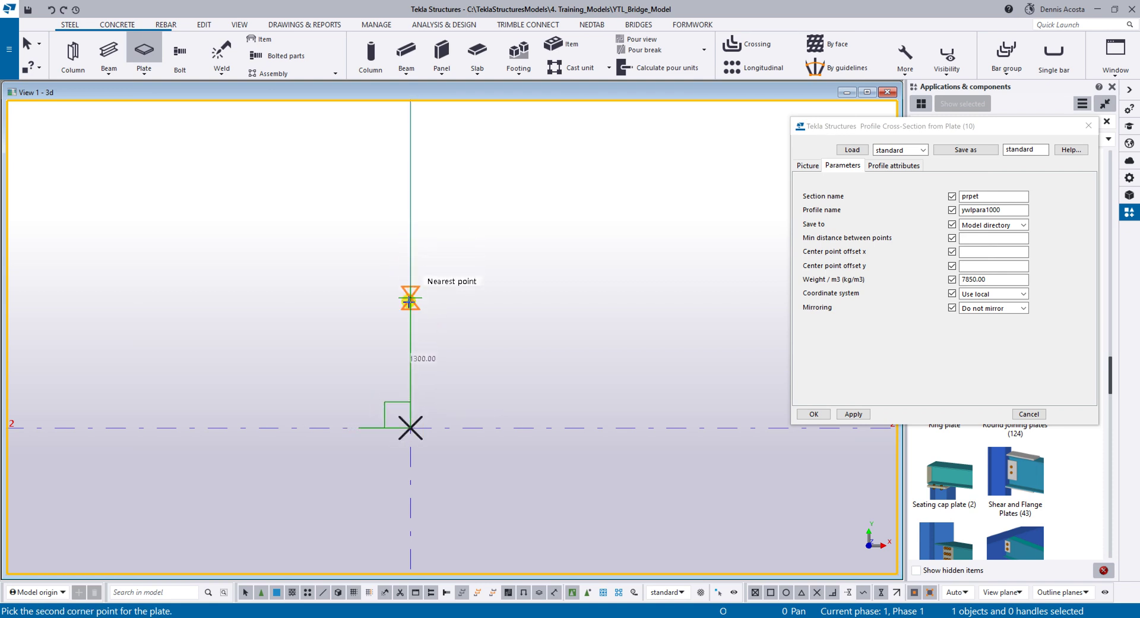
pyautogui.click(409, 322)
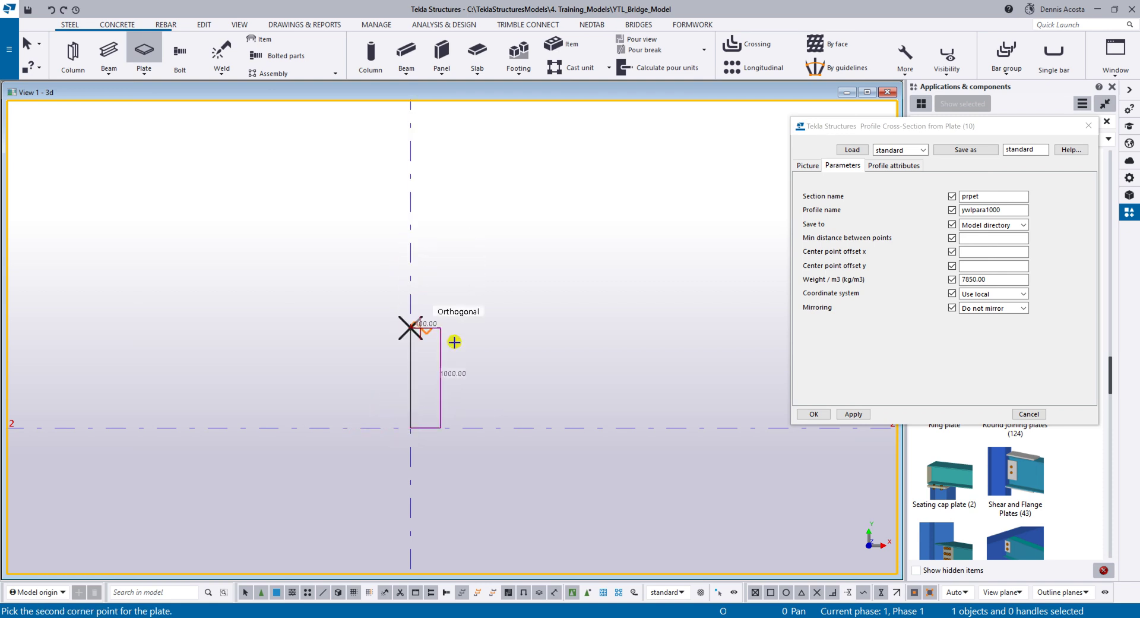
# Place the plate's third corner 150 mm horizontally from the upper corner to form the narrow top edge
pyautogui.scroll(2, 407, 339)
pyautogui.moveTo(408, 339); pyautogui.dragTo(453, 155, button='middle')
pyautogui.scroll(2, 455, 253)
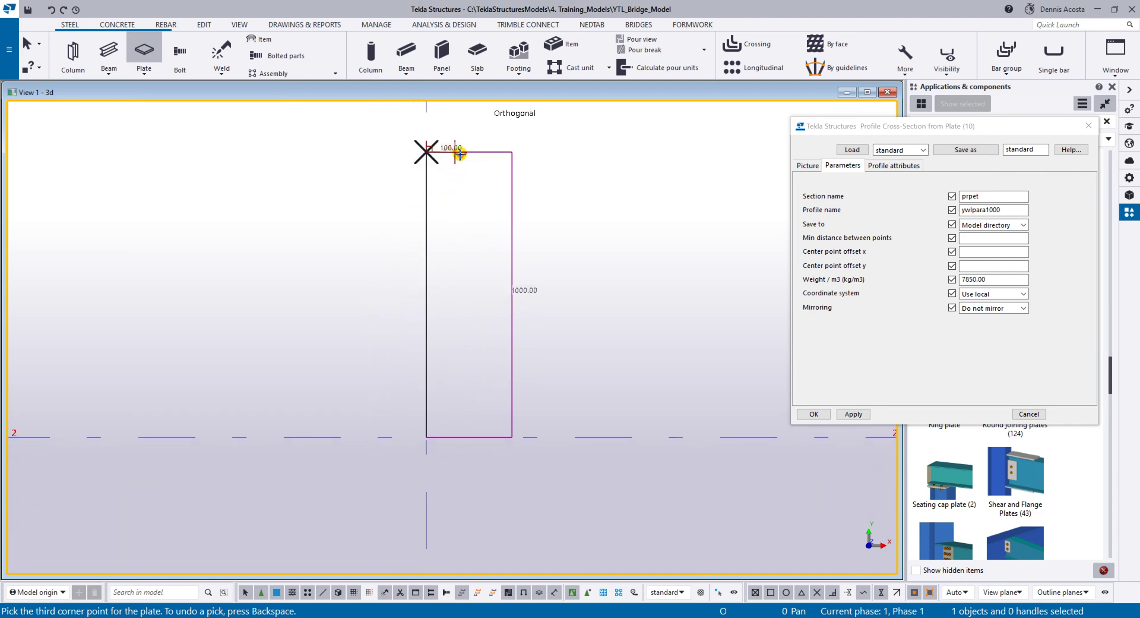
pyautogui.write('150')
pyautogui.press('Return')
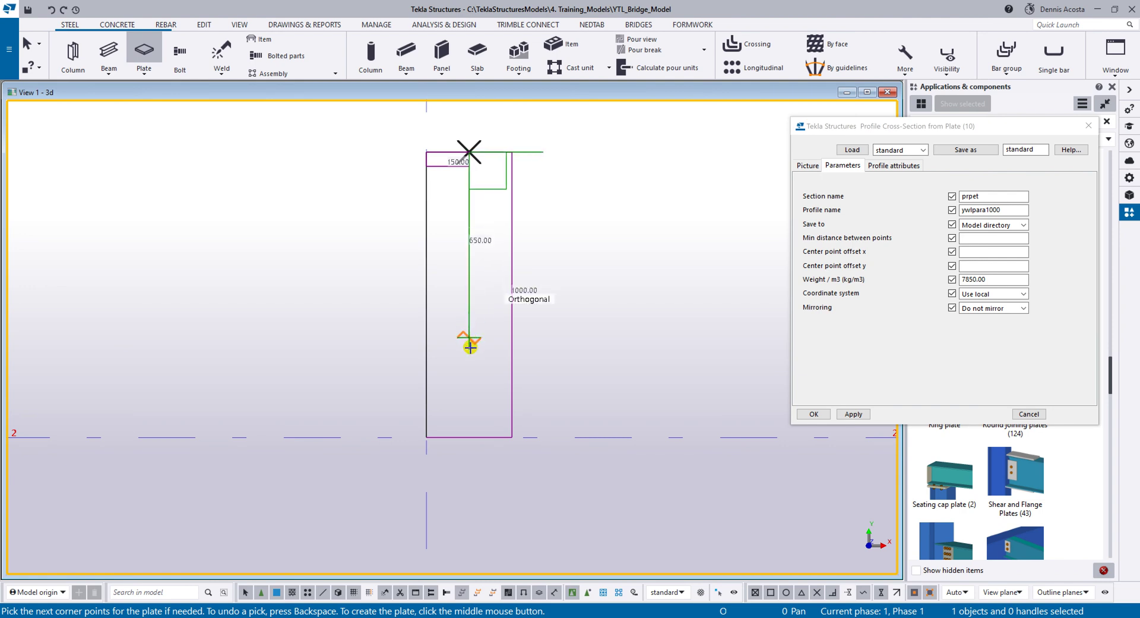
# Place the plate's outer corner 800 mm down and 250 mm outward, and the bottom corner 650 mm down and 200 mm back
pyautogui.click(469, 378)
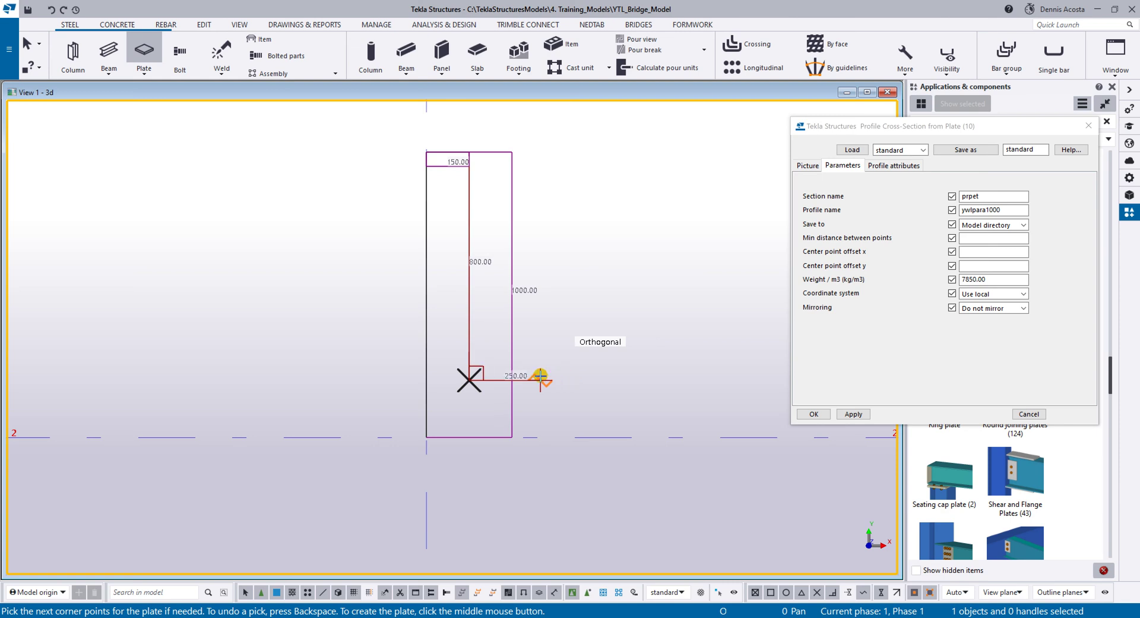
pyautogui.click(541, 380)
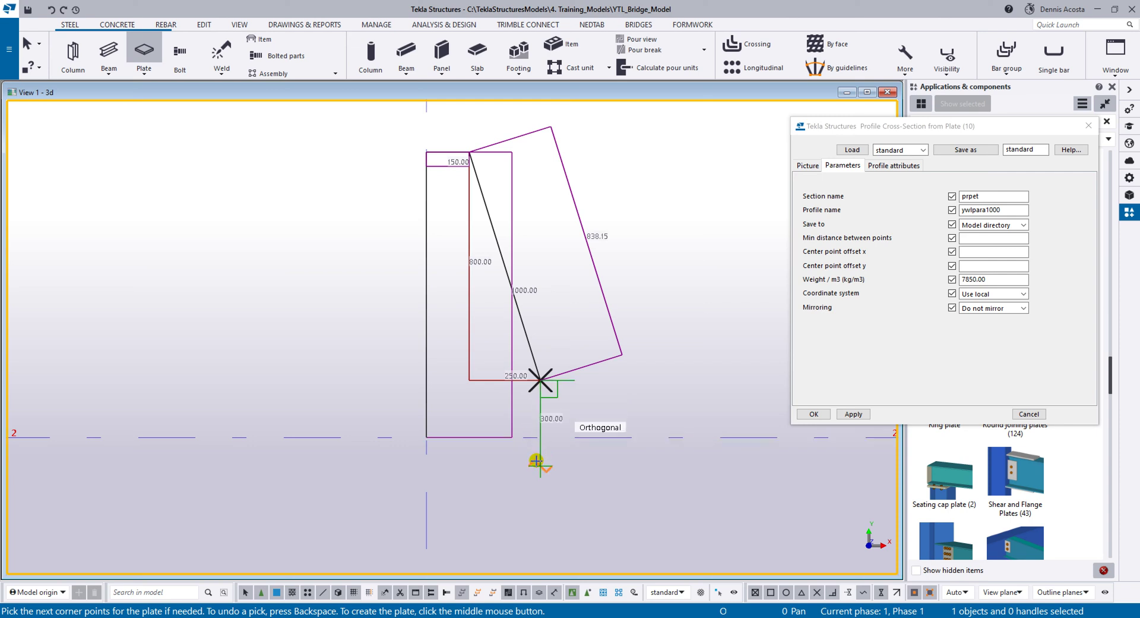
pyautogui.moveTo(537, 499); pyautogui.dragTo(540, 385, button='middle')
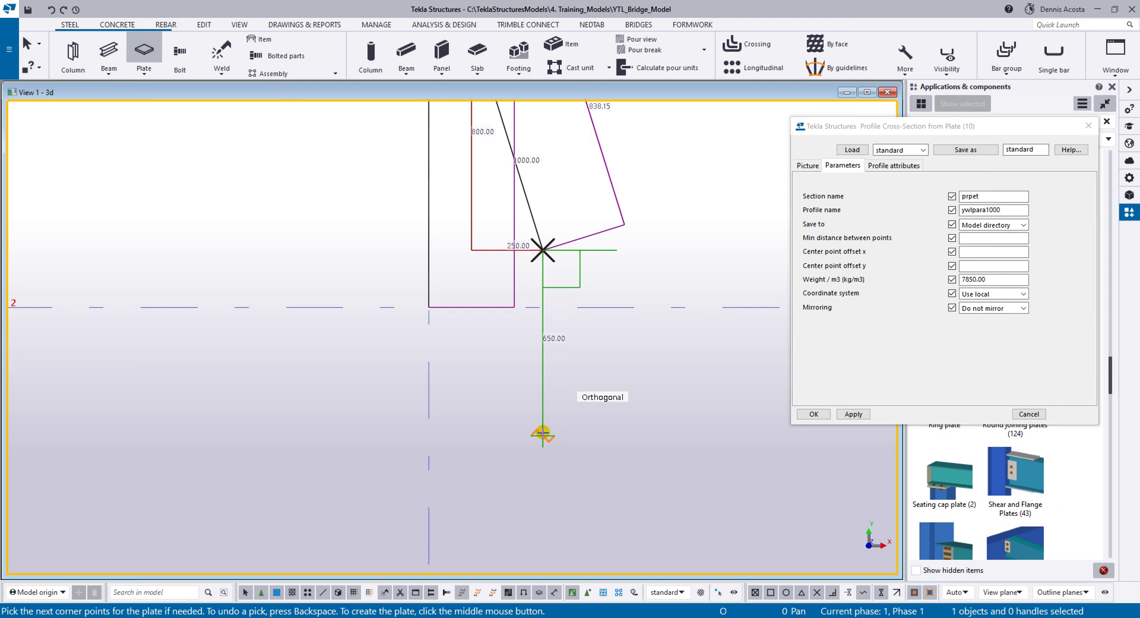
pyautogui.click(543, 433)
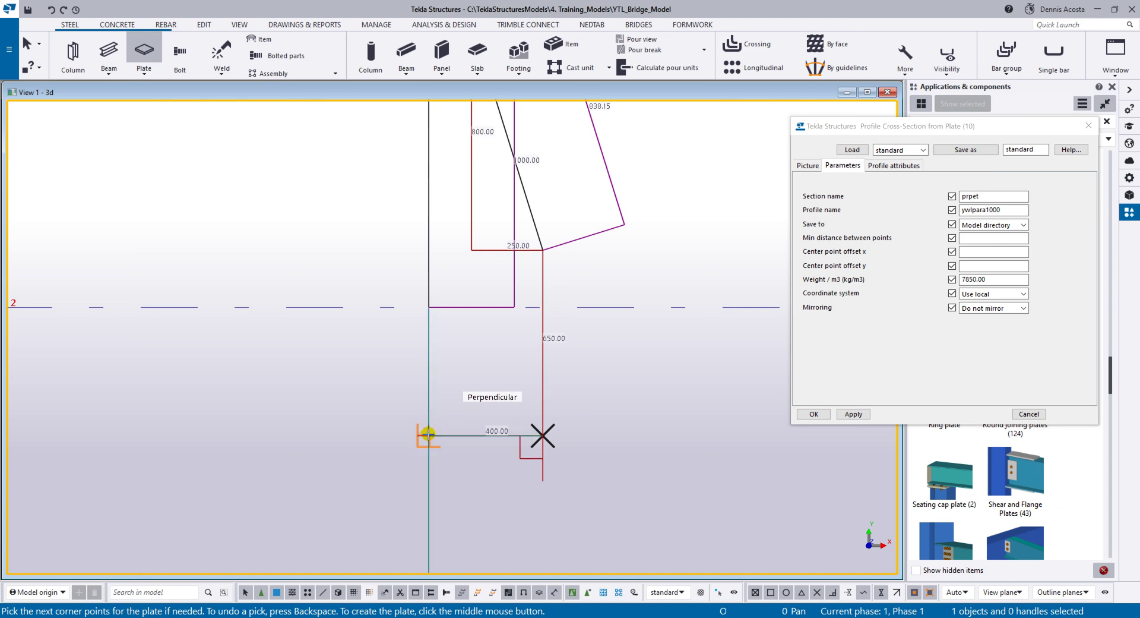
pyautogui.click(485, 435)
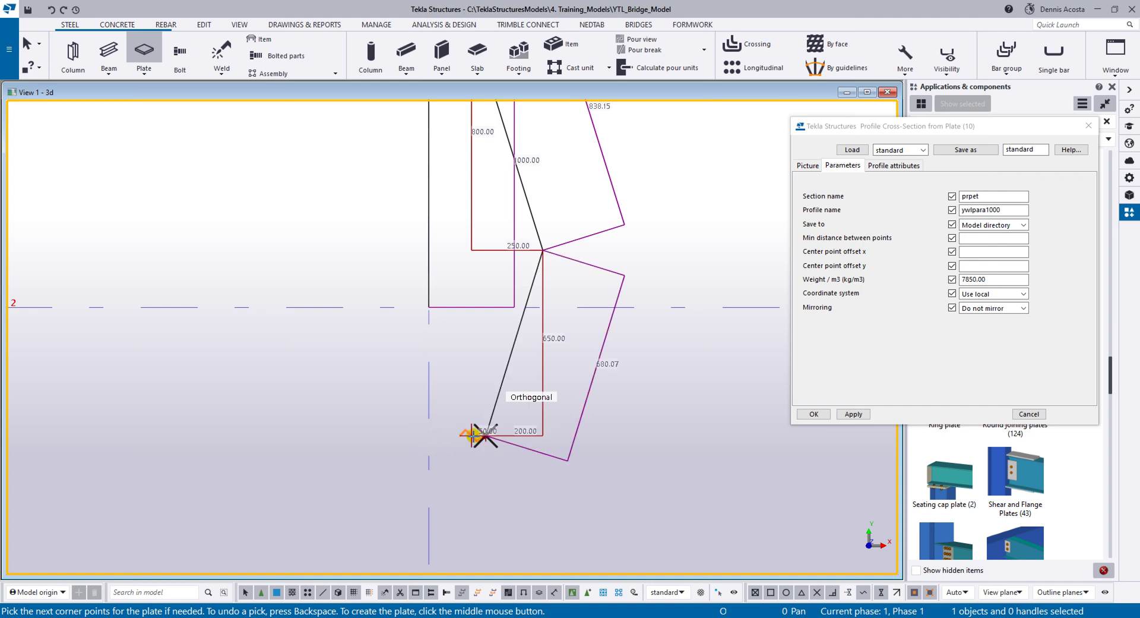
# Finish the plate outline with corners 200 mm left, 300 mm up, 200 mm left and 150 mm up, and end the plate command
pyautogui.click(429, 436)
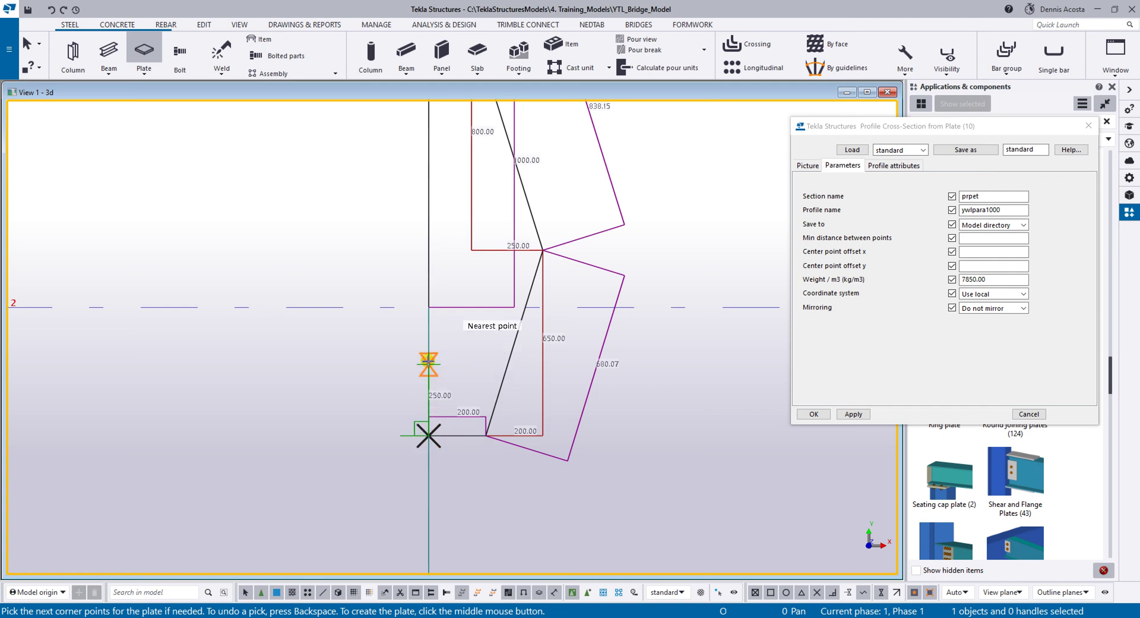
pyautogui.click(428, 351)
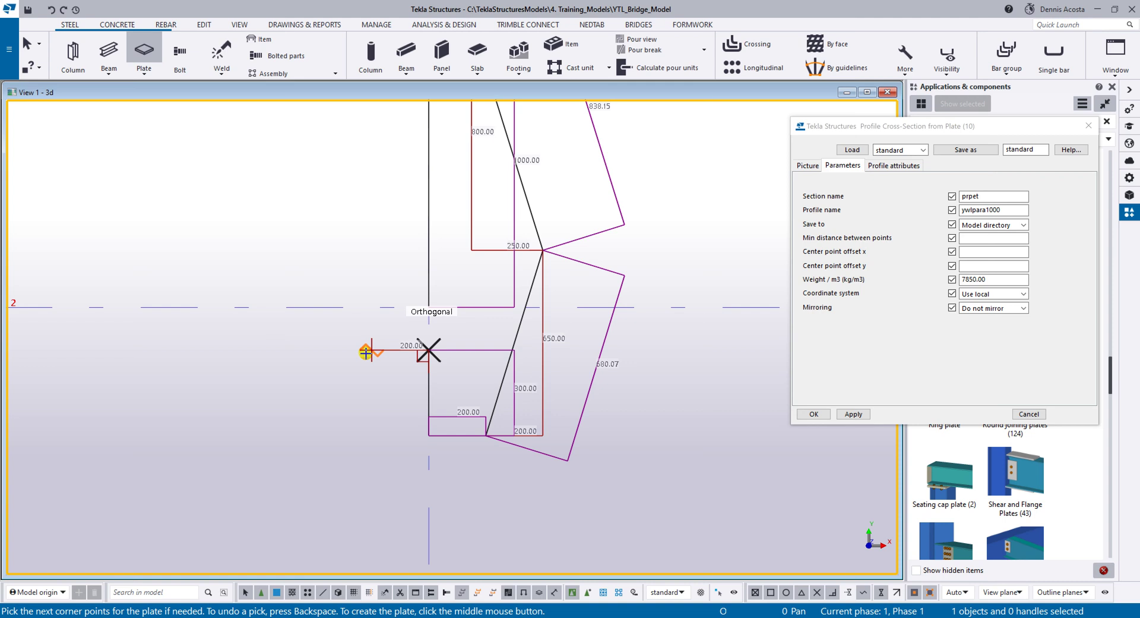
pyautogui.click(369, 351)
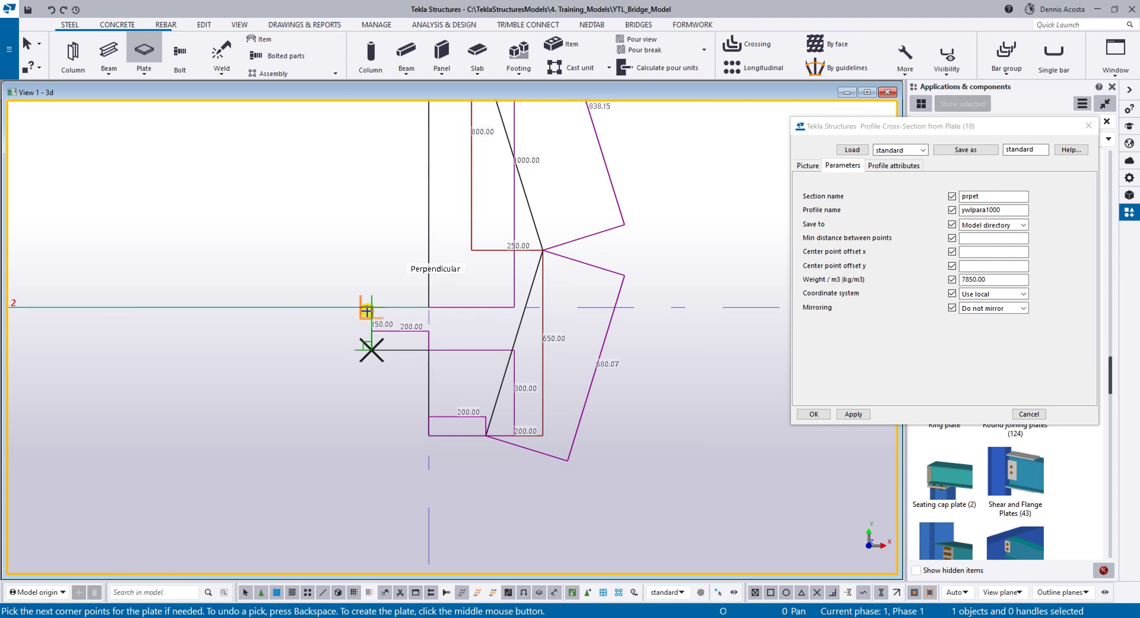
pyautogui.click(368, 308)
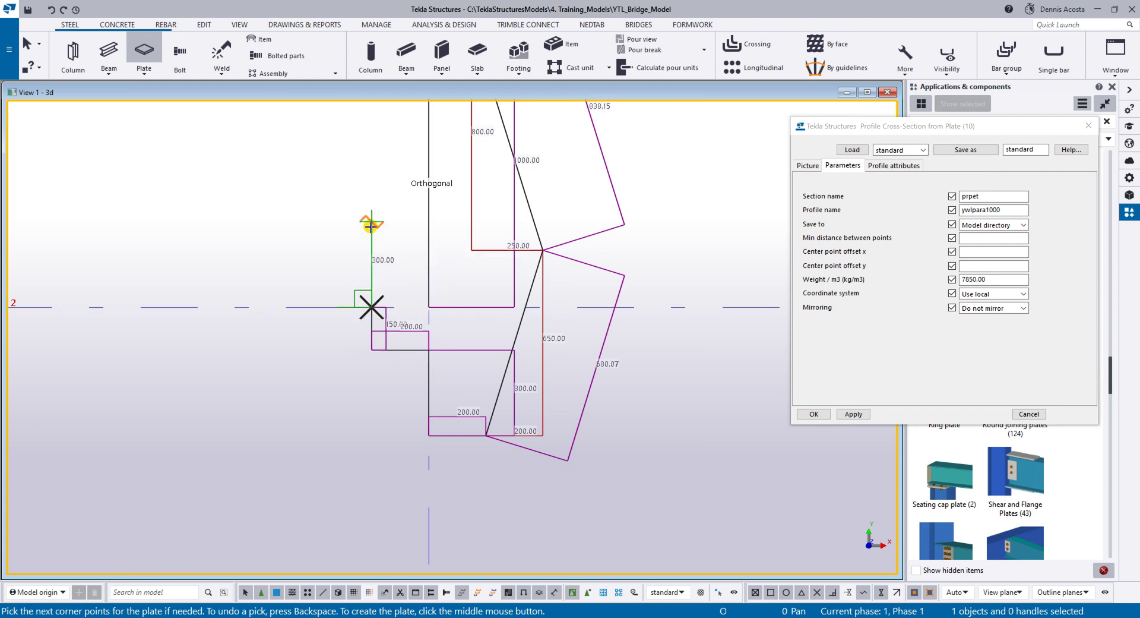
pyautogui.middleClick(371, 225)
pyautogui.rightClick(319, 202)
pyautogui.click(342, 208)
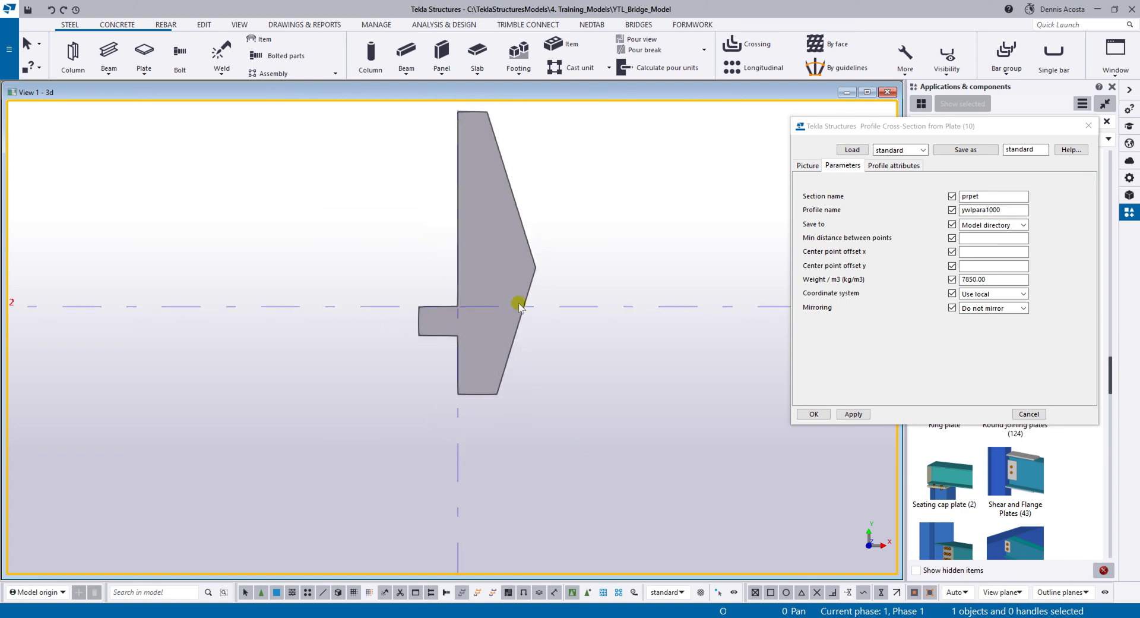
# Move the plate's outermost corner handle 100 mm straight down
pyautogui.click(509, 257)
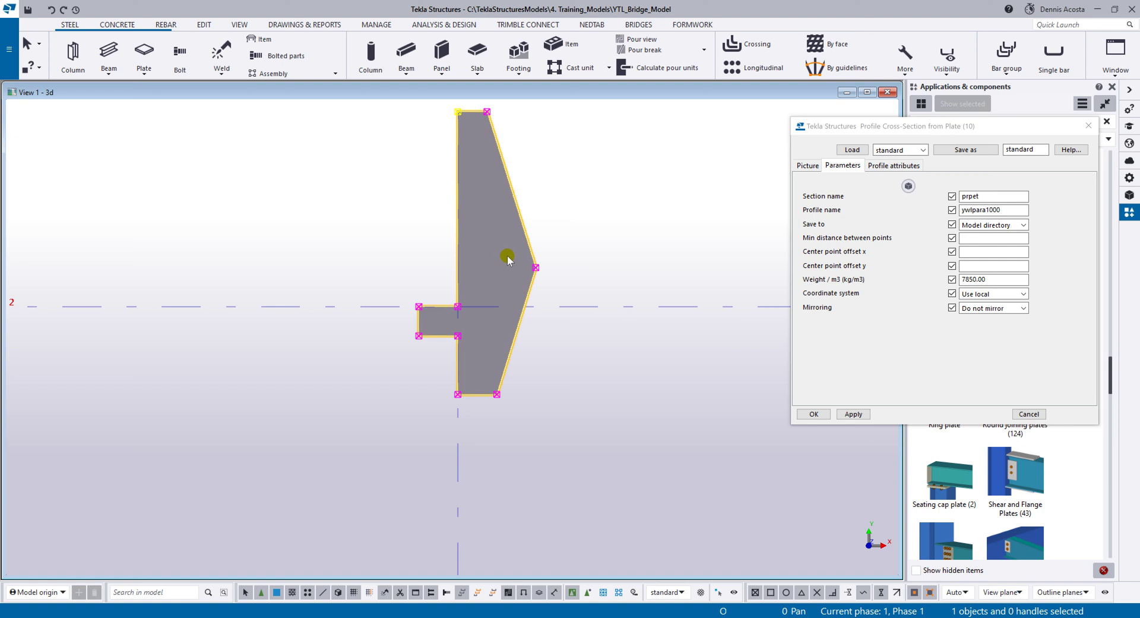
pyautogui.scroll(4, 532, 270)
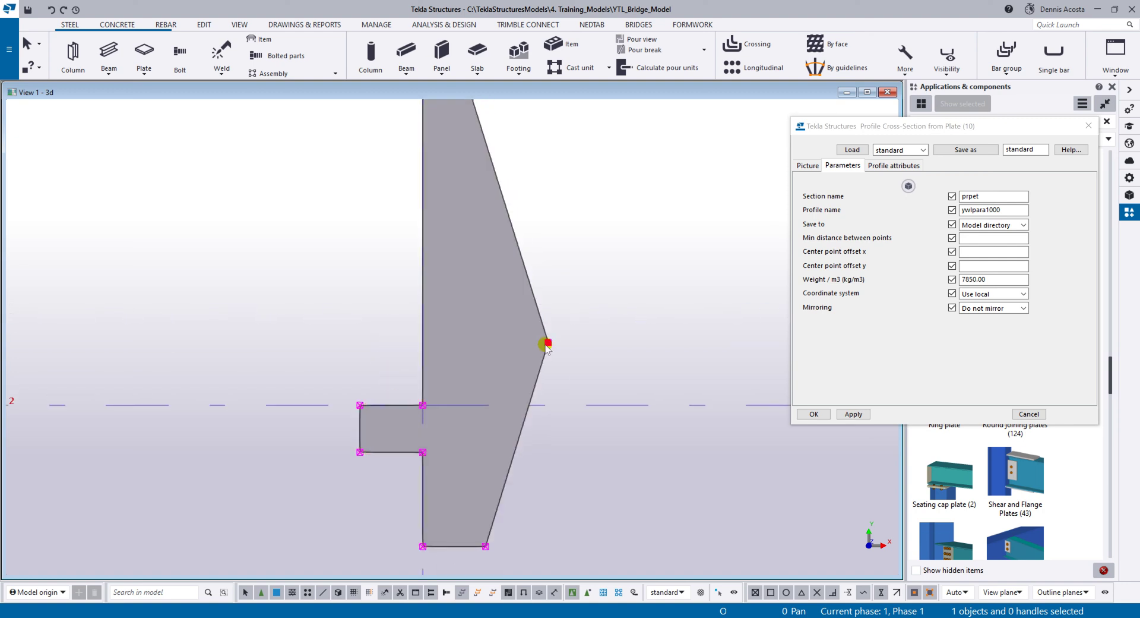
pyautogui.rightClick(547, 348)
pyautogui.click(577, 414)
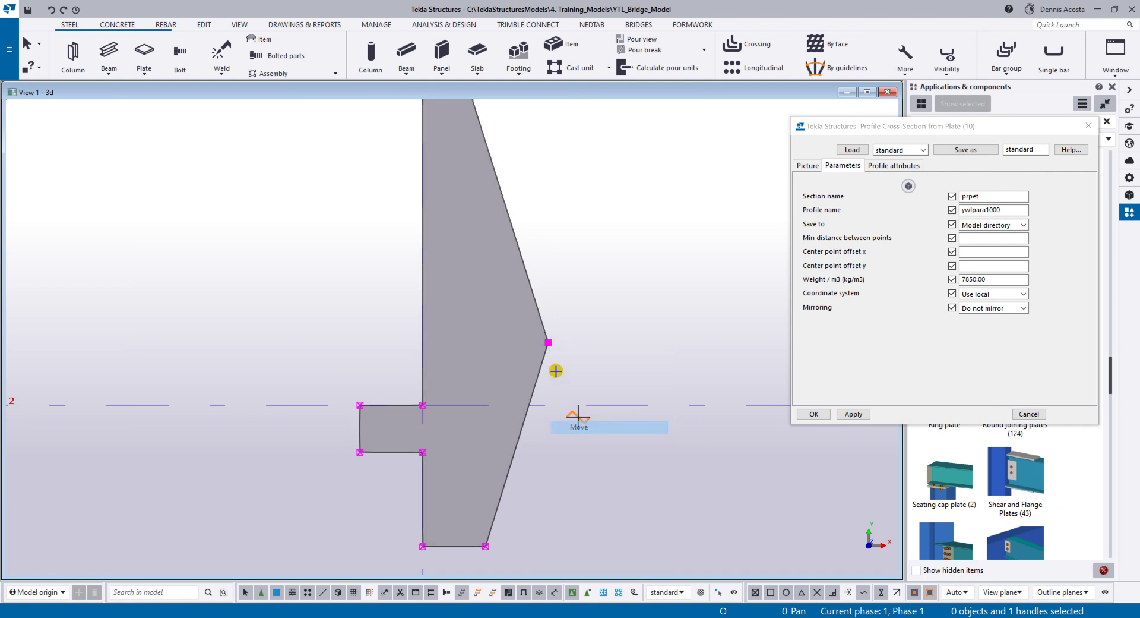
pyautogui.click(549, 342)
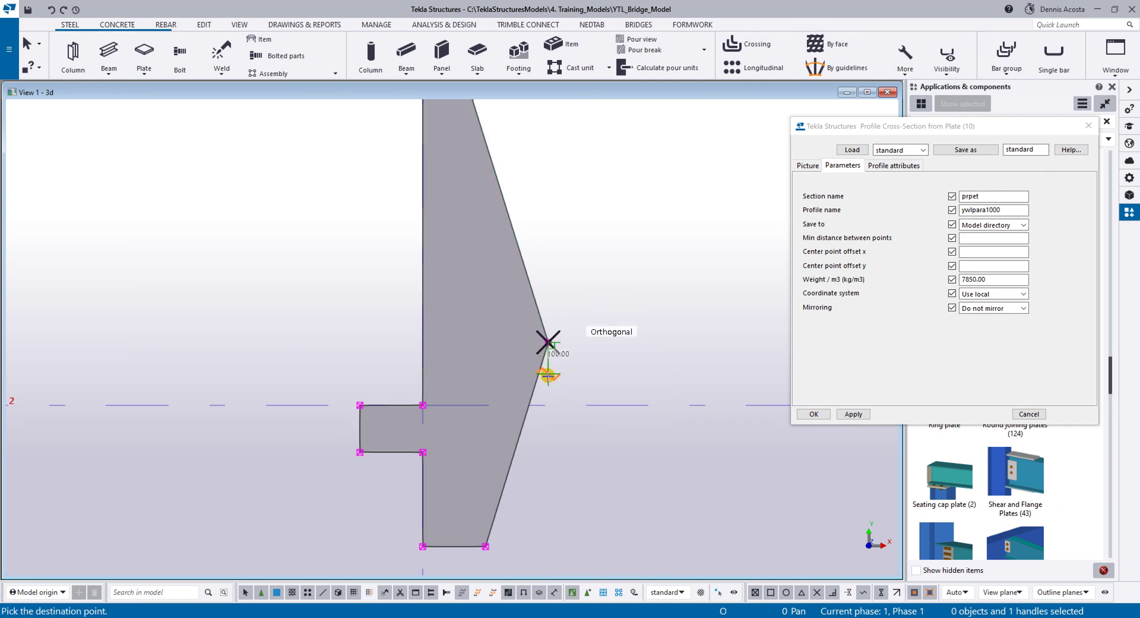
pyautogui.click(548, 374)
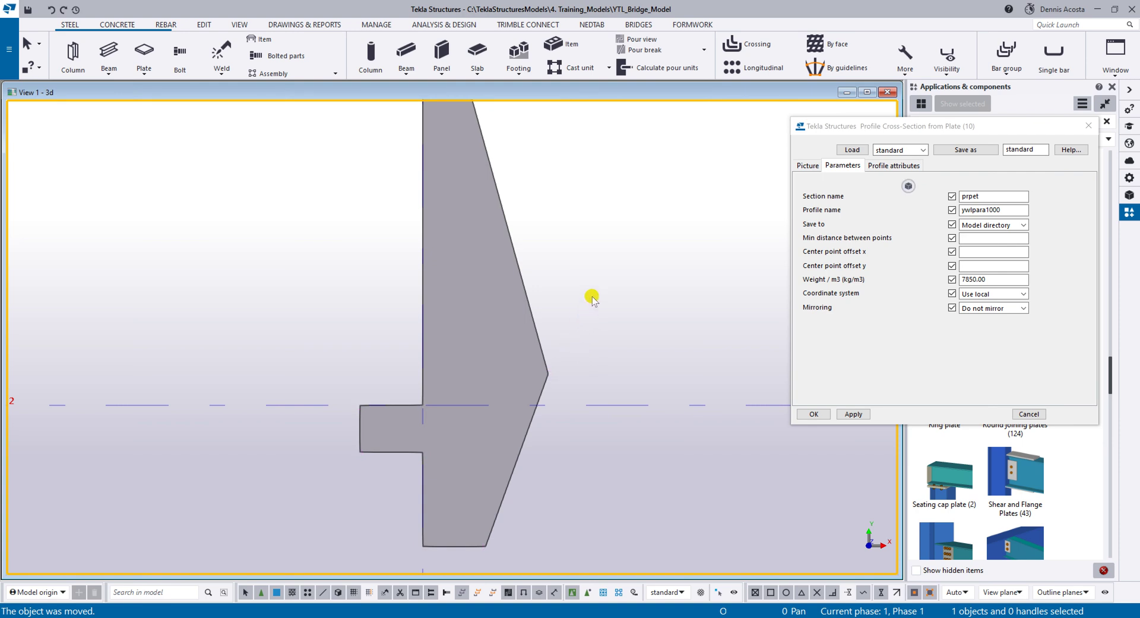
# Apply the prpet / ywlpara1000 settings and run the profile cross-section component on the parapet plate
pyautogui.scroll(-3, 593, 306)
pyautogui.moveTo(538, 340)
pyautogui.keyDown('ctrl'); pyautogui.mouseDown(button='middle')
pyautogui.moveTo(415, 333)
pyautogui.moveTo(545, 331)
pyautogui.moveTo(509, 275)
pyautogui.mouseUp(button='middle'); pyautogui.keyUp('ctrl')
pyautogui.scroll(1, 478, 281)
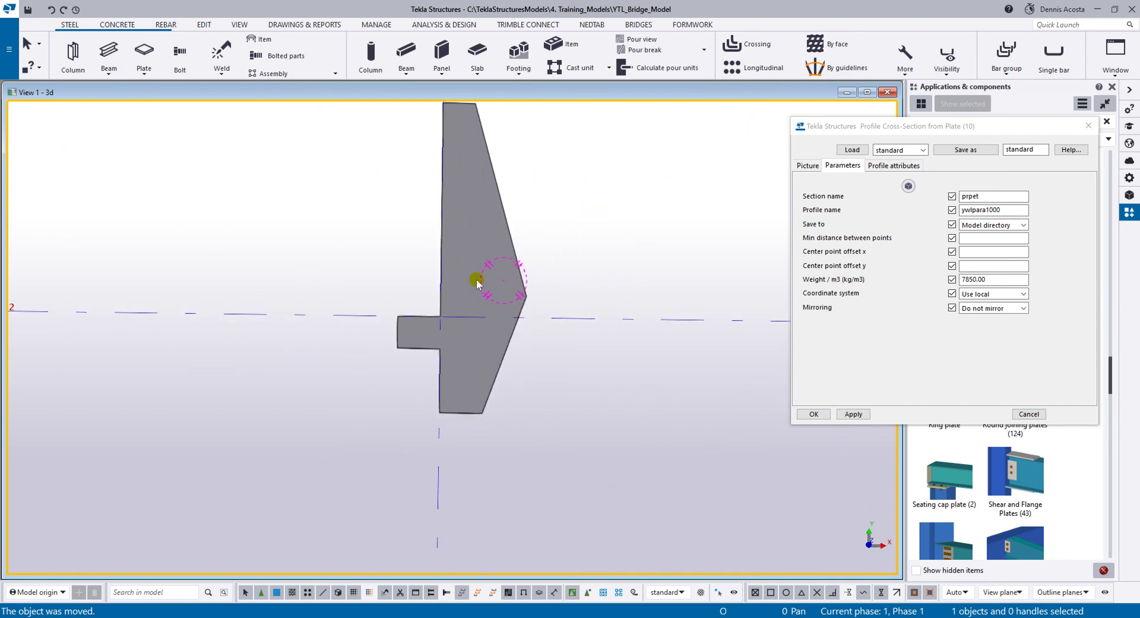
pyautogui.scroll(-2, 594, 301)
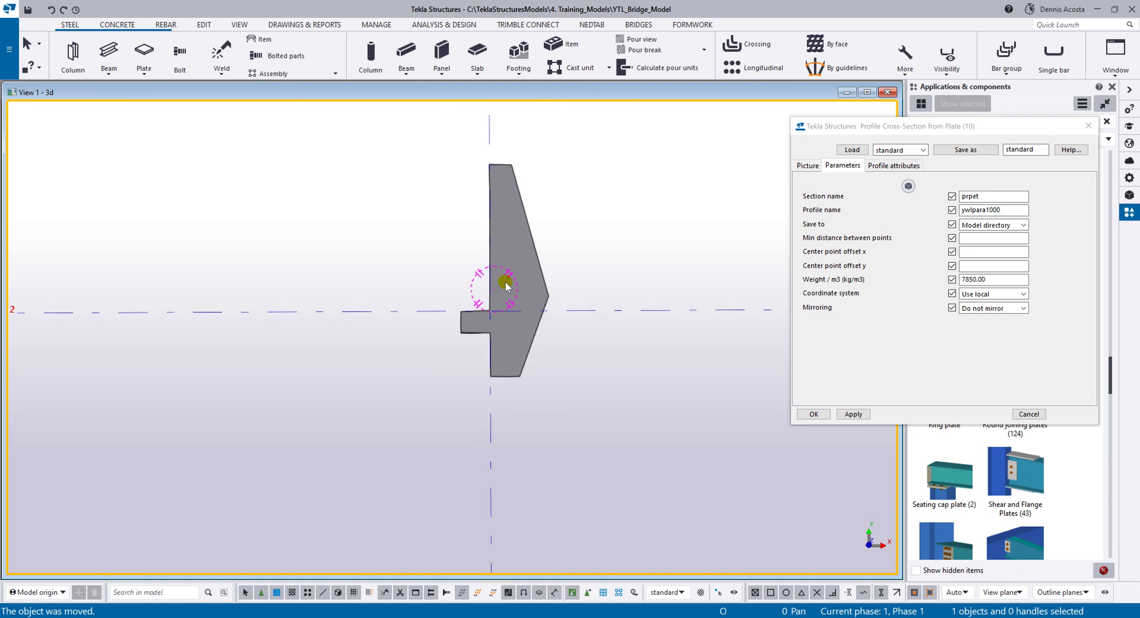
pyautogui.moveTo(548, 260); pyautogui.dragTo(877, 331, button='middle')
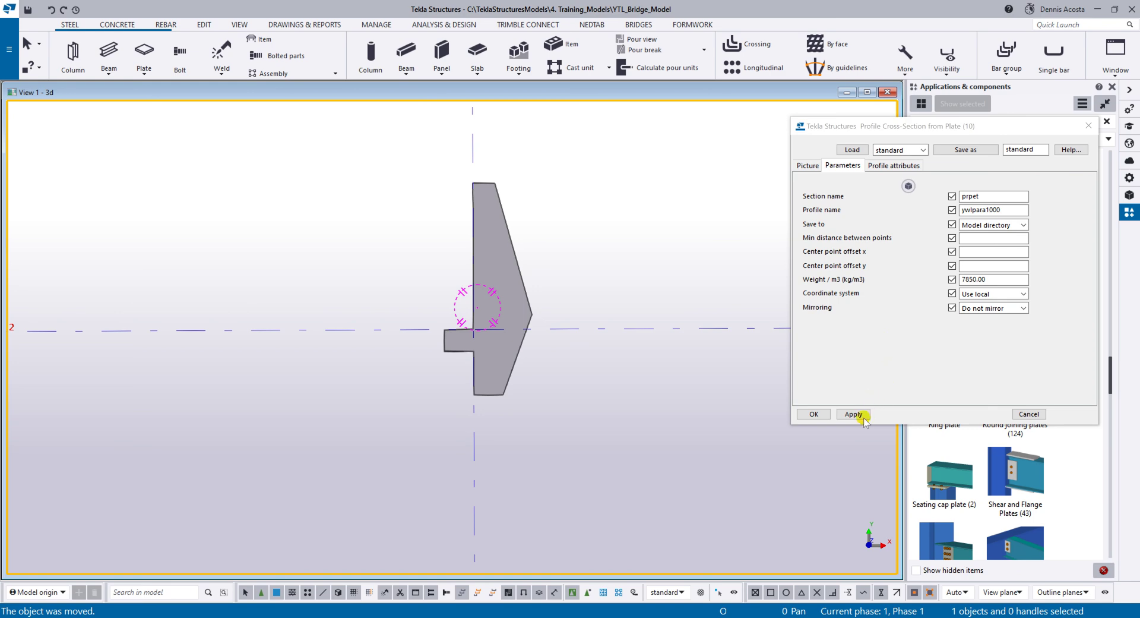
pyautogui.moveTo(913, 130); pyautogui.dragTo(694, 97)
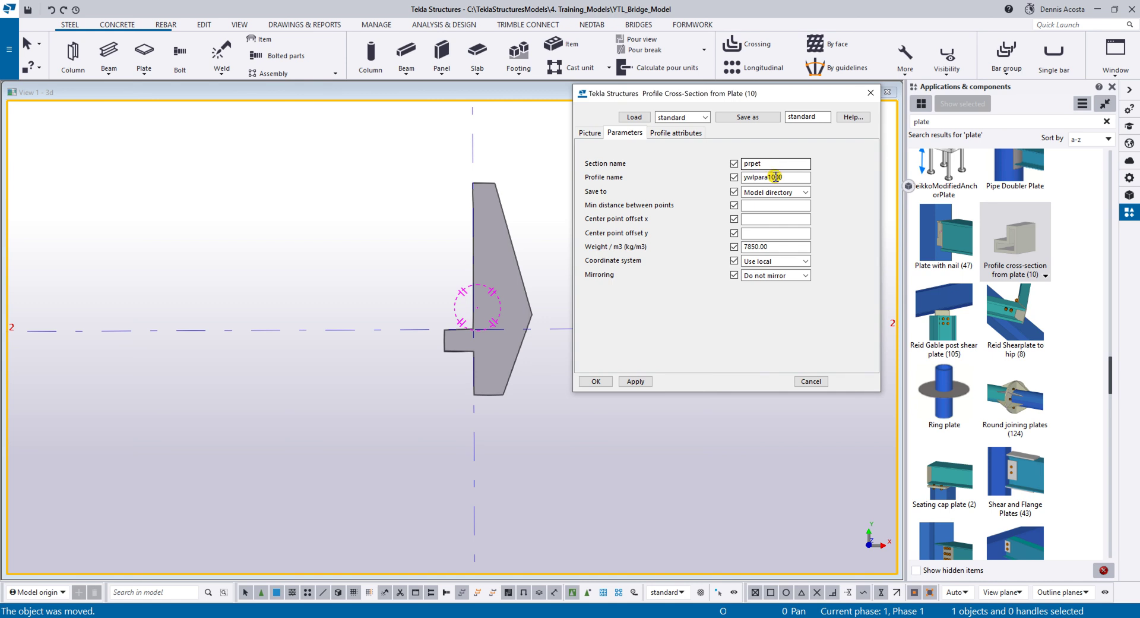
pyautogui.click(642, 382)
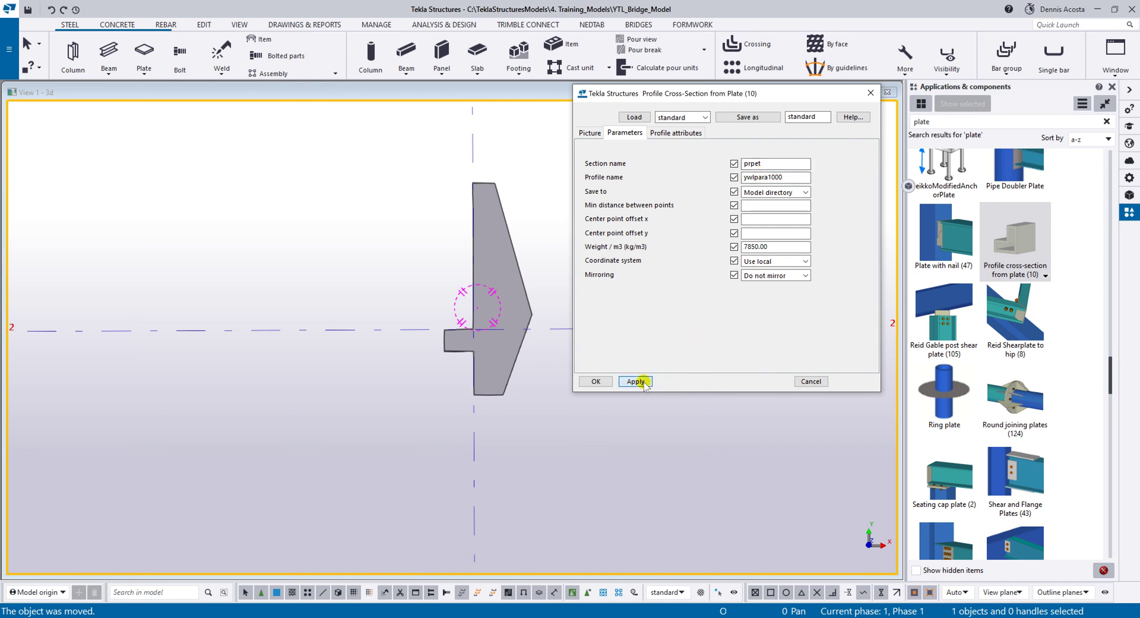
pyautogui.click(982, 249)
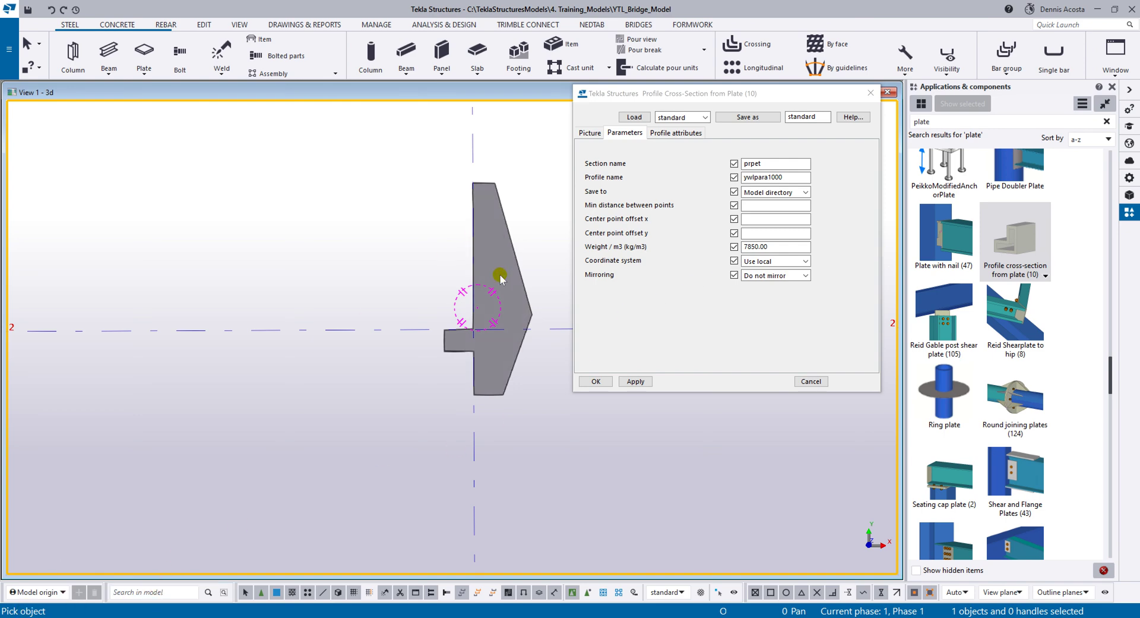
pyautogui.keyDown('ctrl'); pyautogui.moveTo(500, 276); pyautogui.dragTo(430, 185, button='middle'); pyautogui.keyUp('ctrl')
pyautogui.scroll(5, 382, 247)
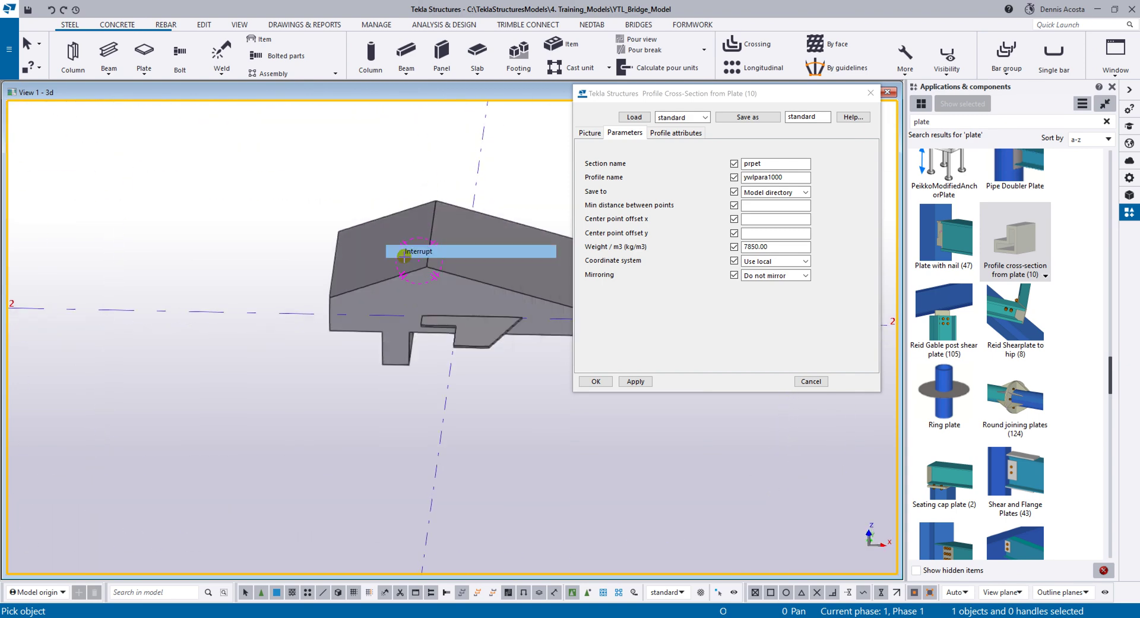
pyautogui.click(424, 272)
# Open the properties of the beam generated from the plate and copy its profile name YWLPARA1000
pyautogui.scroll(-3, 424, 272)
pyautogui.moveTo(424, 272)
pyautogui.keyDown('ctrl'); pyautogui.mouseDown(button='middle')
pyautogui.moveTo(293, 237)
pyautogui.moveTo(401, 264)
pyautogui.moveTo(373, 288)
pyautogui.moveTo(431, 276)
pyautogui.mouseUp(button='middle'); pyautogui.keyUp('ctrl')
pyautogui.doubleClick(452, 268)
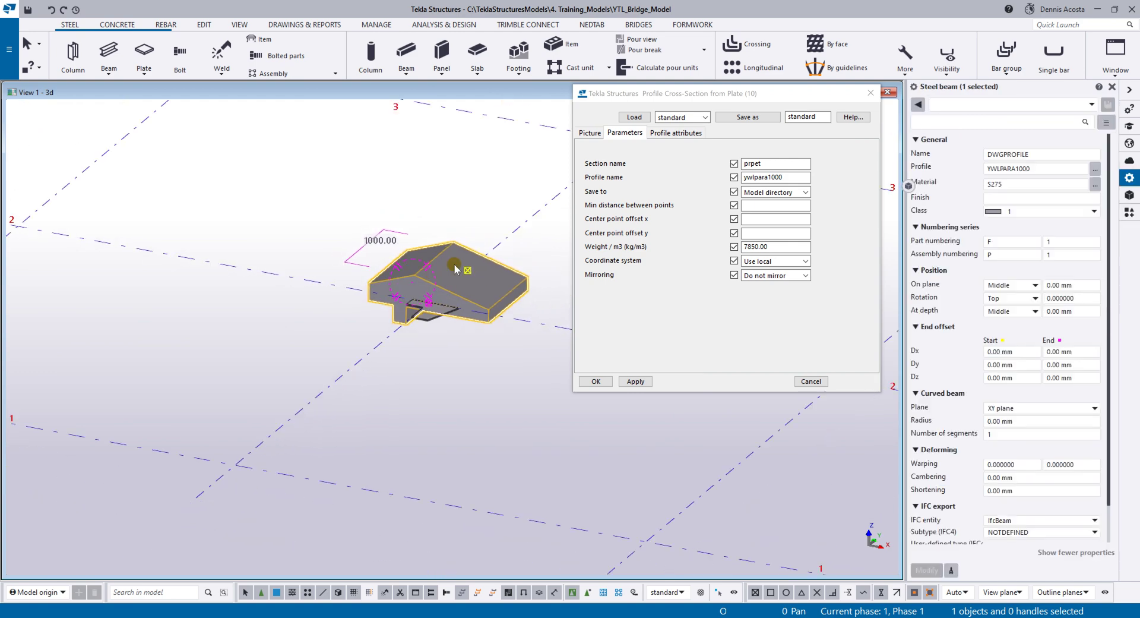
pyautogui.click(953, 174)
pyautogui.click(1030, 168)
pyautogui.hotkey('ctrl', 'c')
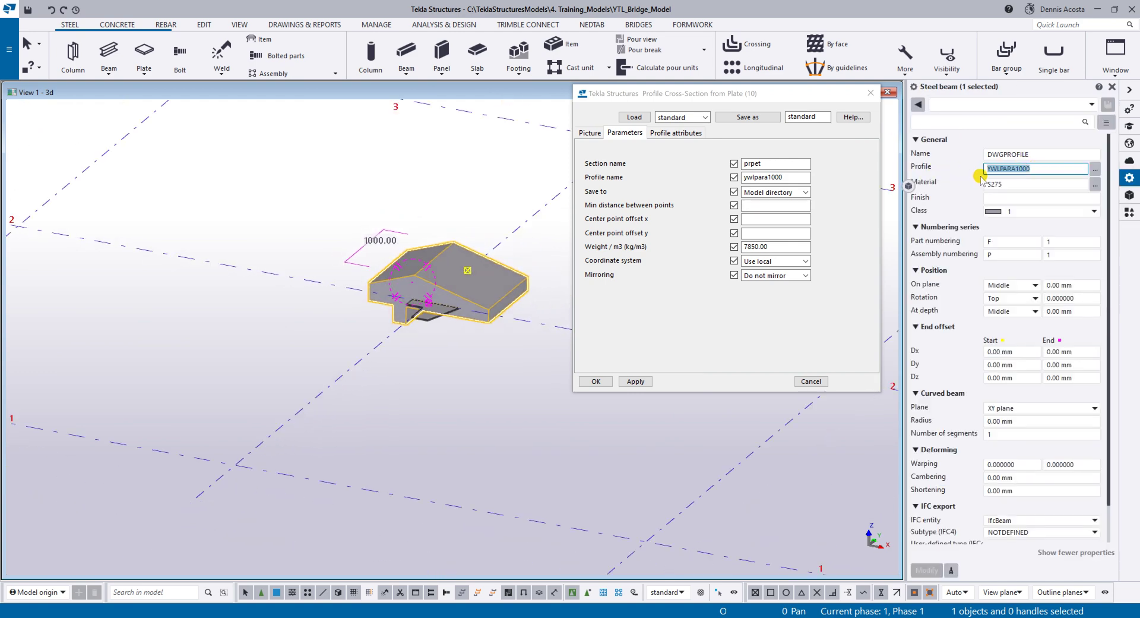
# Start a concrete beam with the copied profile YWLPARA1000 and class 10
pyautogui.click(408, 203)
pyautogui.scroll(-5, 310, 183)
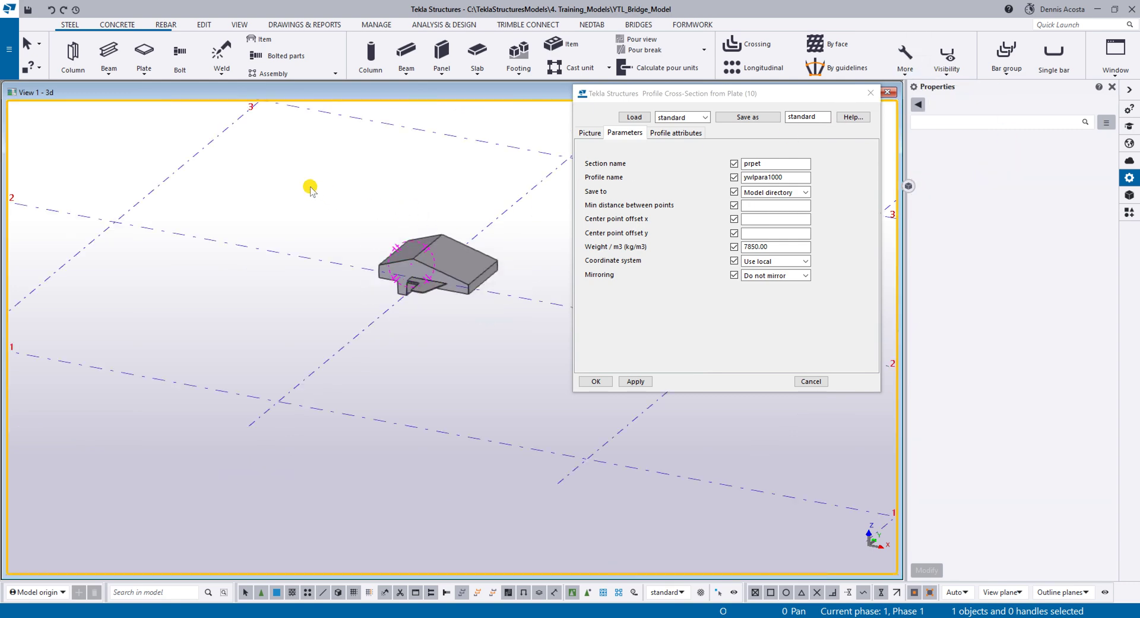
pyautogui.keyDown('ctrl'); pyautogui.moveTo(431, 300); pyautogui.dragTo(381, 309, button='middle'); pyautogui.keyUp('ctrl')
pyautogui.scroll(5, 369, 275)
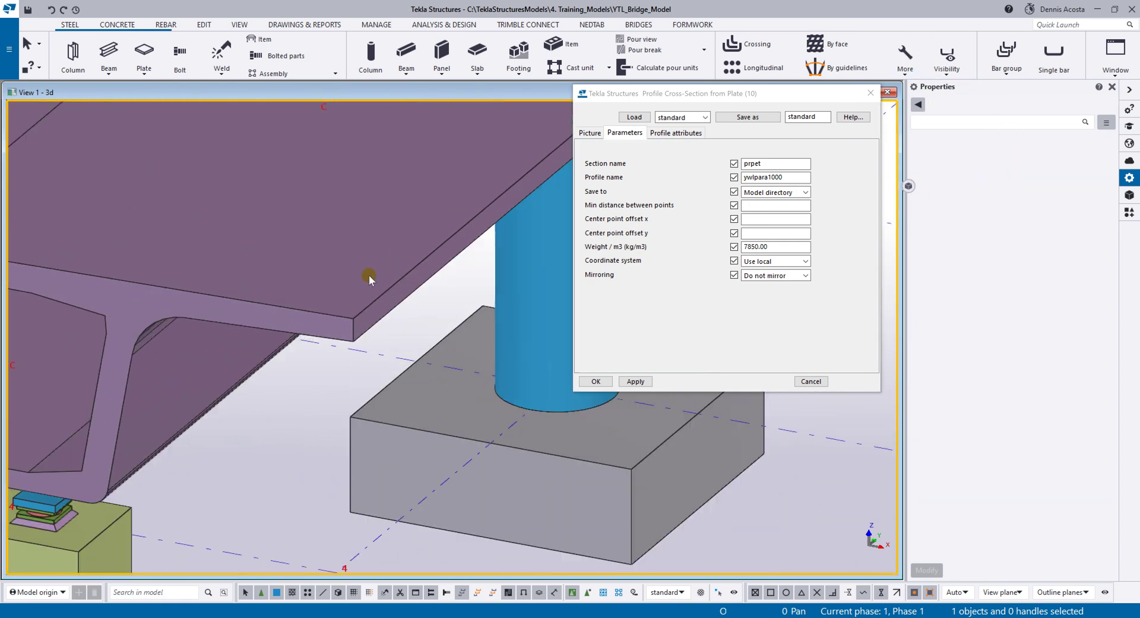
pyautogui.click(115, 26)
pyautogui.click(109, 54)
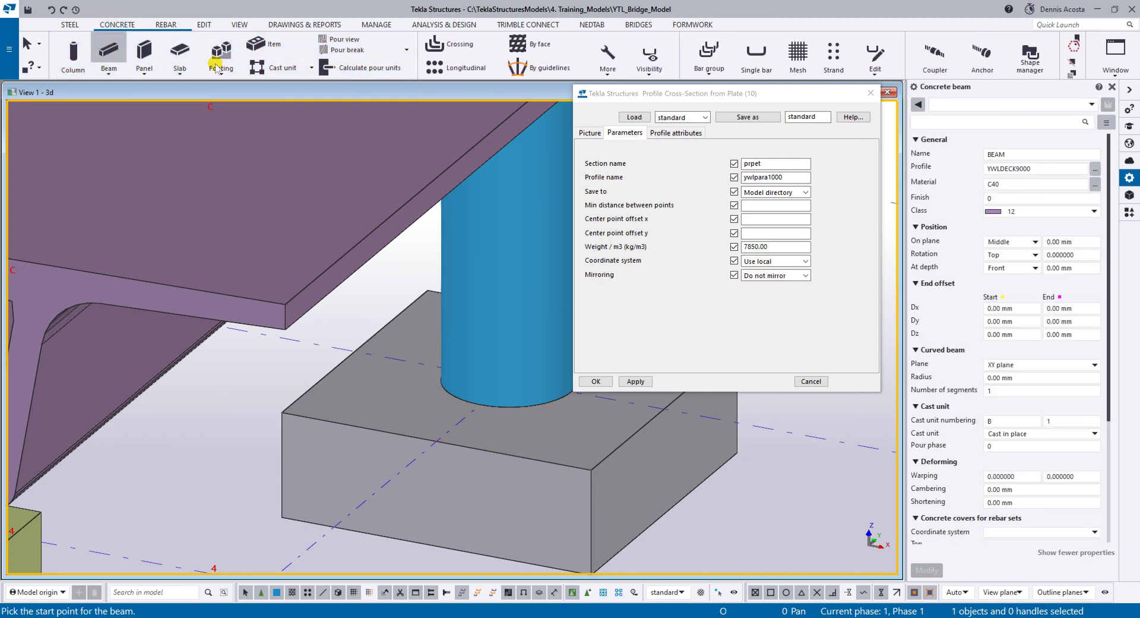
pyautogui.click(1022, 168)
pyautogui.doubleClick(1022, 168)
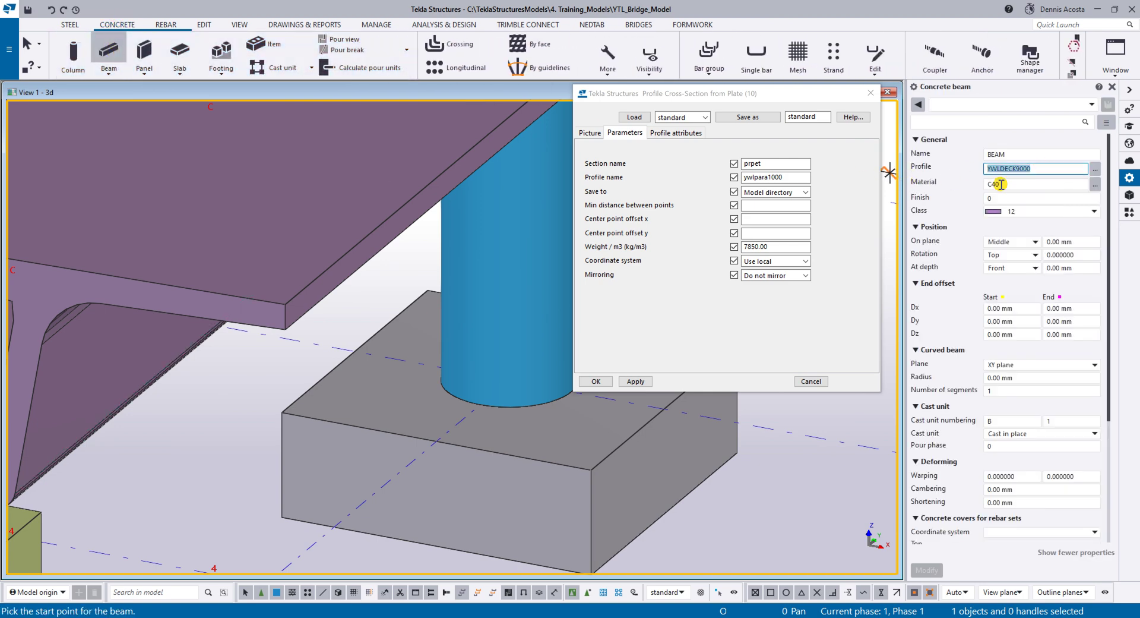
pyautogui.hotkey('ctrl', 'v')
pyautogui.click(1029, 200)
pyautogui.click(1025, 211)
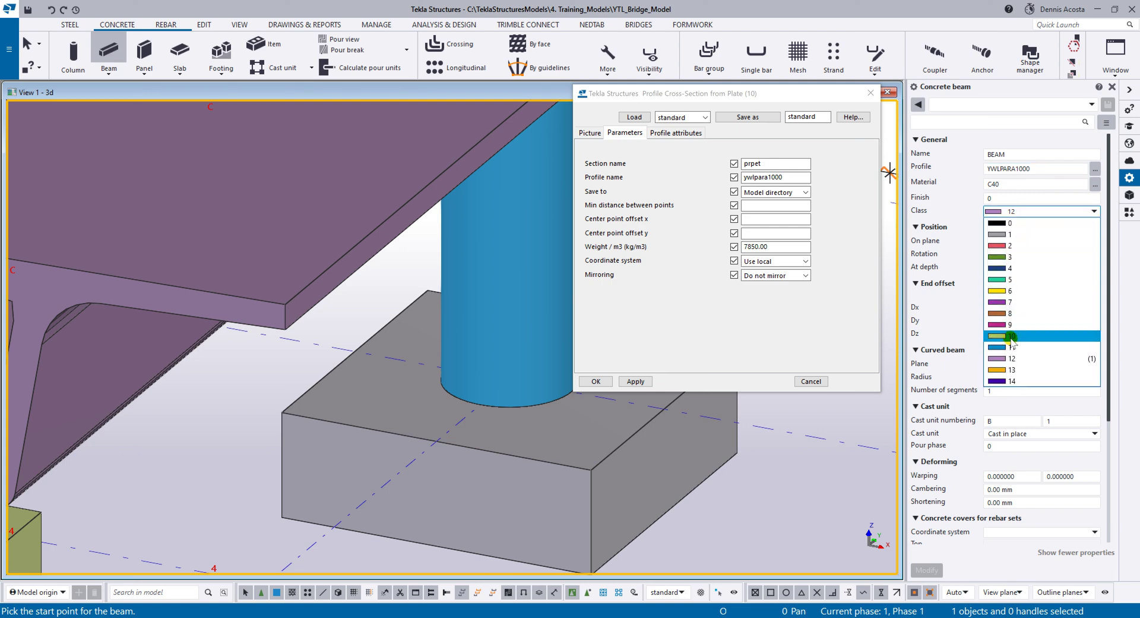
pyautogui.click(1011, 336)
# Place the parapet beam along the deck's outer top edge, starting at the deck's end corner
pyautogui.scroll(3, 282, 305)
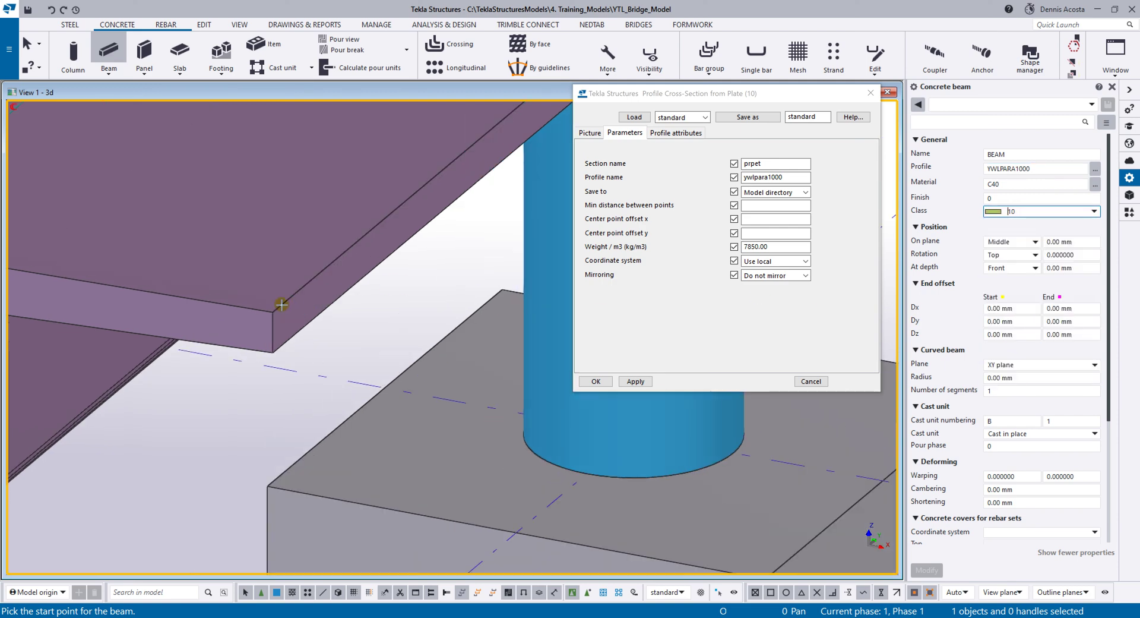
pyautogui.click(281, 305)
pyautogui.scroll(-5, 332, 279)
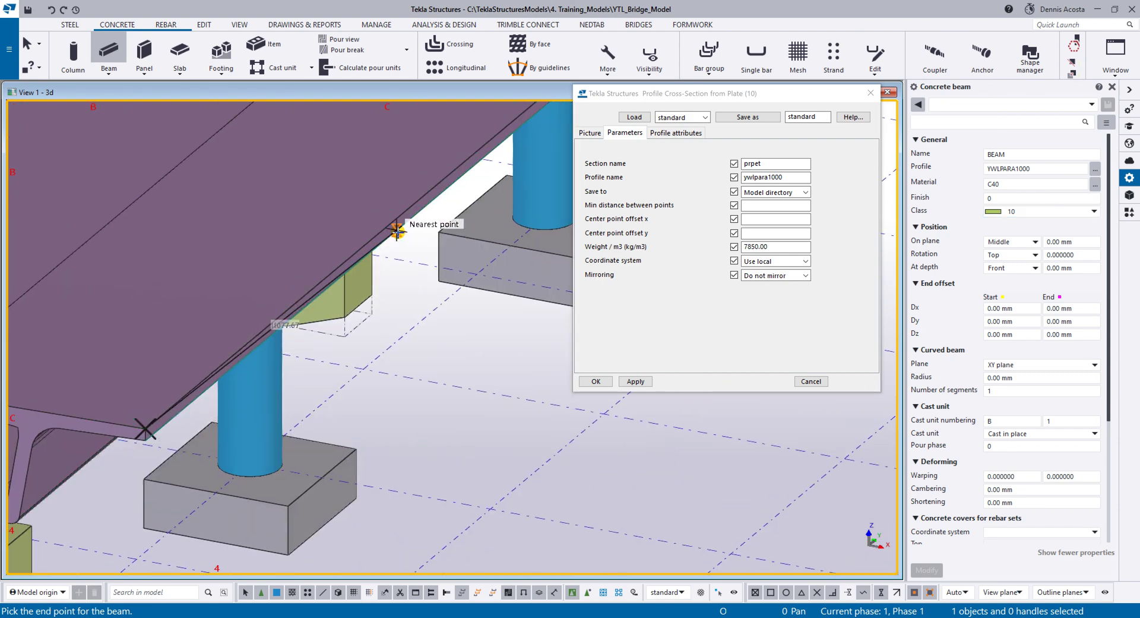
pyautogui.scroll(2, 397, 229)
pyautogui.click(389, 222)
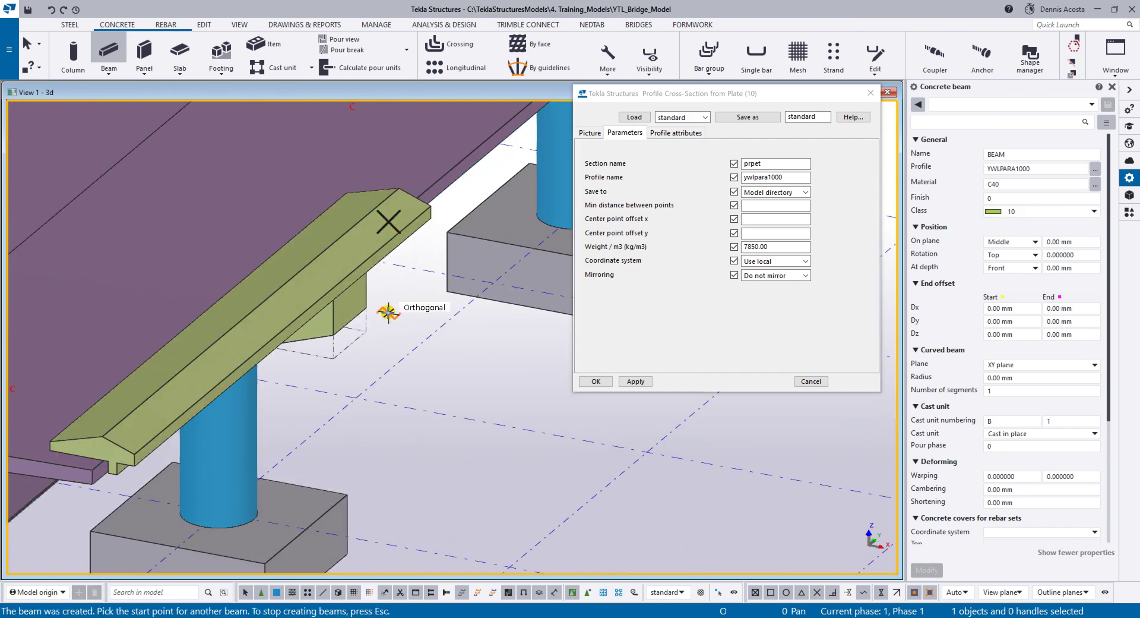
pyautogui.press('Escape')
# Close the cross-section component settings and rotate the parapet beam so its profile stands upright beside the deck edge
pyautogui.scroll(5, 386, 311)
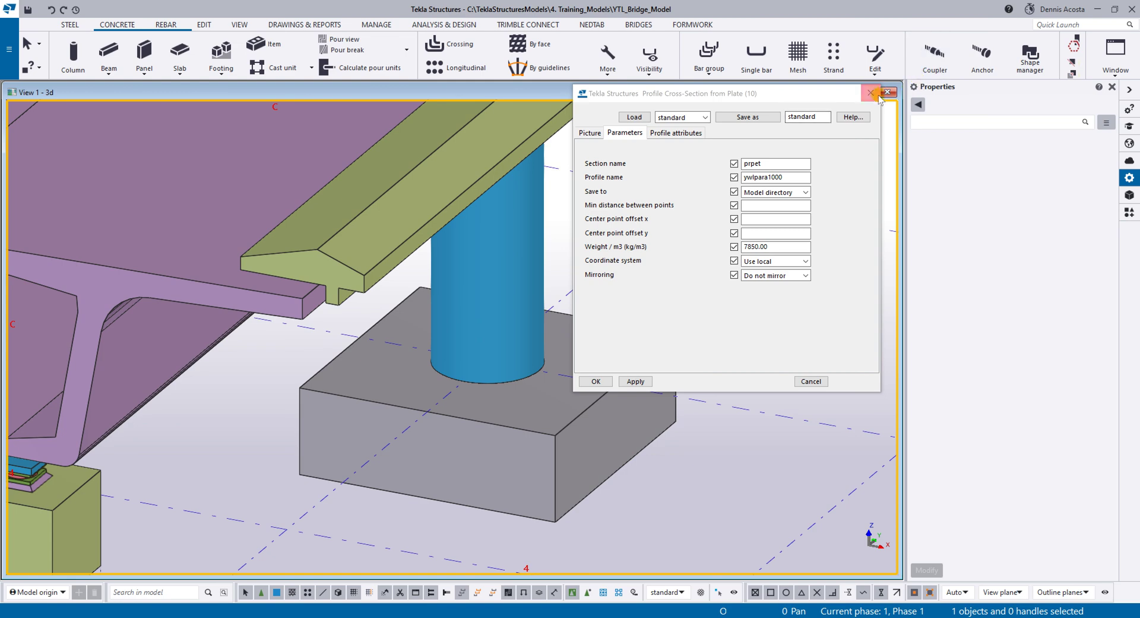
pyautogui.click(873, 92)
pyautogui.scroll(6, 514, 324)
pyautogui.keyDown('ctrl'); pyautogui.moveTo(549, 302); pyautogui.dragTo(525, 347, button='middle'); pyautogui.keyUp('ctrl')
pyautogui.click(528, 345)
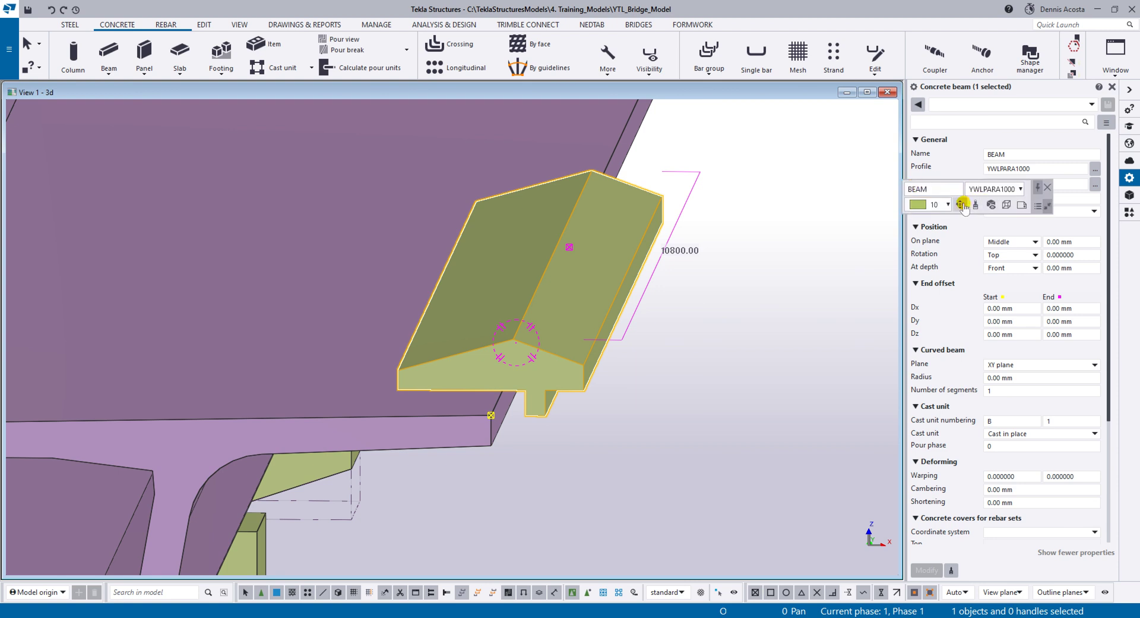
pyautogui.click(960, 205)
pyautogui.moveTo(960, 239); pyautogui.dragTo(984, 271)
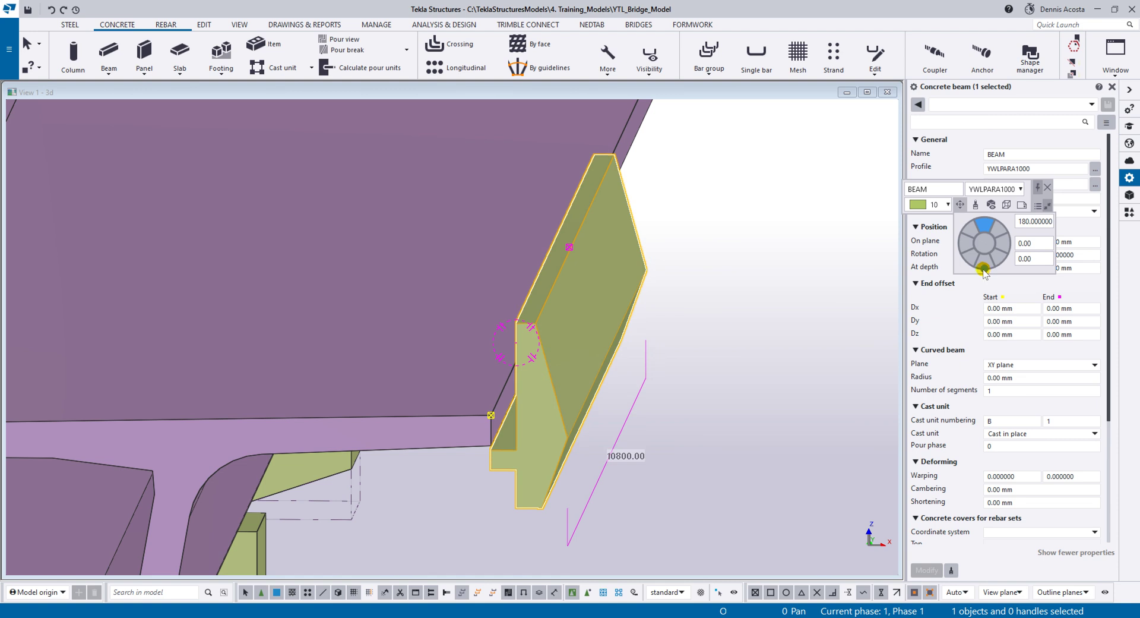
# Position the parapet beam at Right on plane and Front at depth relative to the deck's edge line
pyautogui.click(988, 262)
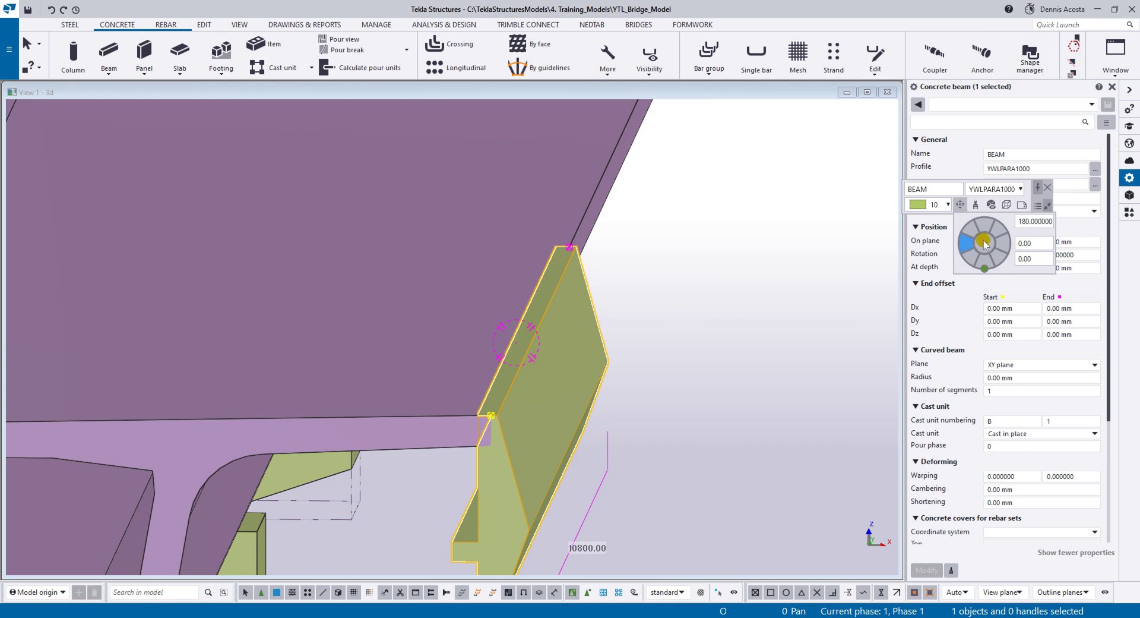
pyautogui.click(1003, 241)
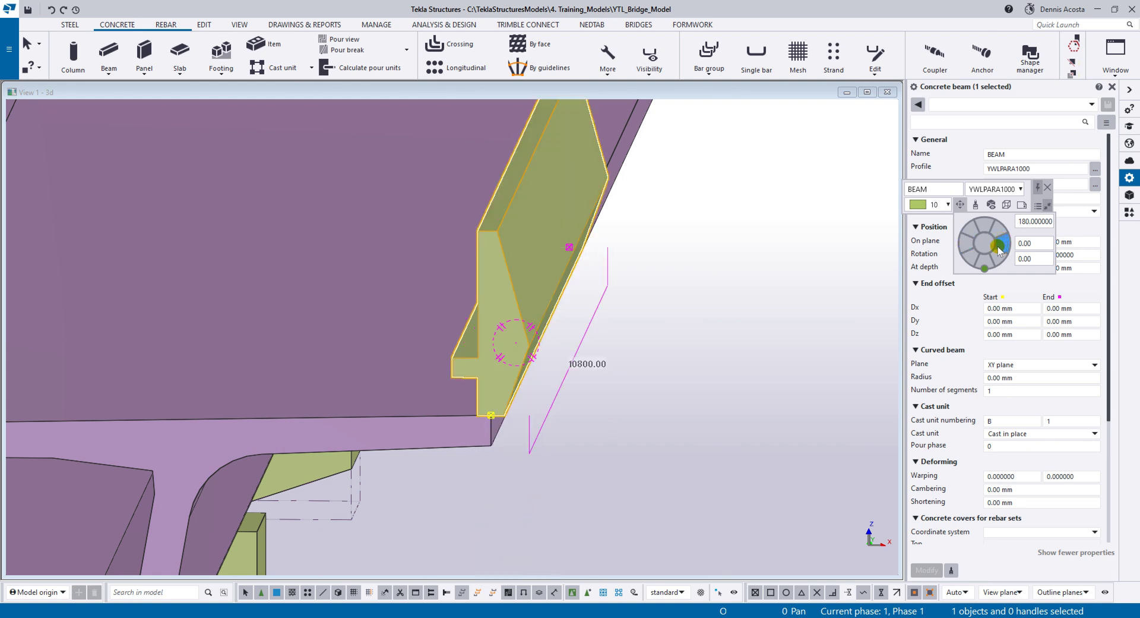
pyautogui.click(1001, 259)
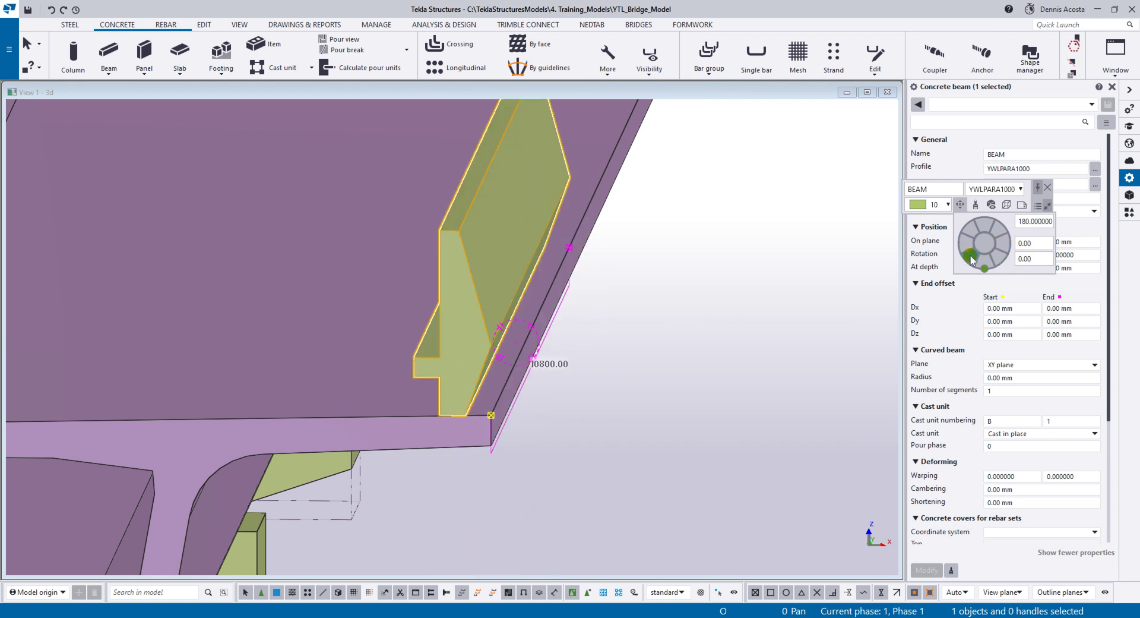
pyautogui.click(970, 258)
pyautogui.click(971, 230)
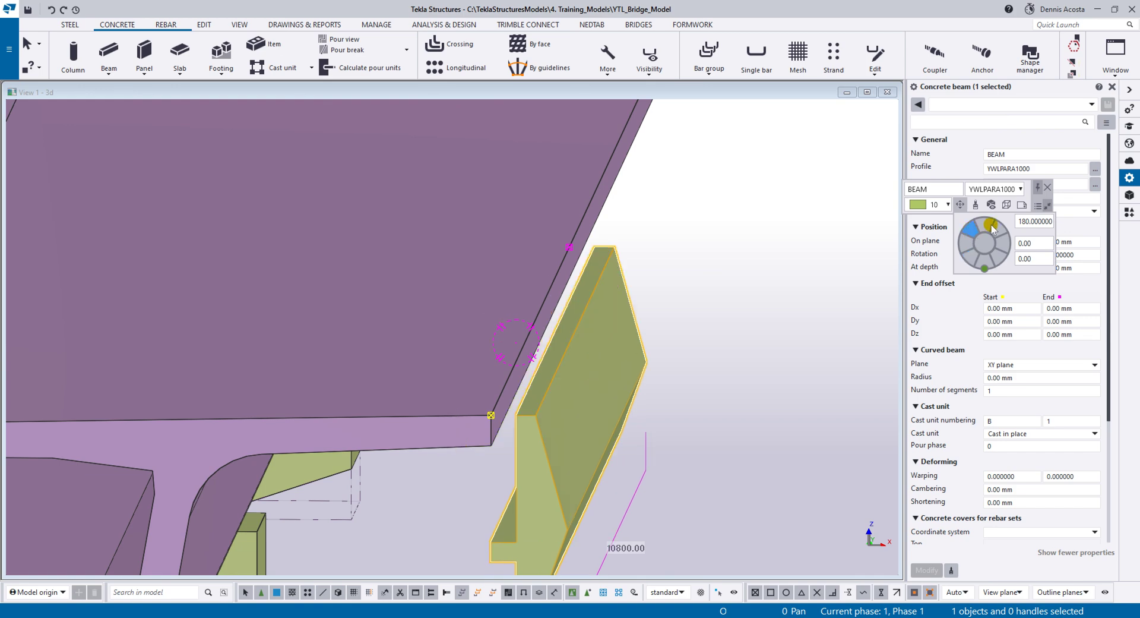
pyautogui.click(1000, 231)
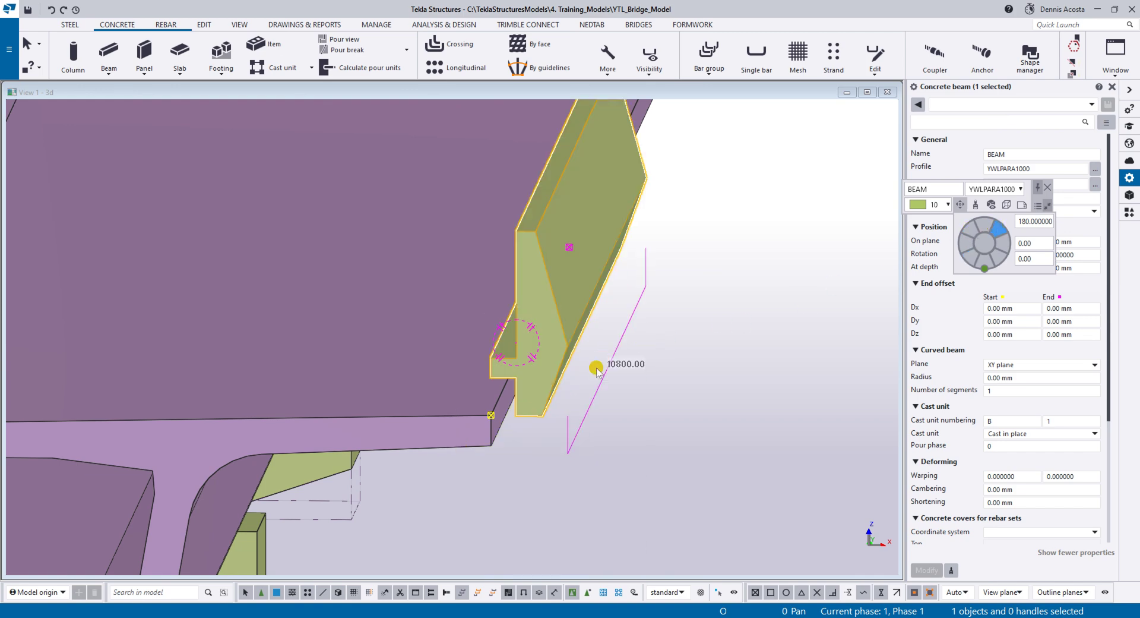
# Set the parapet beam's depth offset to -300 mm to lower it against the deck
pyautogui.scroll(5, 520, 411)
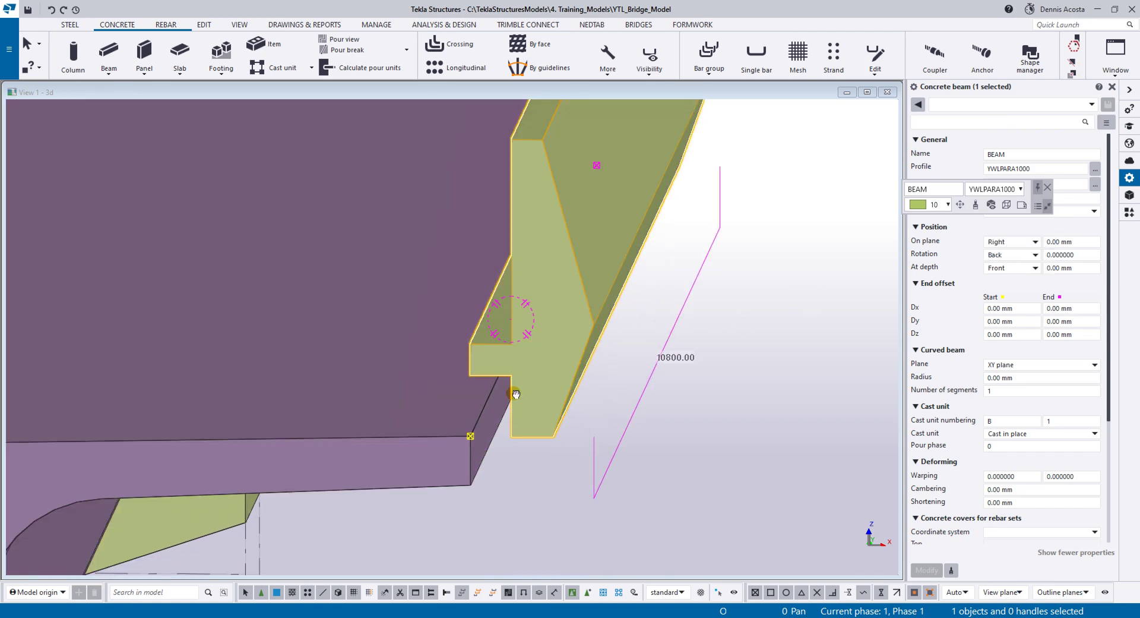
pyautogui.moveTo(604, 340); pyautogui.dragTo(671, 264, button='middle')
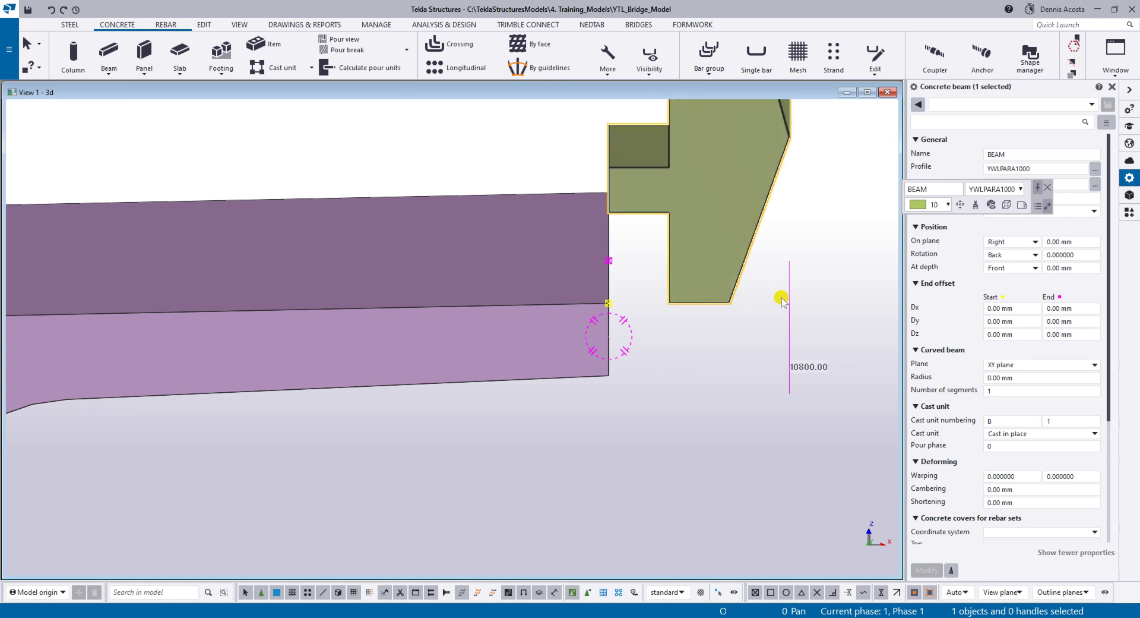
pyautogui.click(1076, 268)
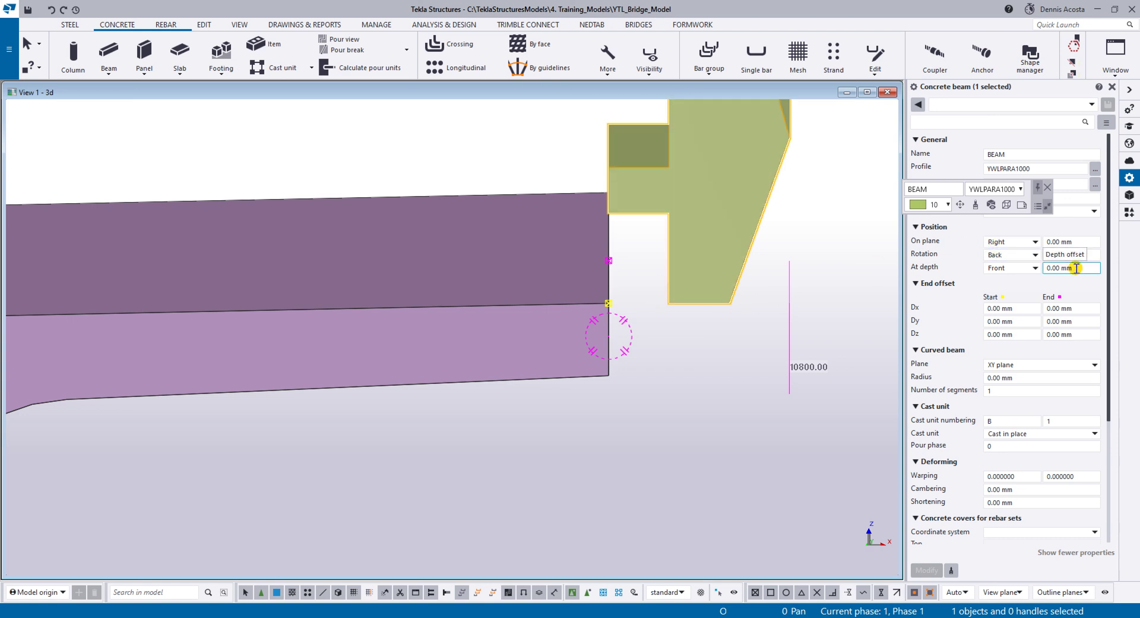
pyautogui.moveTo(1076, 268); pyautogui.dragTo(1042, 274)
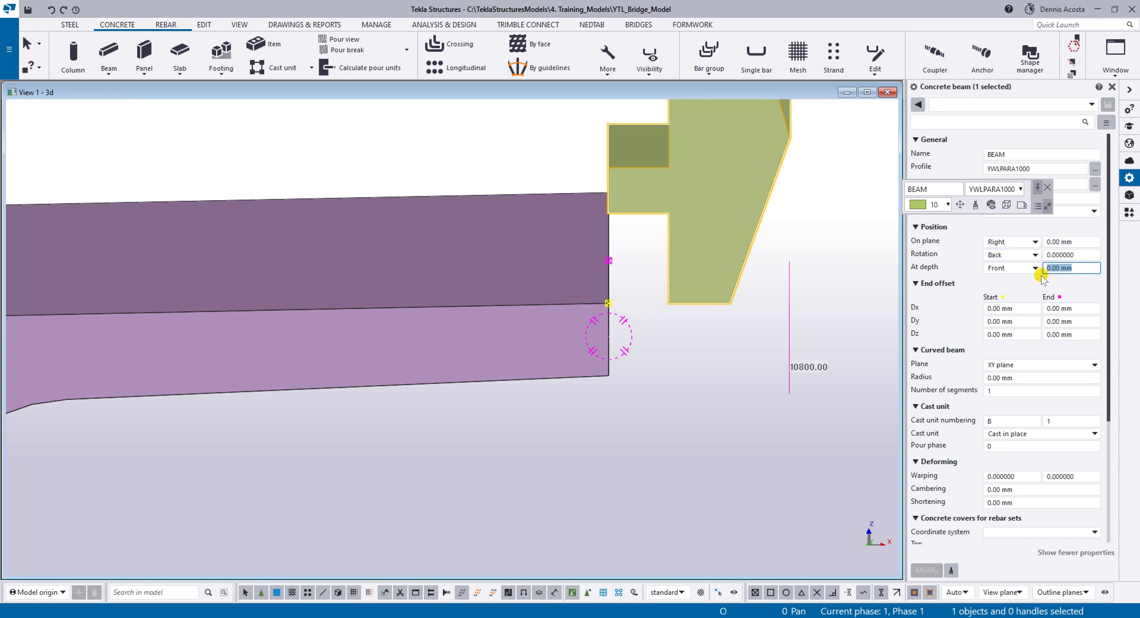
pyautogui.write('-300')
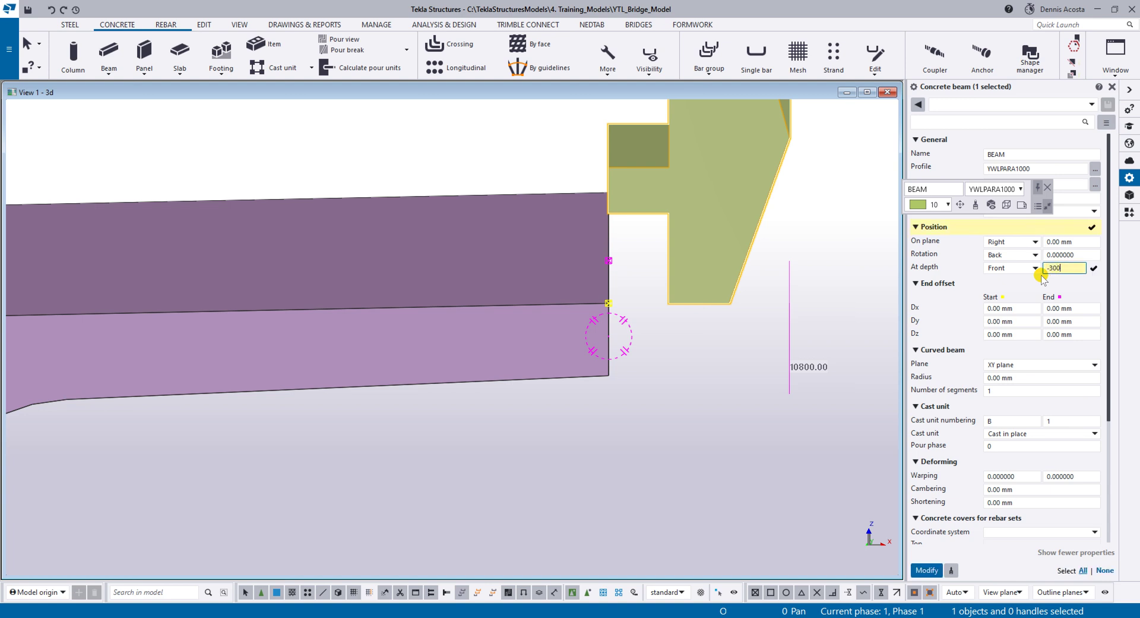
pyautogui.press('Return')
# Set the parapet beam's on-plane offset to -200 mm to shift it towards the deck
pyautogui.click(1077, 243)
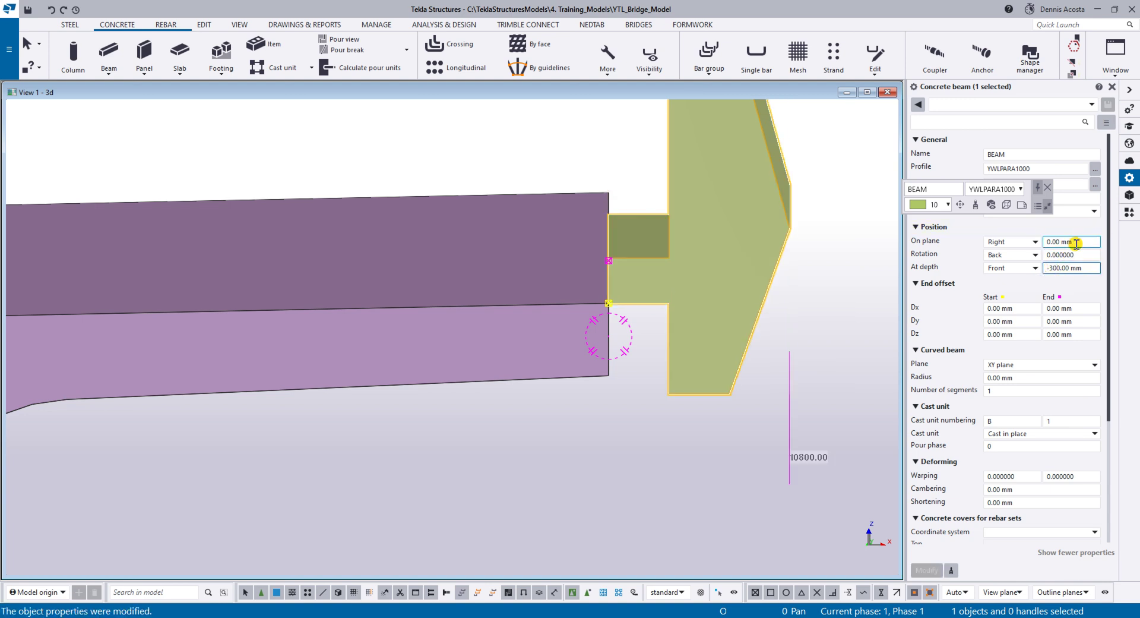
pyautogui.moveTo(1083, 244); pyautogui.dragTo(967, 237)
pyautogui.write('-')
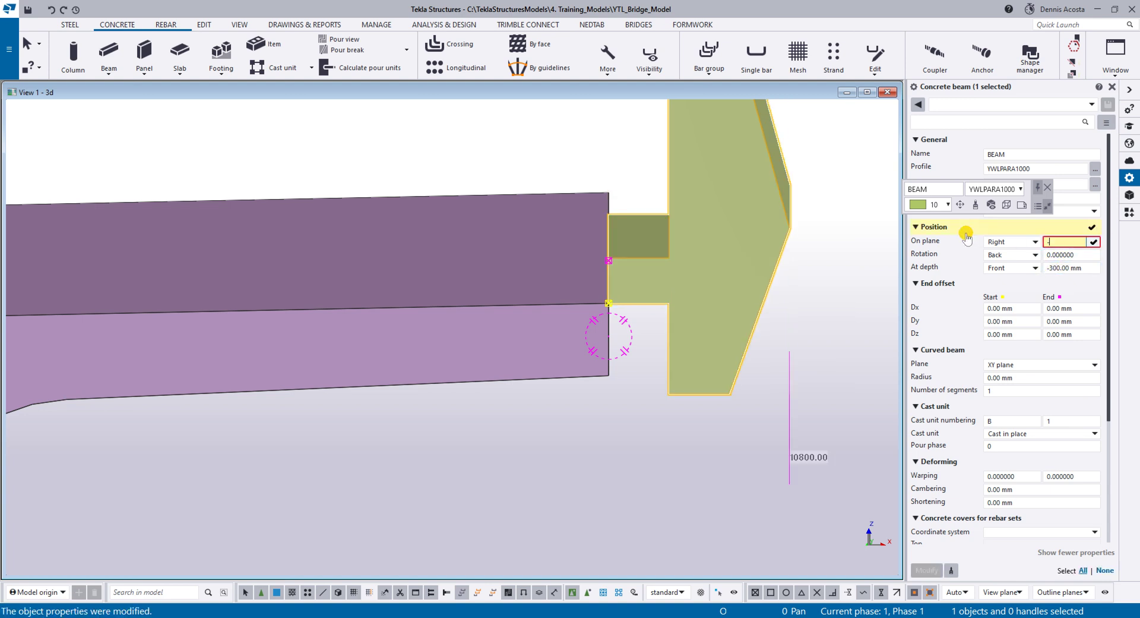
pyautogui.write('200')
pyautogui.press('Return')
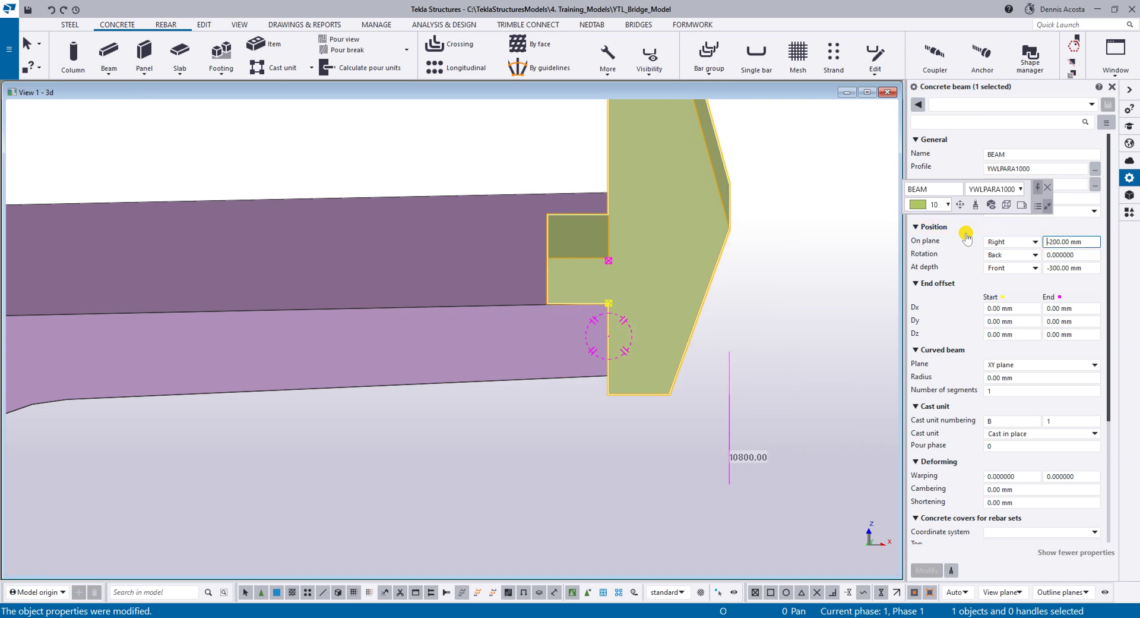
# Extend the parapet beam by moving its end handle to the top outer corner at the deck's far end
pyautogui.moveTo(642, 258); pyautogui.dragTo(359, 319, button='middle')
pyautogui.scroll(-10, 451, 327)
pyautogui.rightClick(344, 320)
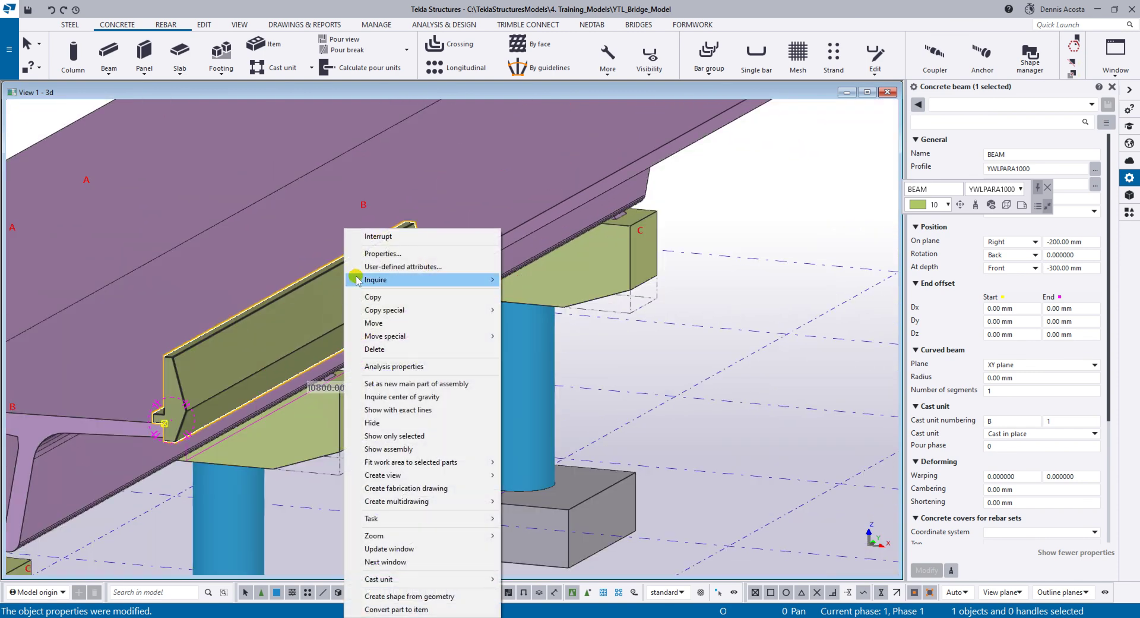
pyautogui.click(399, 291)
pyautogui.click(399, 291)
pyautogui.rightClick(407, 292)
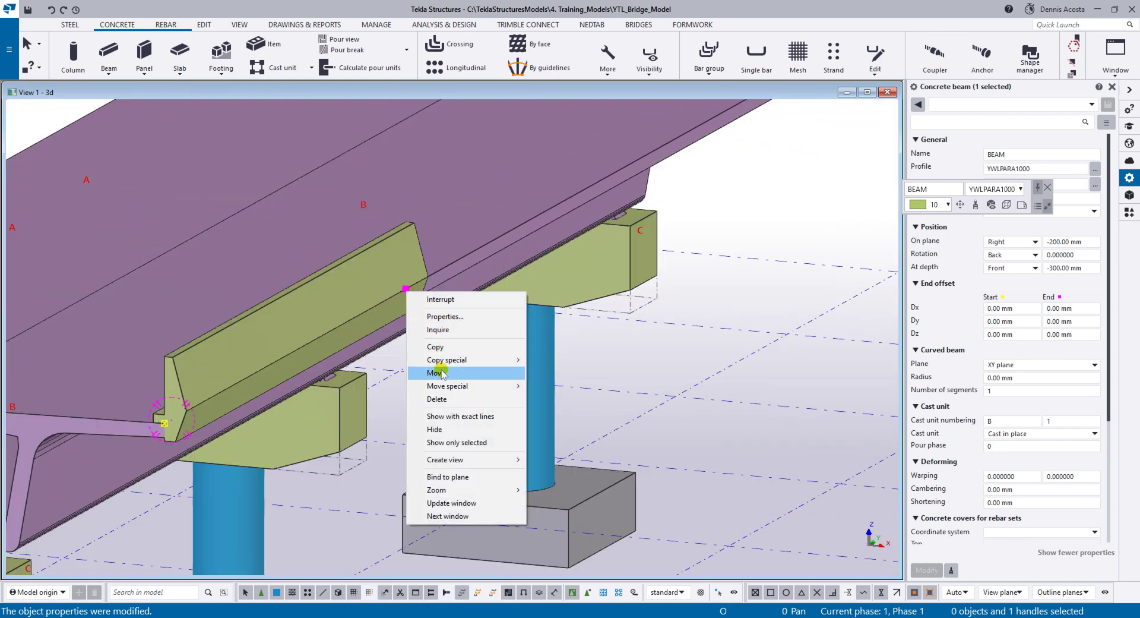
pyautogui.click(432, 368)
pyautogui.click(406, 288)
pyautogui.moveTo(405, 288); pyautogui.dragTo(440, 349, button='middle')
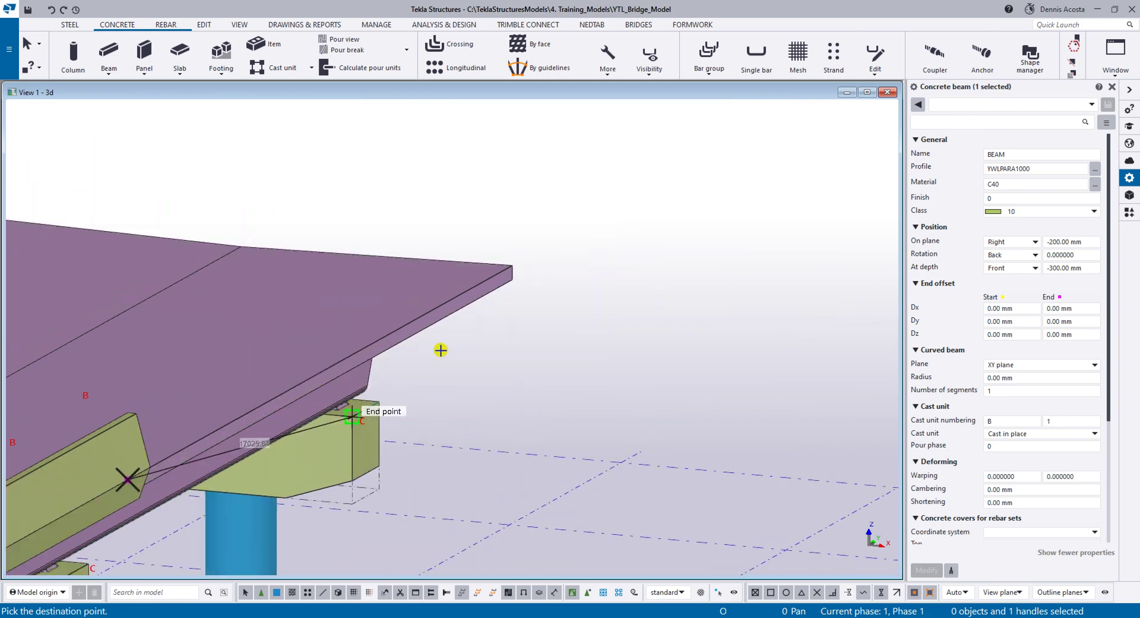
pyautogui.scroll(3, 523, 266)
pyautogui.click(503, 259)
pyautogui.scroll(-4, 516, 291)
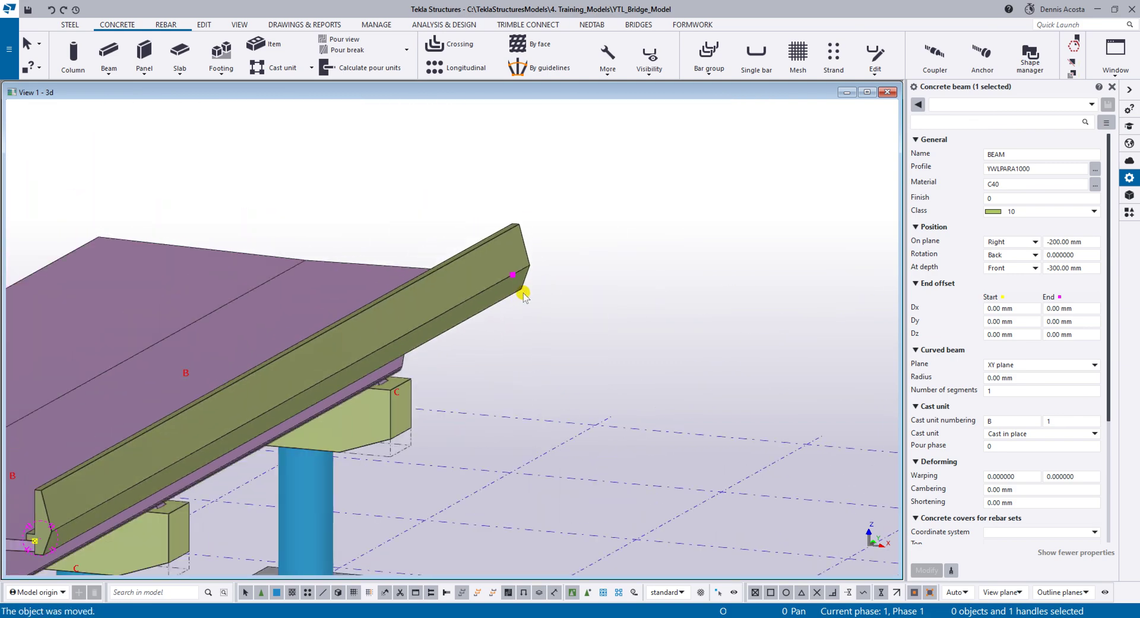
# Create a second YWLPARA1000 parapet beam along the opposite top edge of the deck, from end corner to end corner
pyautogui.keyDown('ctrl'); pyautogui.moveTo(515, 293); pyautogui.dragTo(190, 178, button='middle'); pyautogui.keyUp('ctrl')
pyautogui.click(108, 56)
pyautogui.scroll(5, 662, 354)
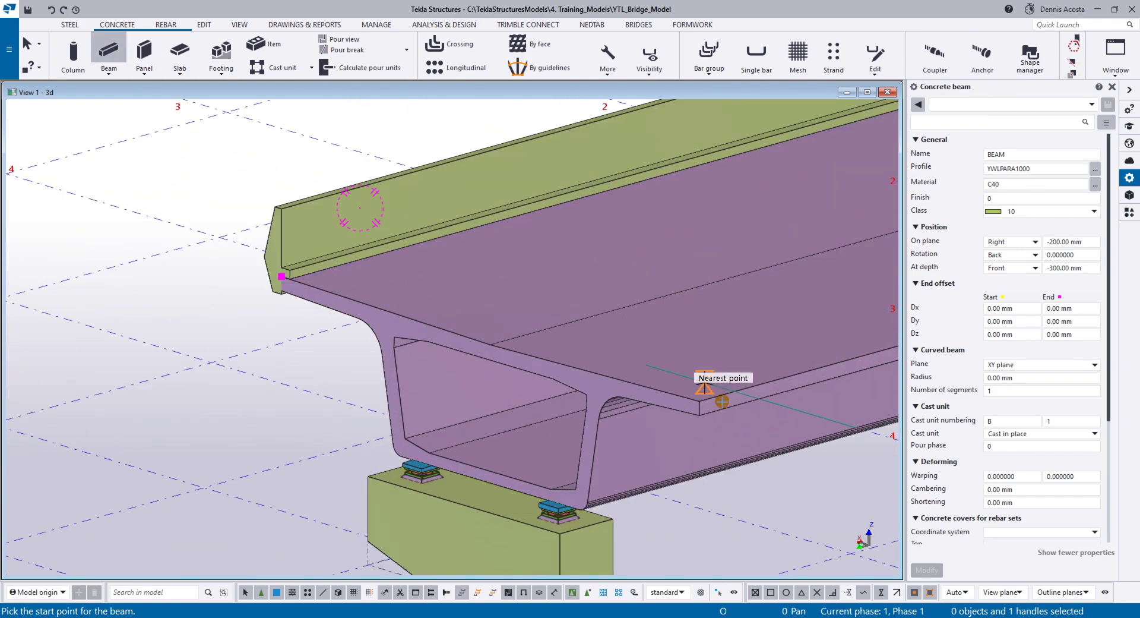
pyautogui.click(693, 399)
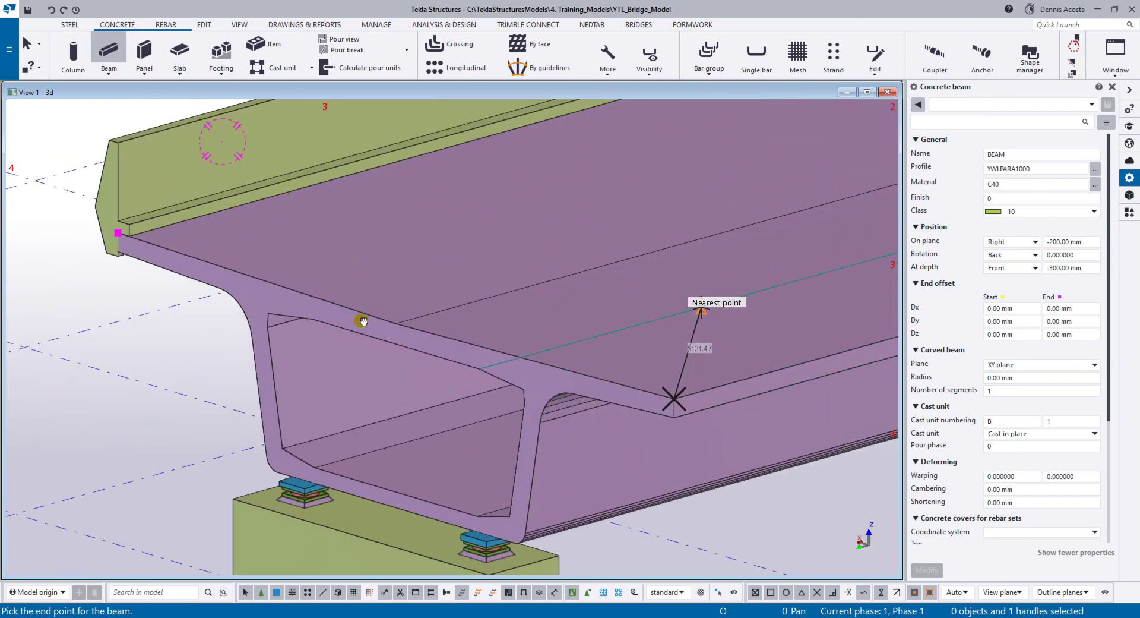
pyautogui.scroll(-5, 258, 359)
pyautogui.scroll(-2, 257, 358)
pyautogui.scroll(5, 708, 265)
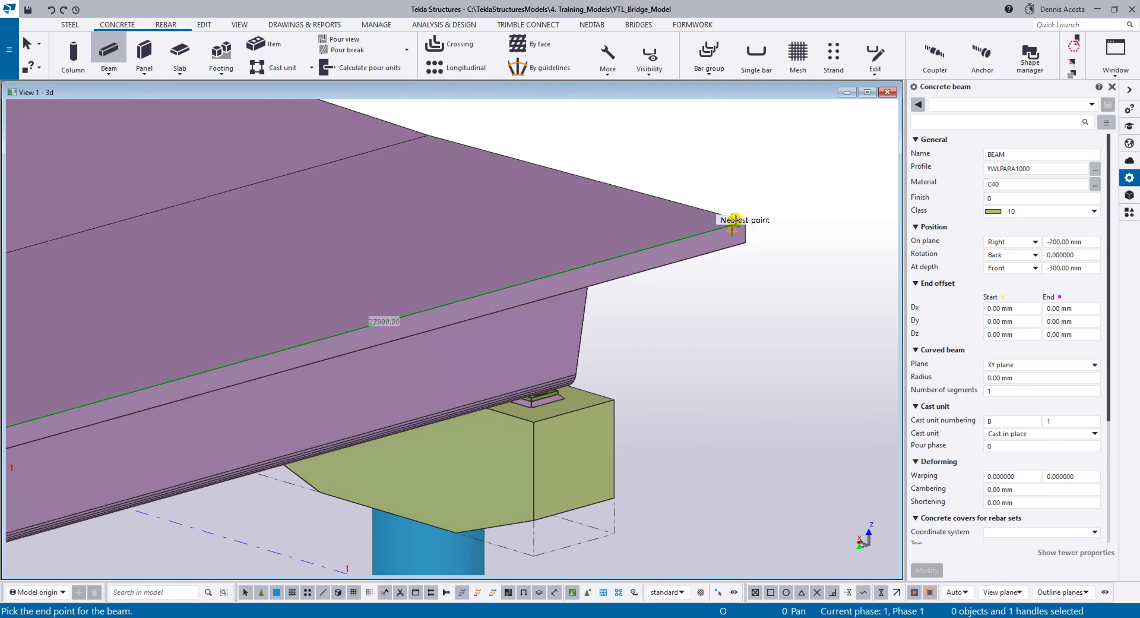
pyautogui.click(741, 220)
pyautogui.scroll(-5, 740, 223)
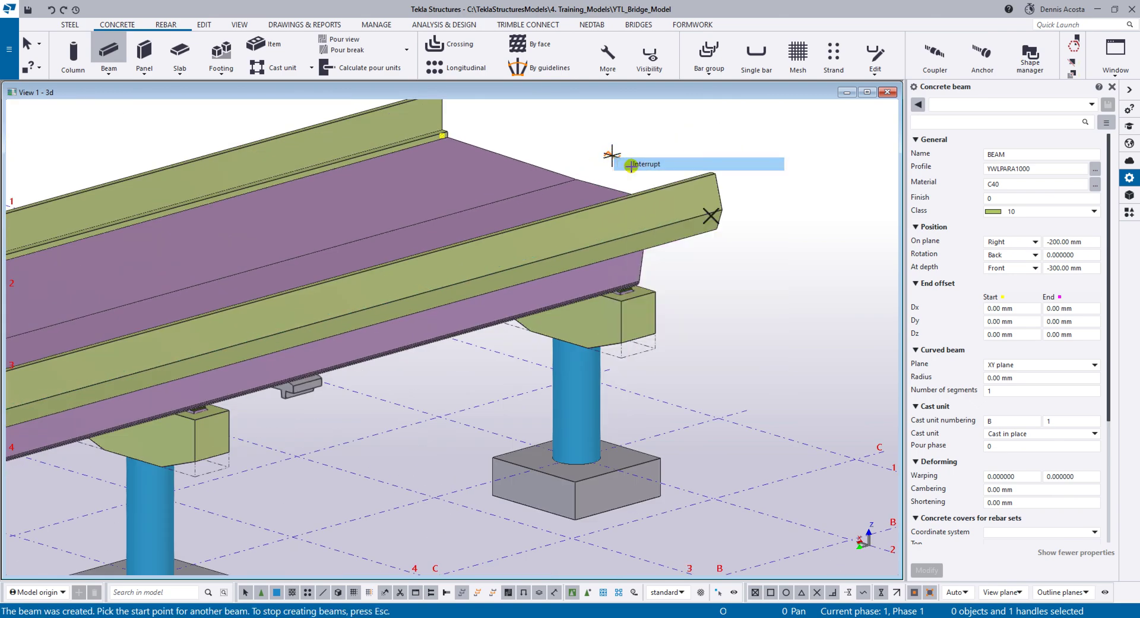
pyautogui.press('Escape')
# Examine the whole bridge model with the parapets on both deck edges from several angles
pyautogui.keyDown('ctrl'); pyautogui.moveTo(638, 220); pyautogui.dragTo(474, 228, button='middle'); pyautogui.keyUp('ctrl')
pyautogui.scroll(5, 474, 229)
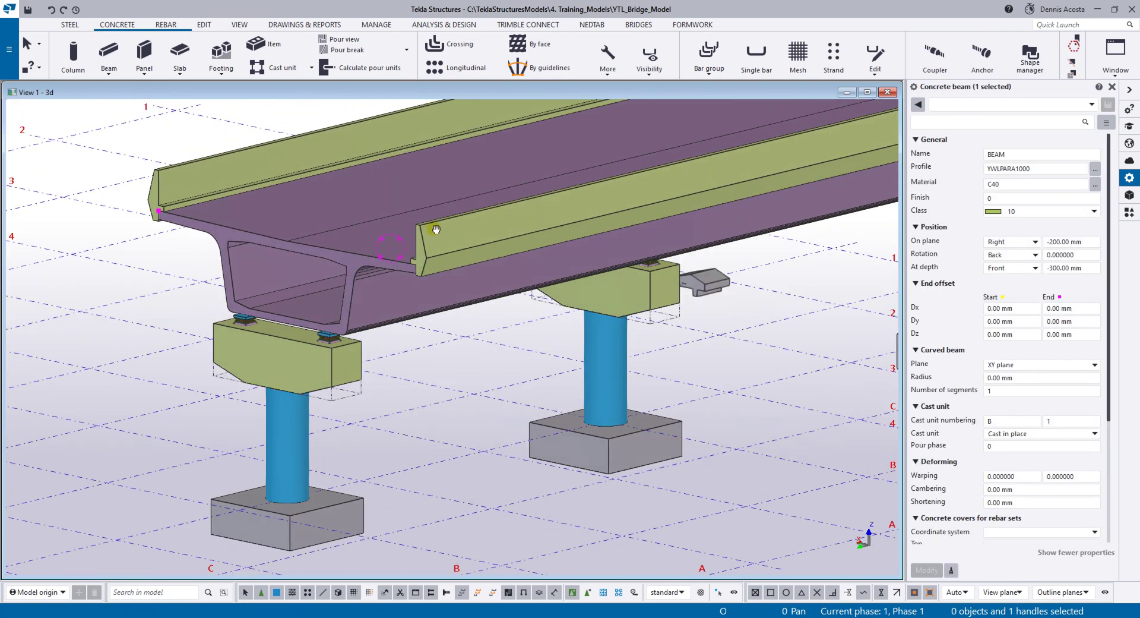
pyautogui.scroll(-4, 474, 229)
pyautogui.keyDown('ctrl'); pyautogui.moveTo(576, 295); pyautogui.dragTo(404, 333, button='middle'); pyautogui.keyUp('ctrl')
pyautogui.scroll(2, 276, 316)
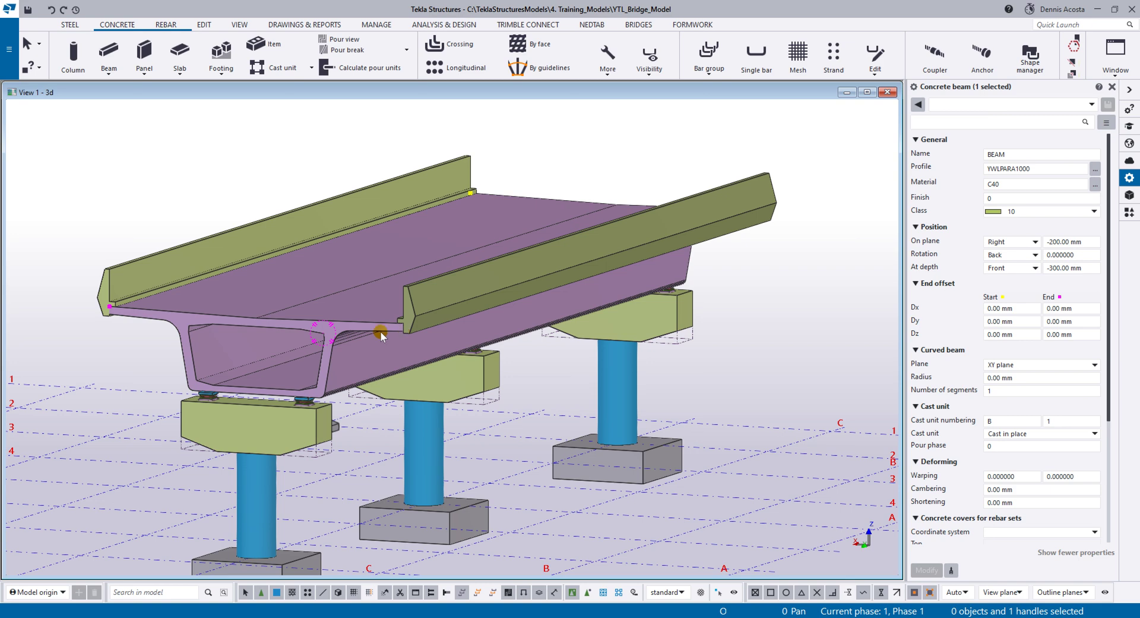
pyautogui.moveTo(509, 419); pyautogui.dragTo(440, 364, button='middle')
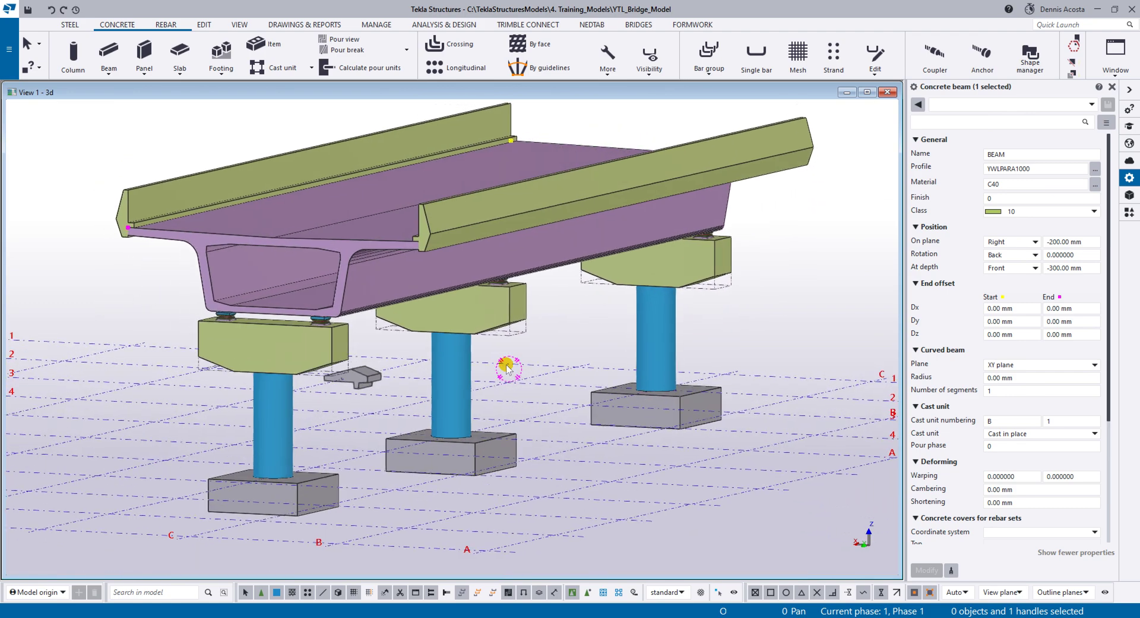
pyautogui.moveTo(515, 369); pyautogui.dragTo(512, 364, button='middle')
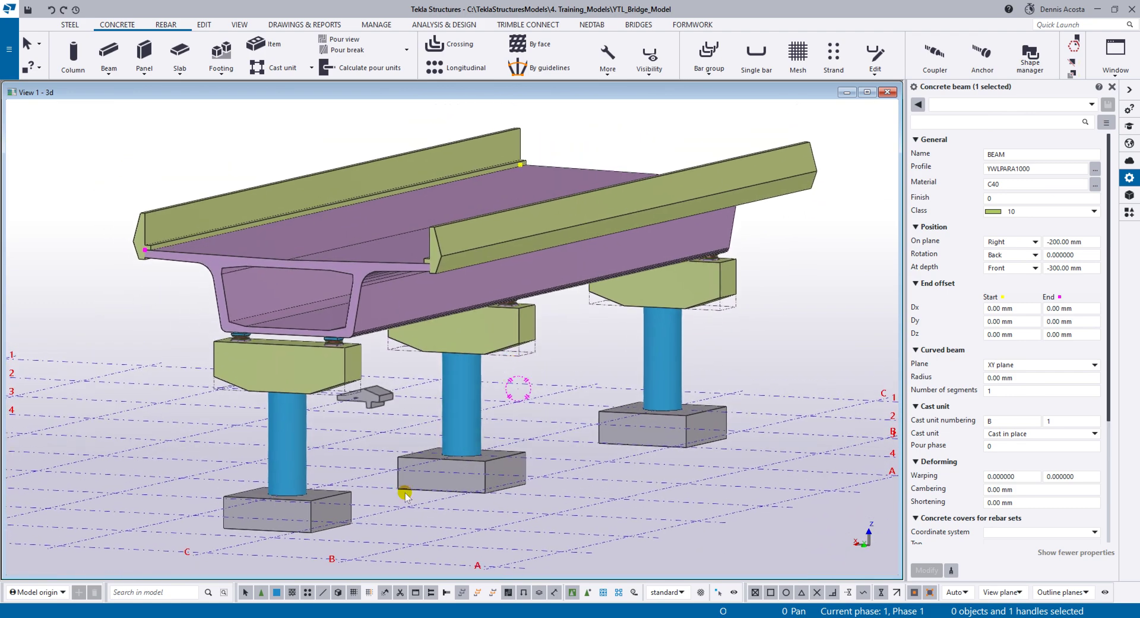
pyautogui.click(376, 617)
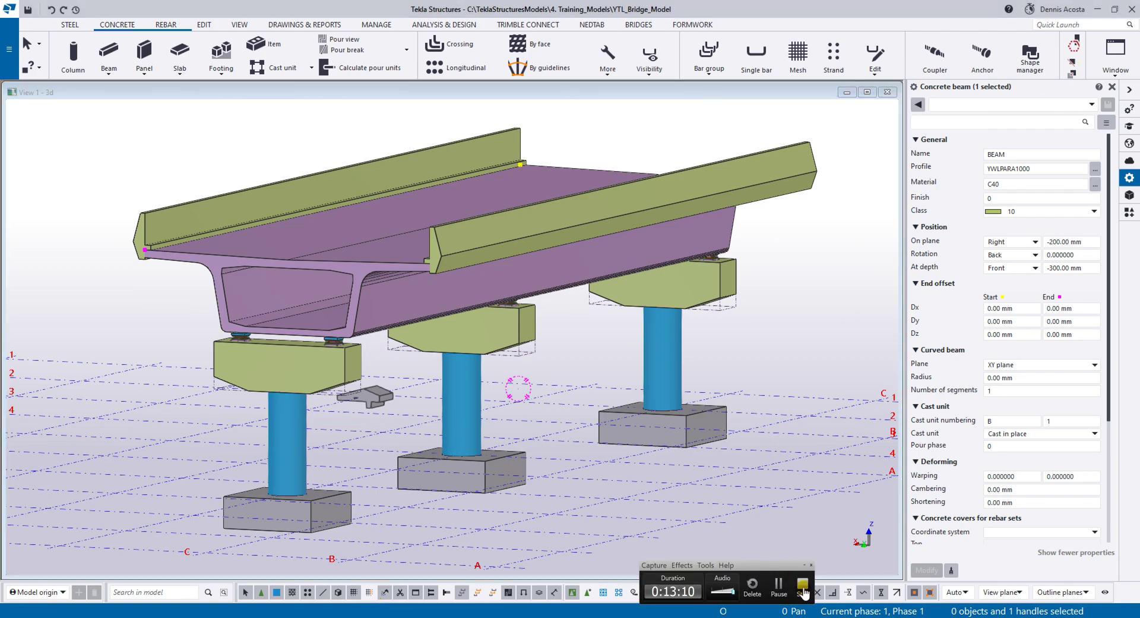